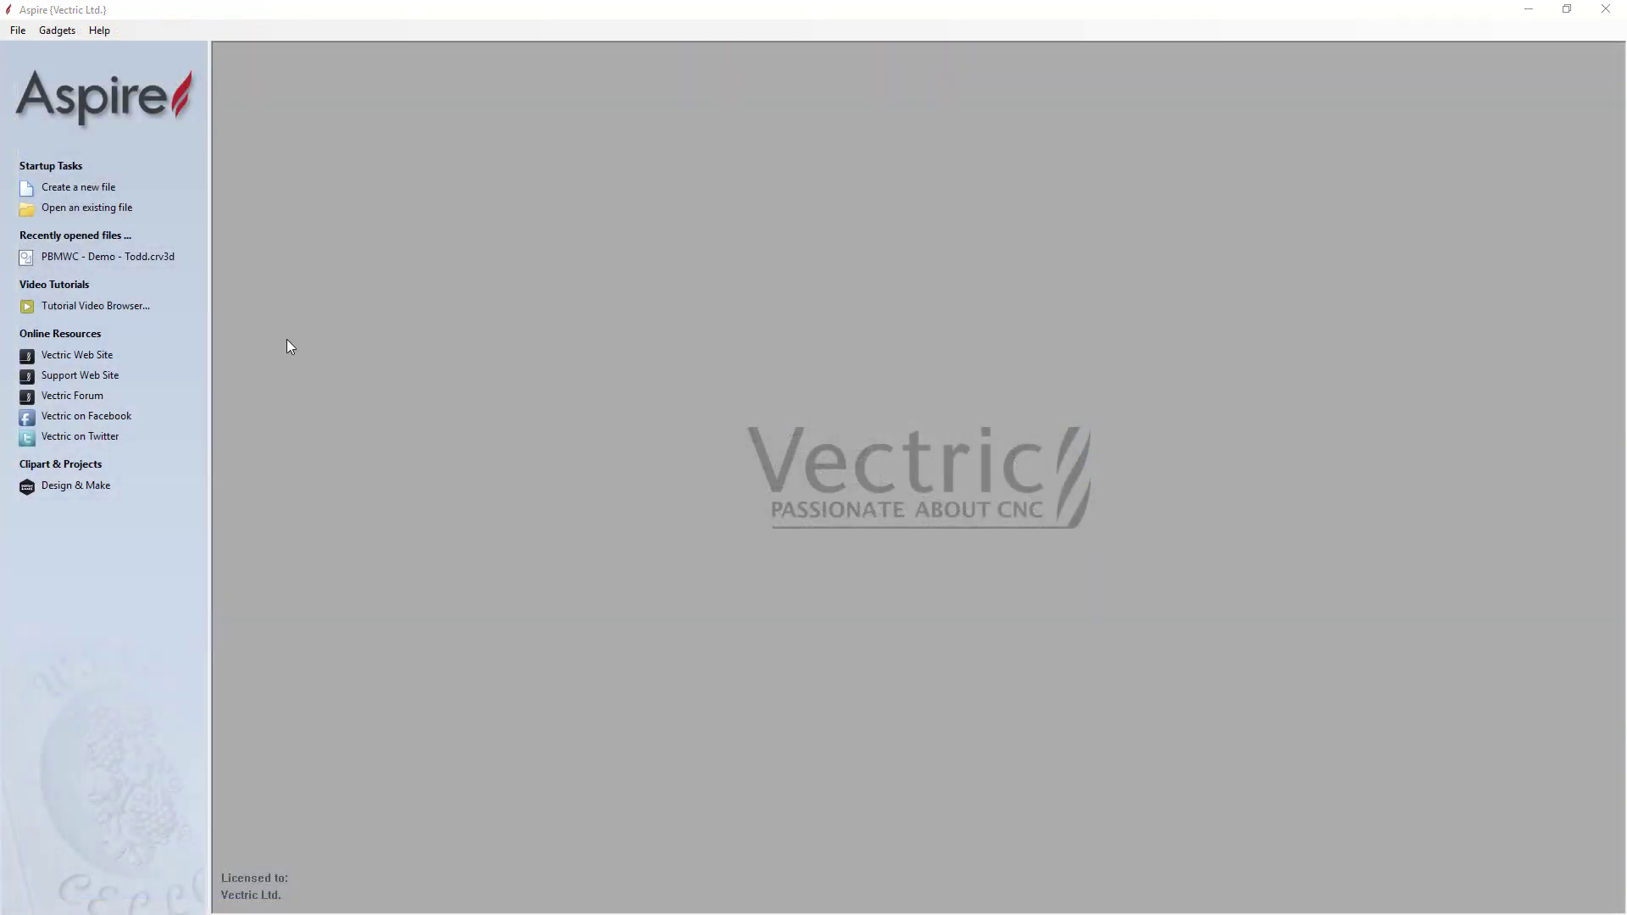
Step: Create a new single-sided job with a height of 10 inches and Very High (7 x Slower) modeling resolution
left_click(86, 188)
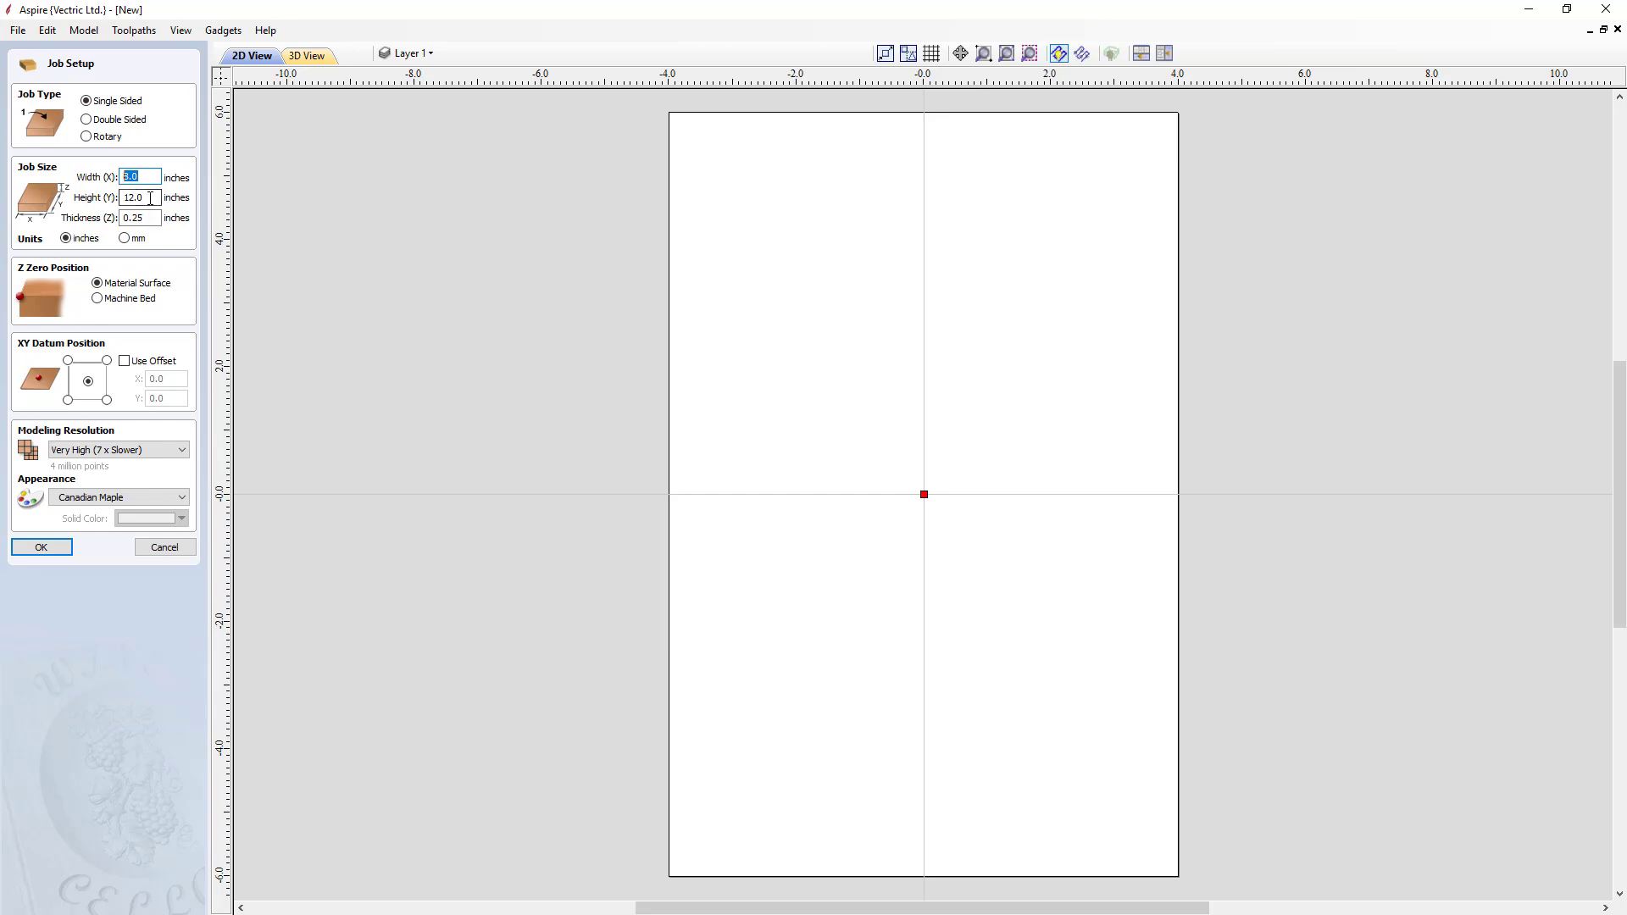
left_click_drag(144, 197, 118, 197)
type("10")
key("Tab")
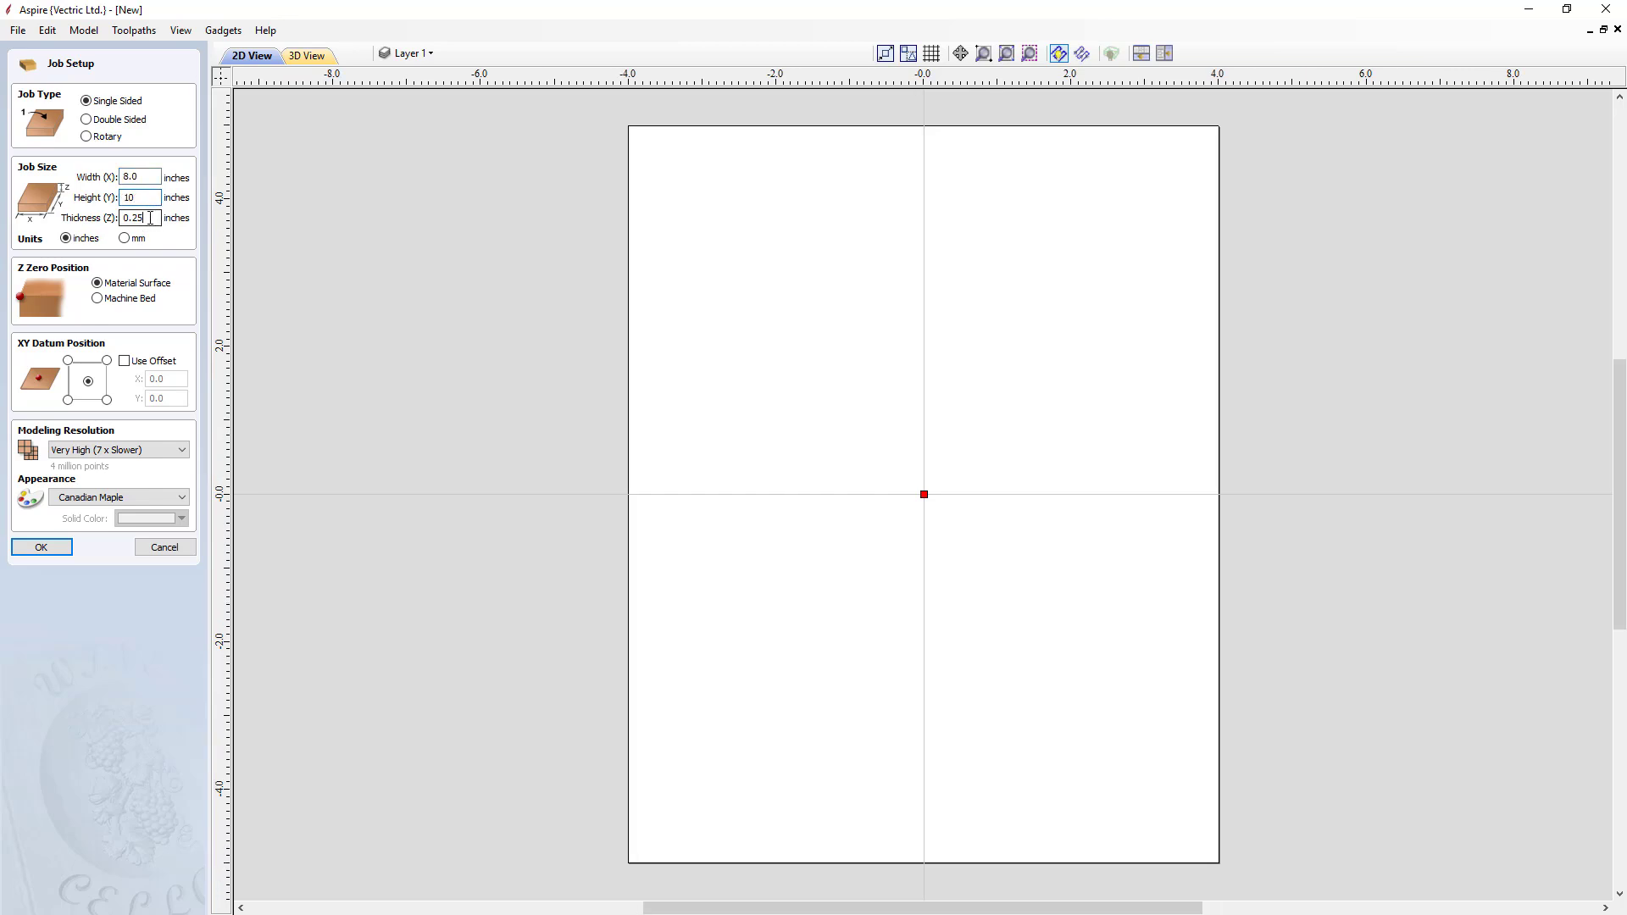
left_click(150, 217)
left_click(170, 453)
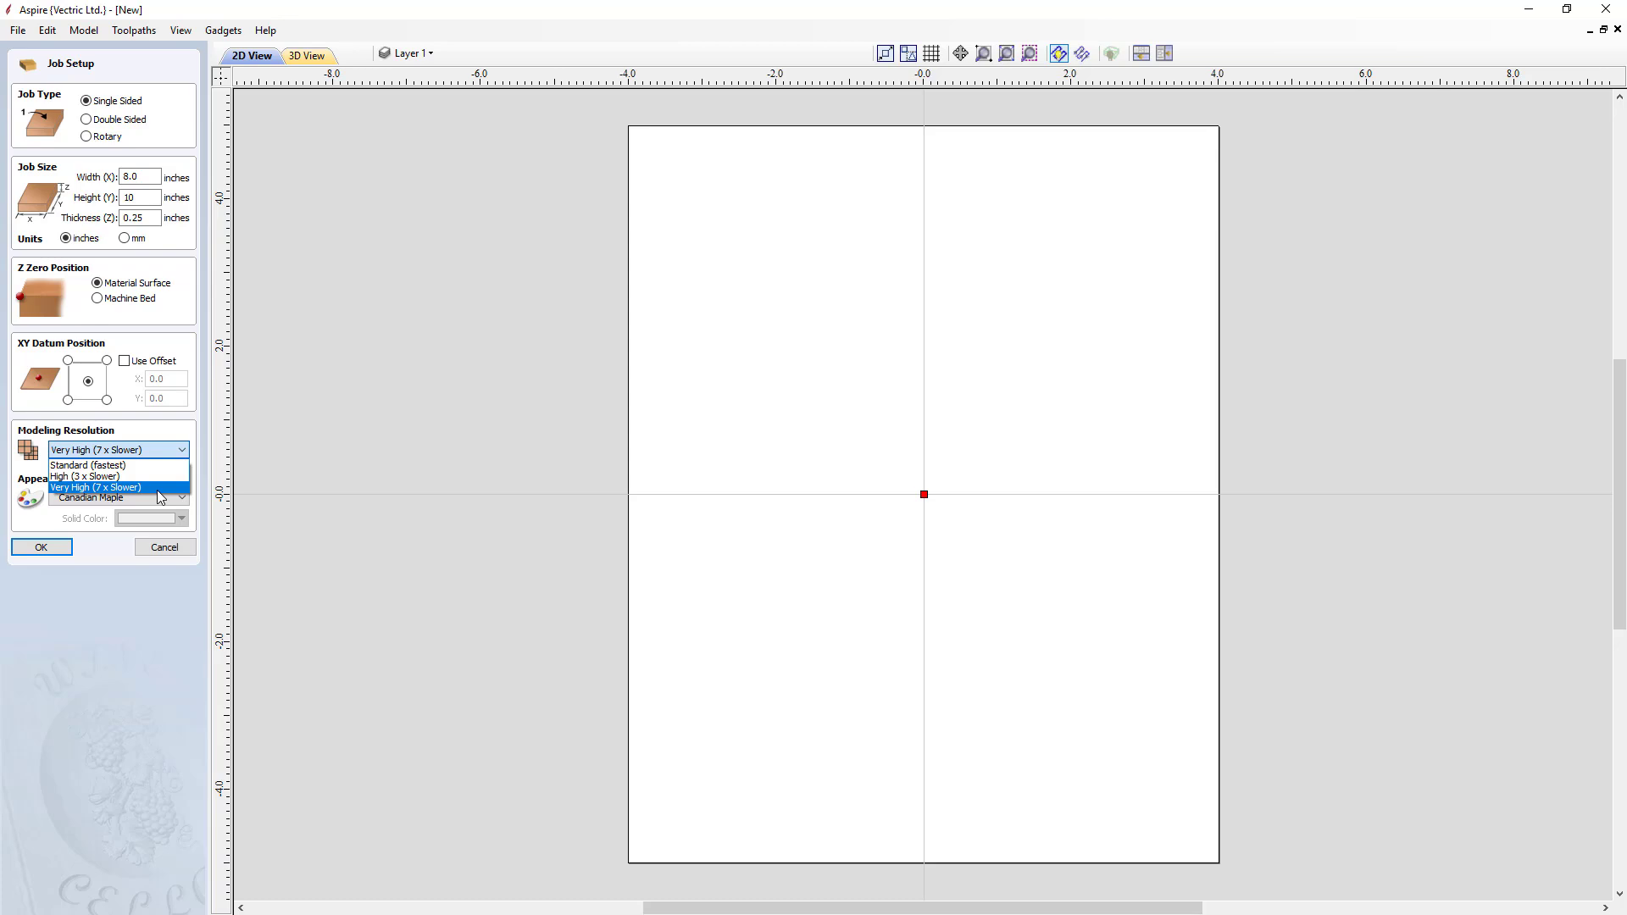
left_click(156, 488)
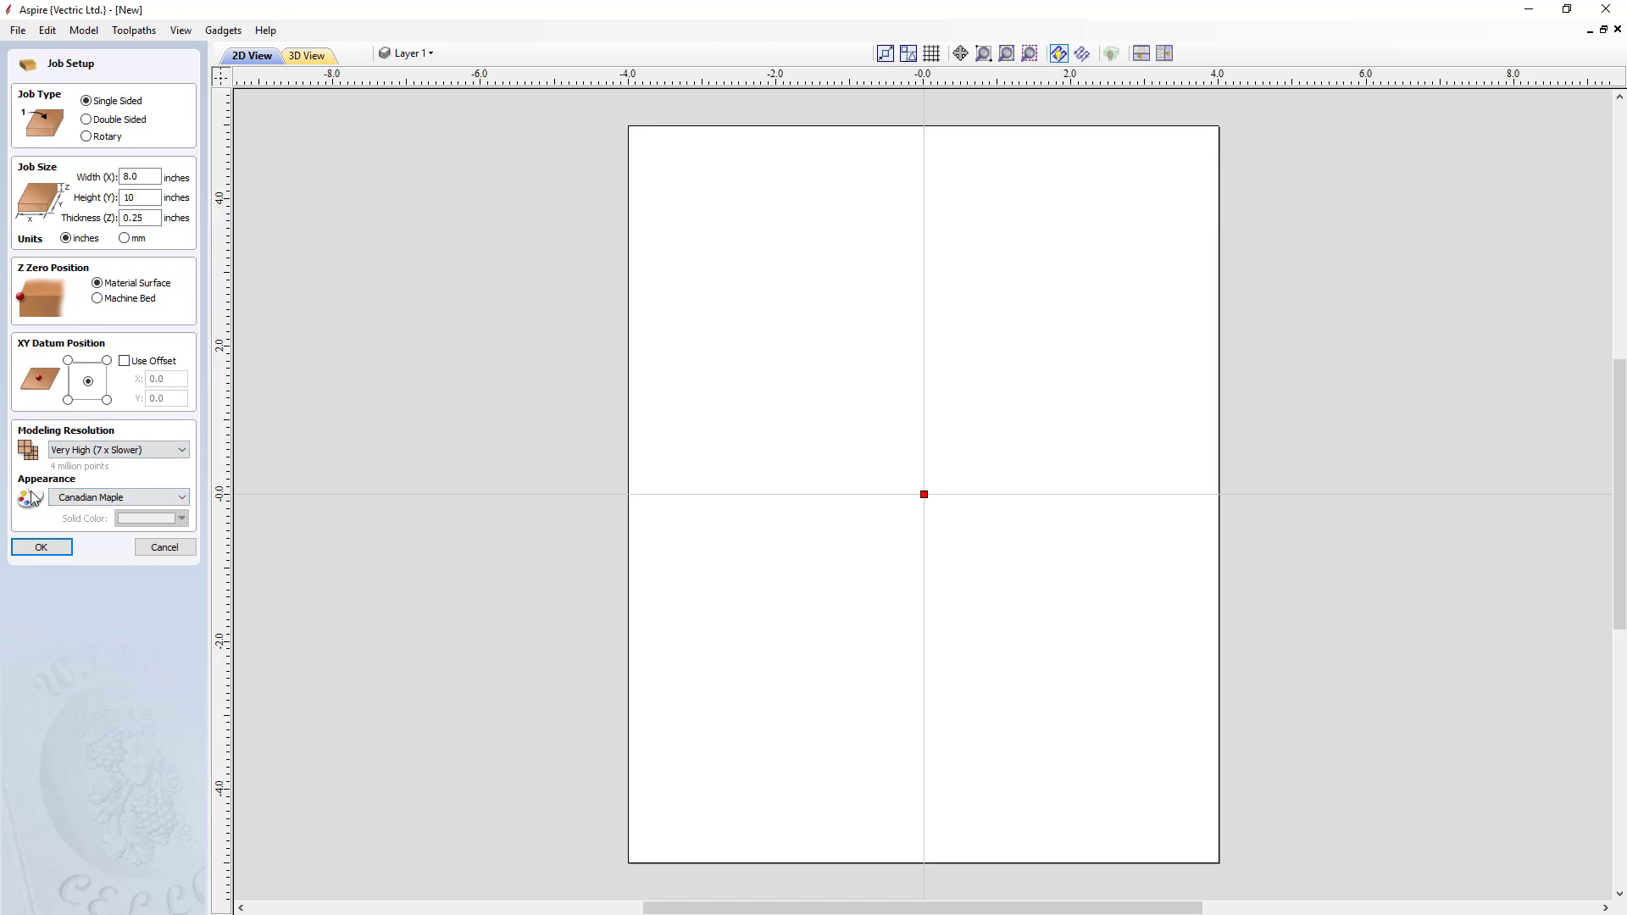
Step: Set the material appearance to a solid light grey color and confirm the job setup
left_click(91, 497)
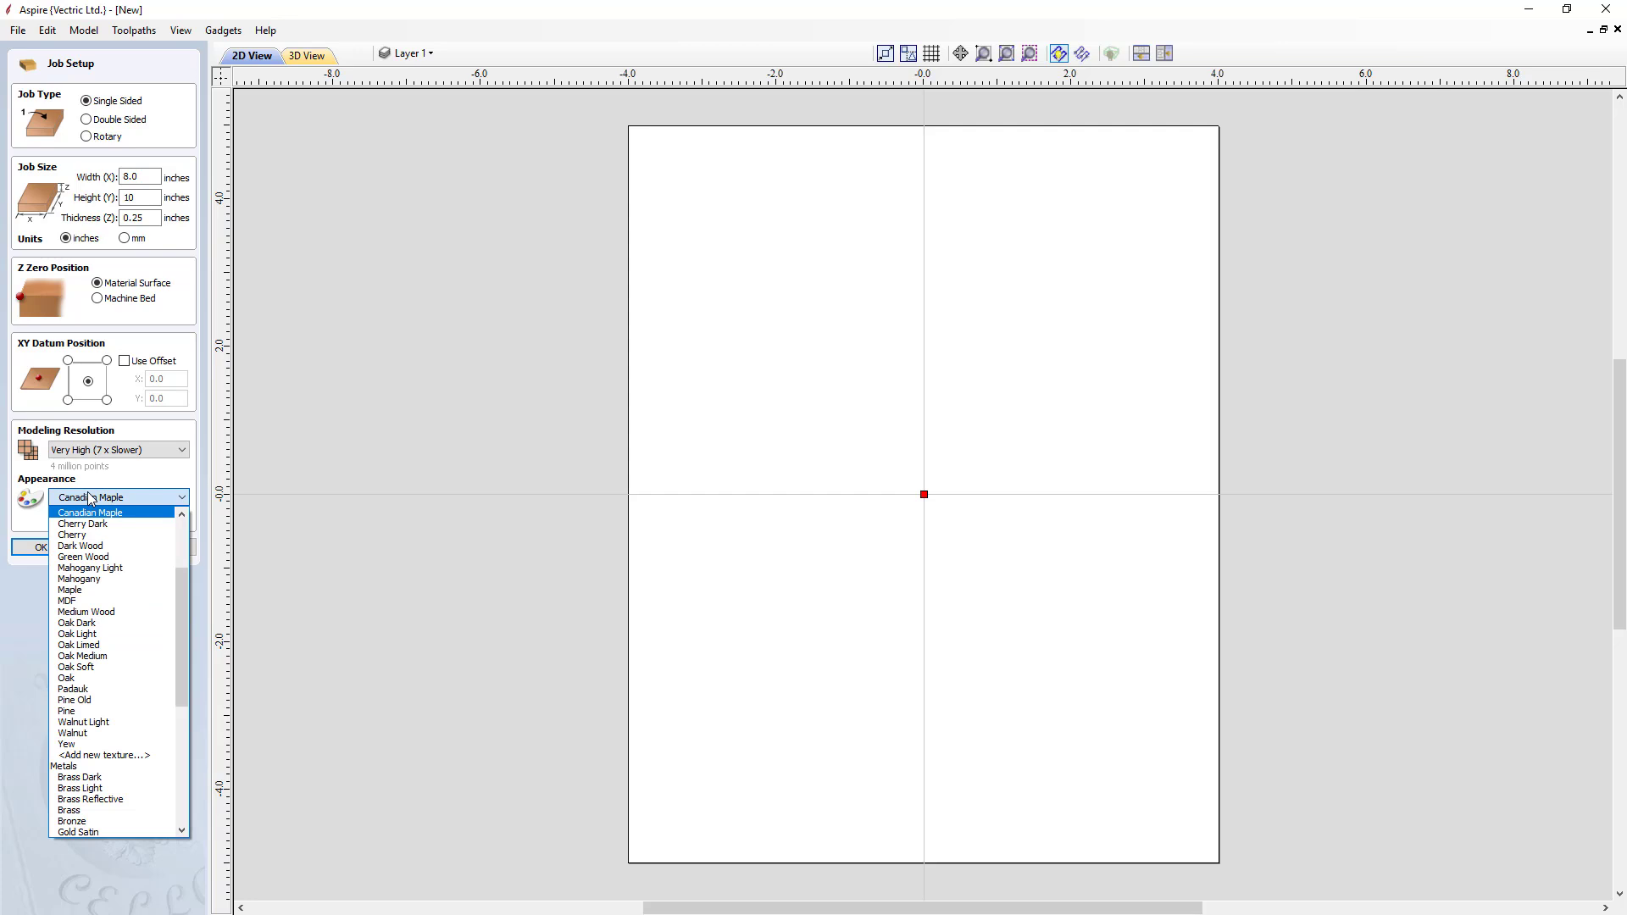
scroll(95, 545, "up", 4)
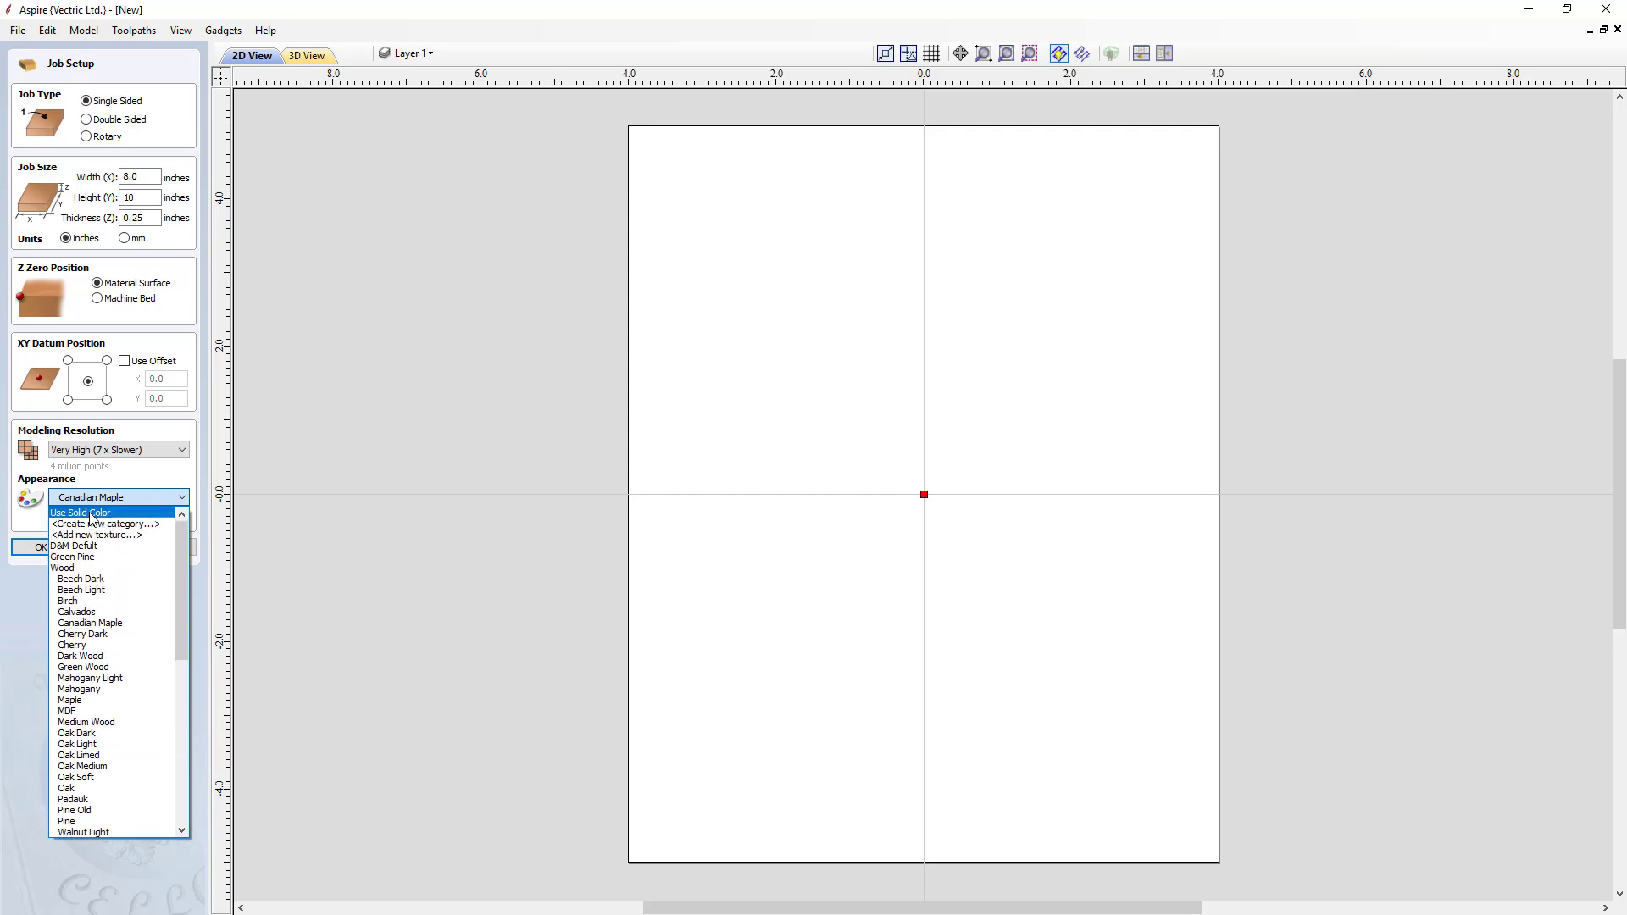
left_click(81, 513)
left_click(182, 519)
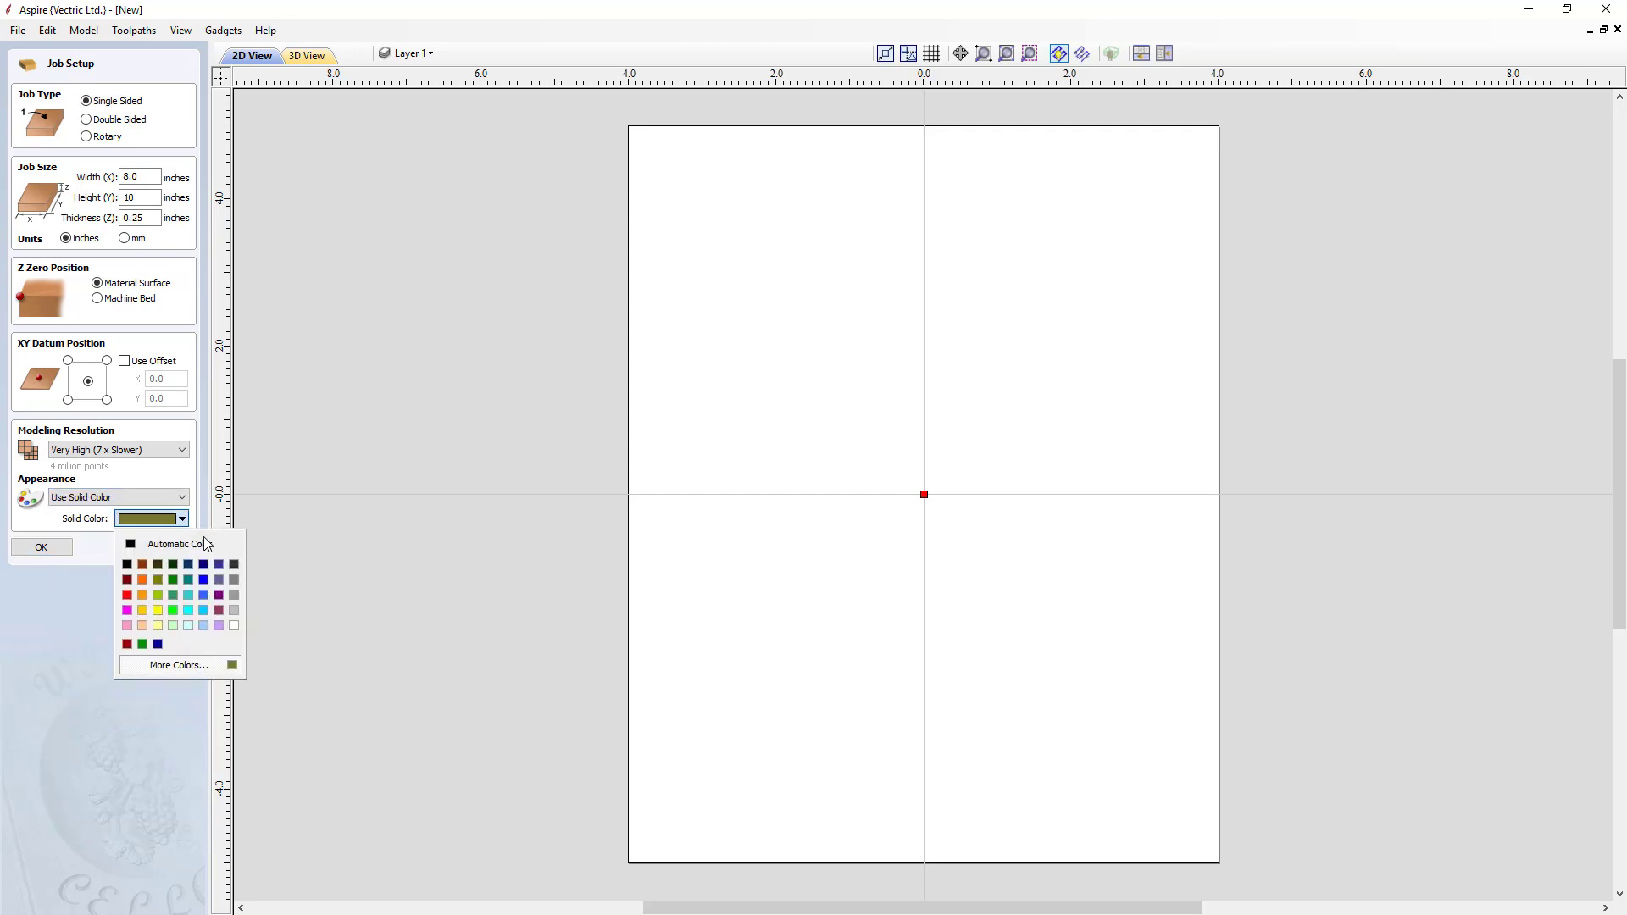
left_click(235, 610)
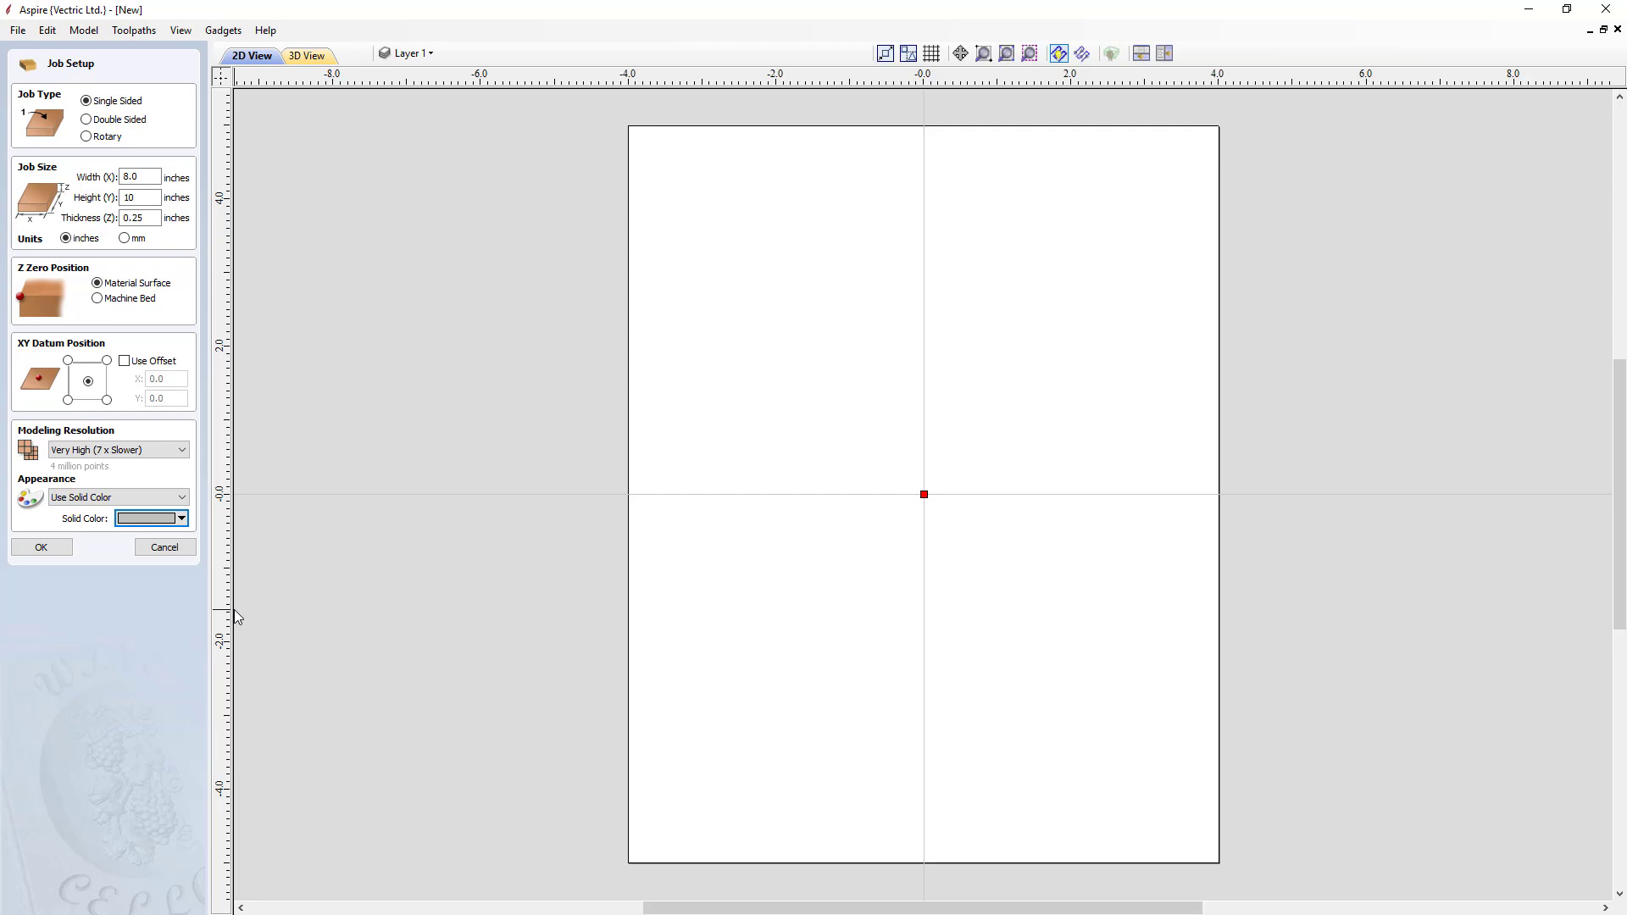
left_click(41, 547)
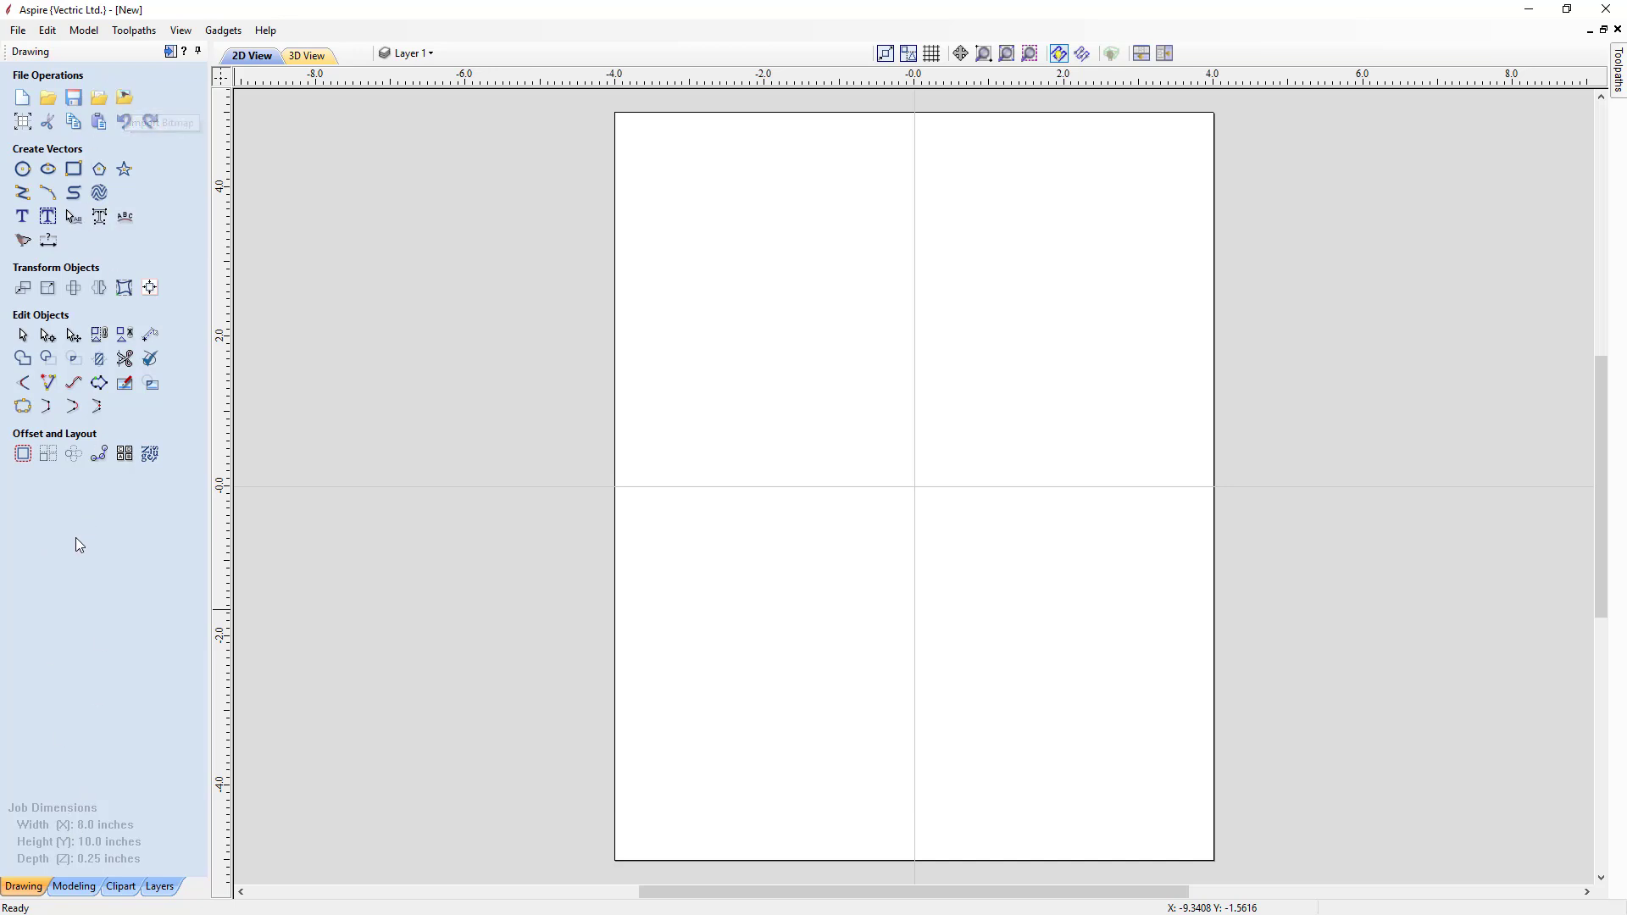
Step: Import the bitmap Charlie_Chaplin.jpg from the Lithophane_Creation_FILES folder as a 3D component
left_click(75, 873)
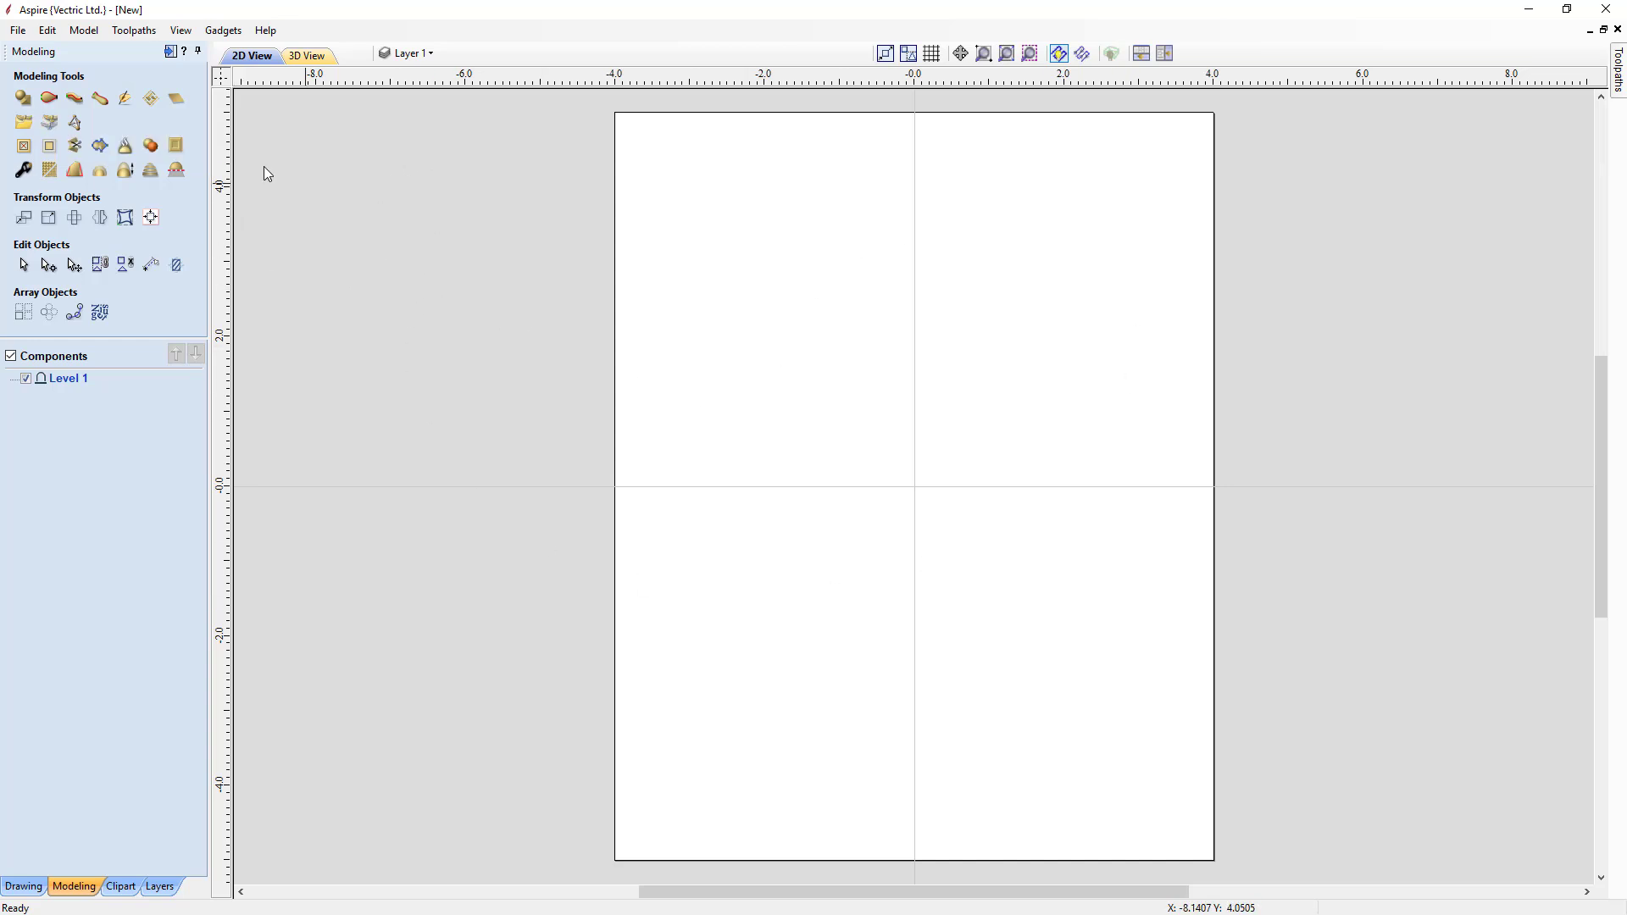
left_click(52, 126)
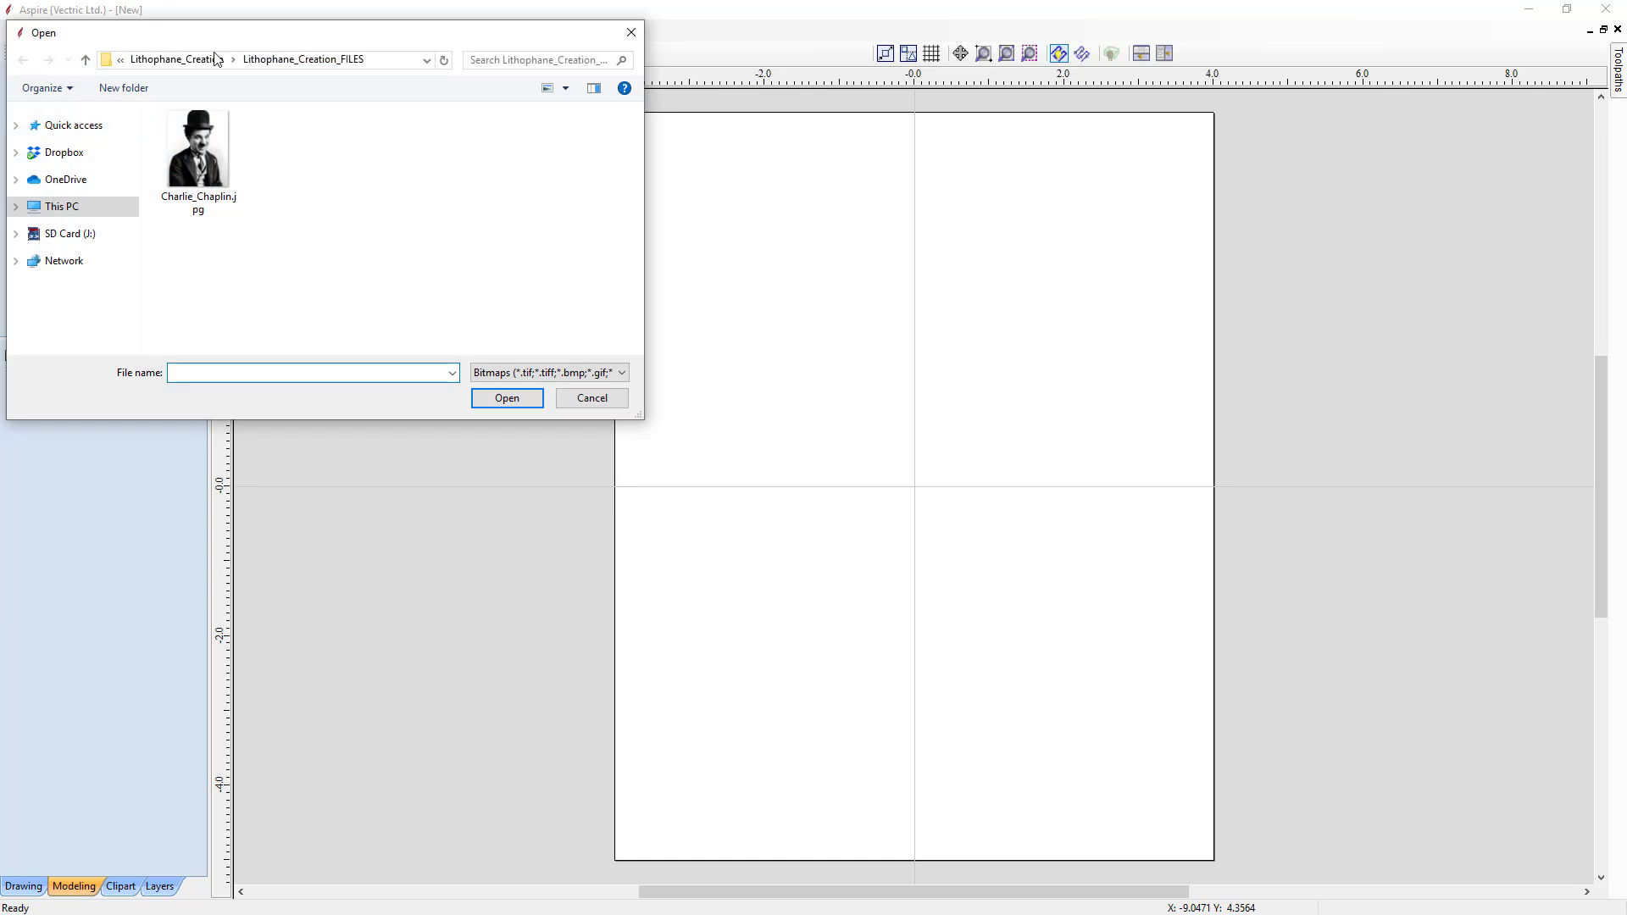
left_click_drag(254, 36, 858, 292)
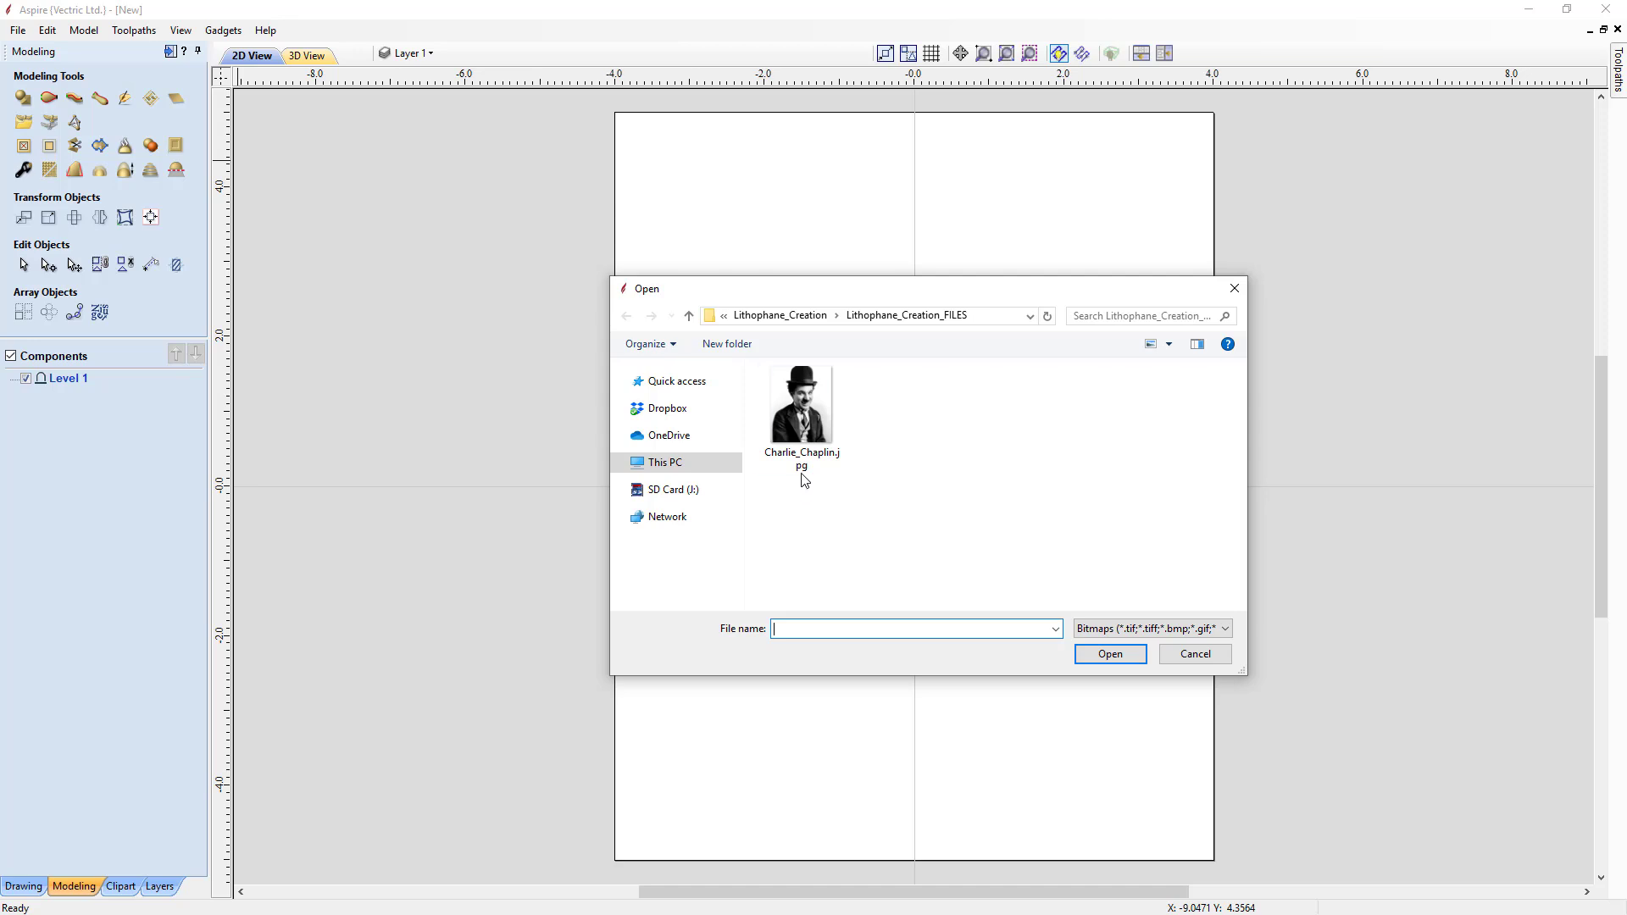
left_click(817, 429)
left_click(1123, 661)
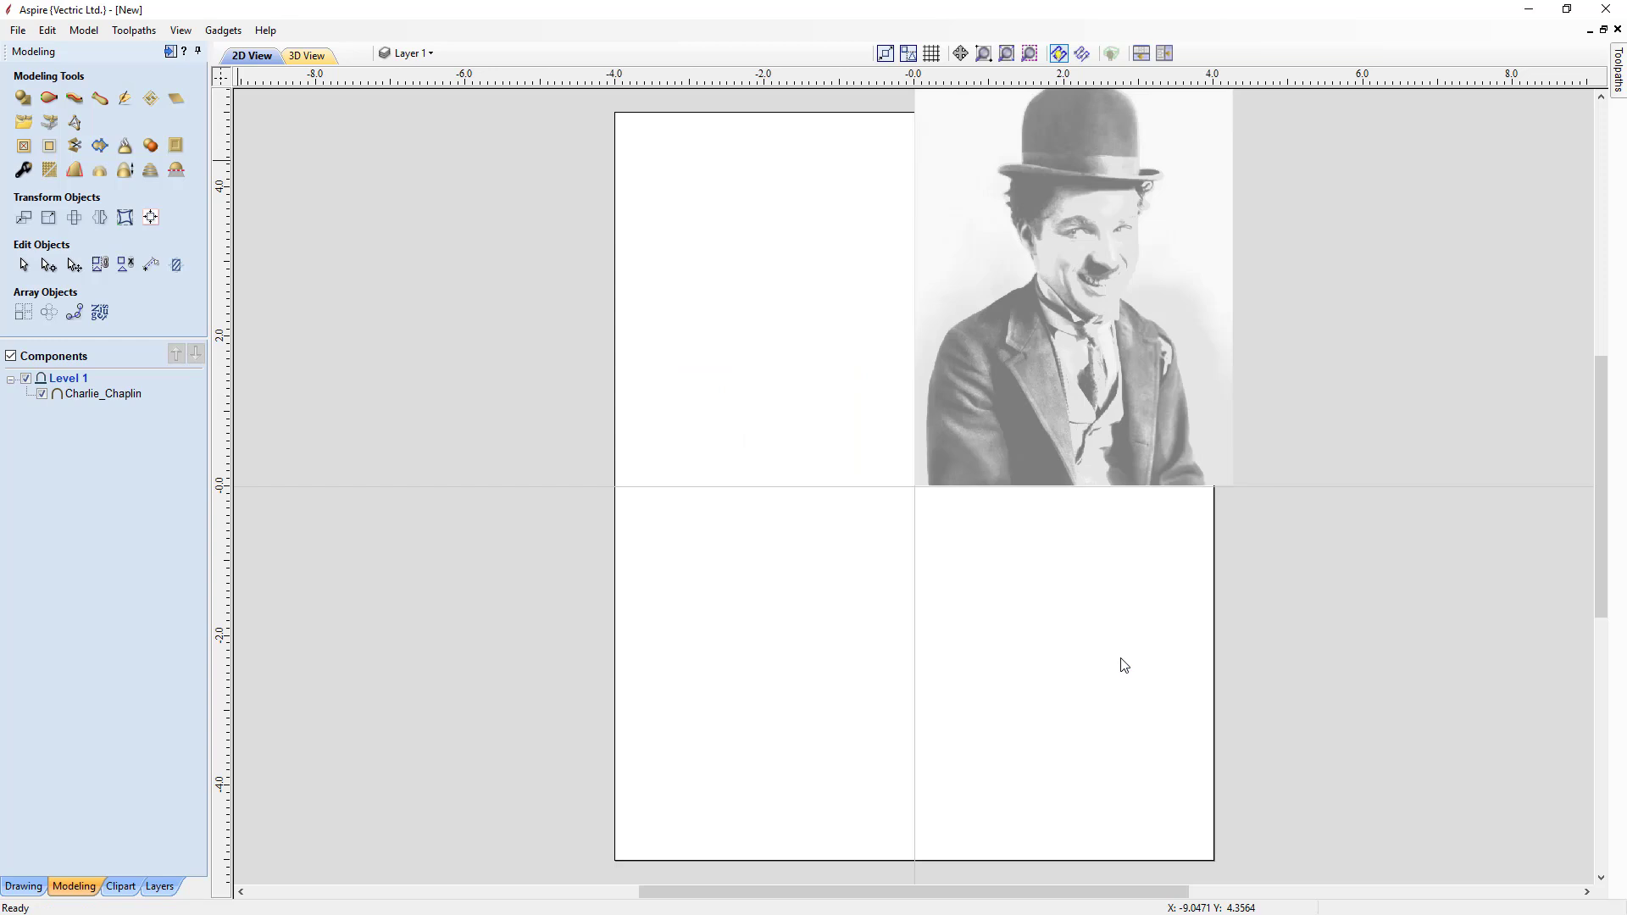
Step: Tile the 2D and 3D views side by side and look straight down the Z axis in 3D
left_click(1167, 53)
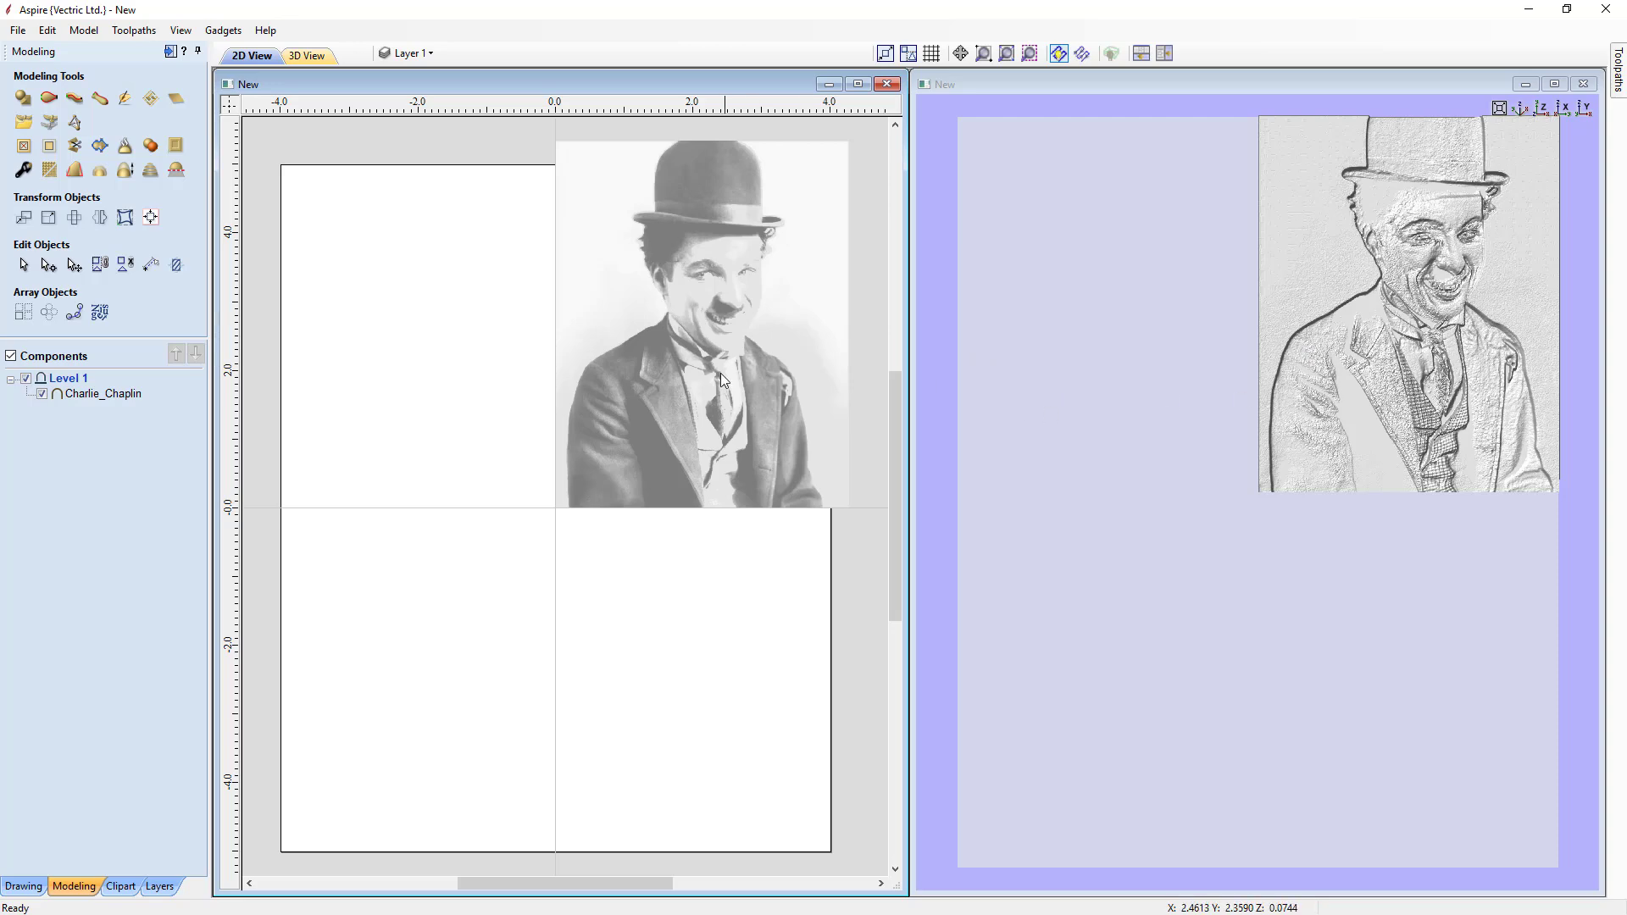
left_click_drag(1188, 637, 1540, 227)
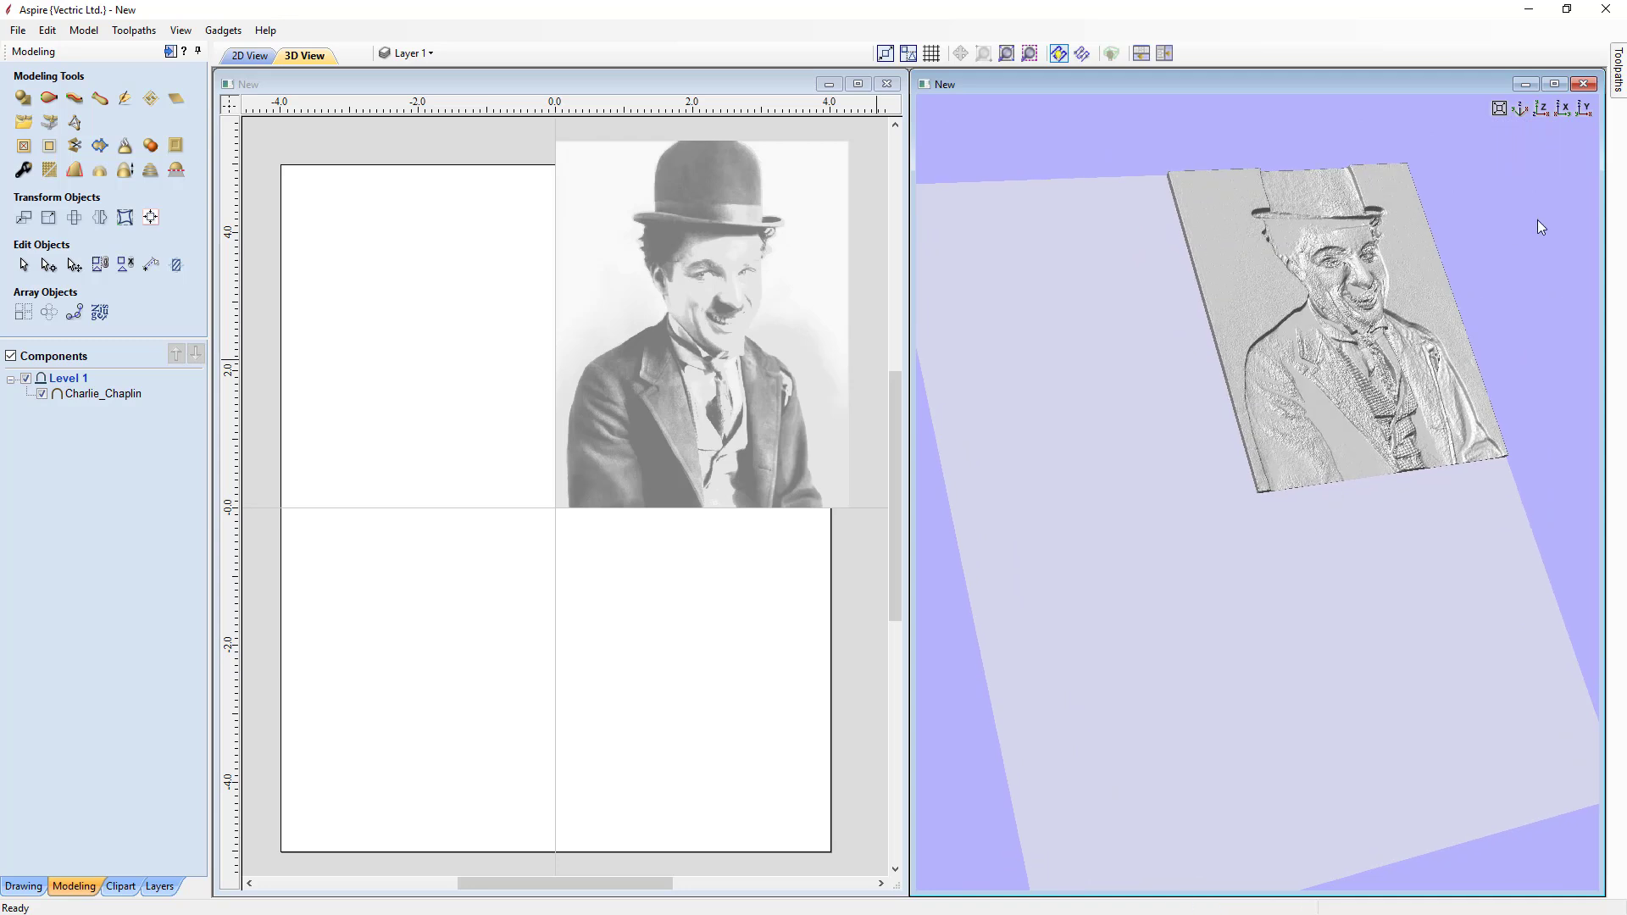
left_click(1540, 112)
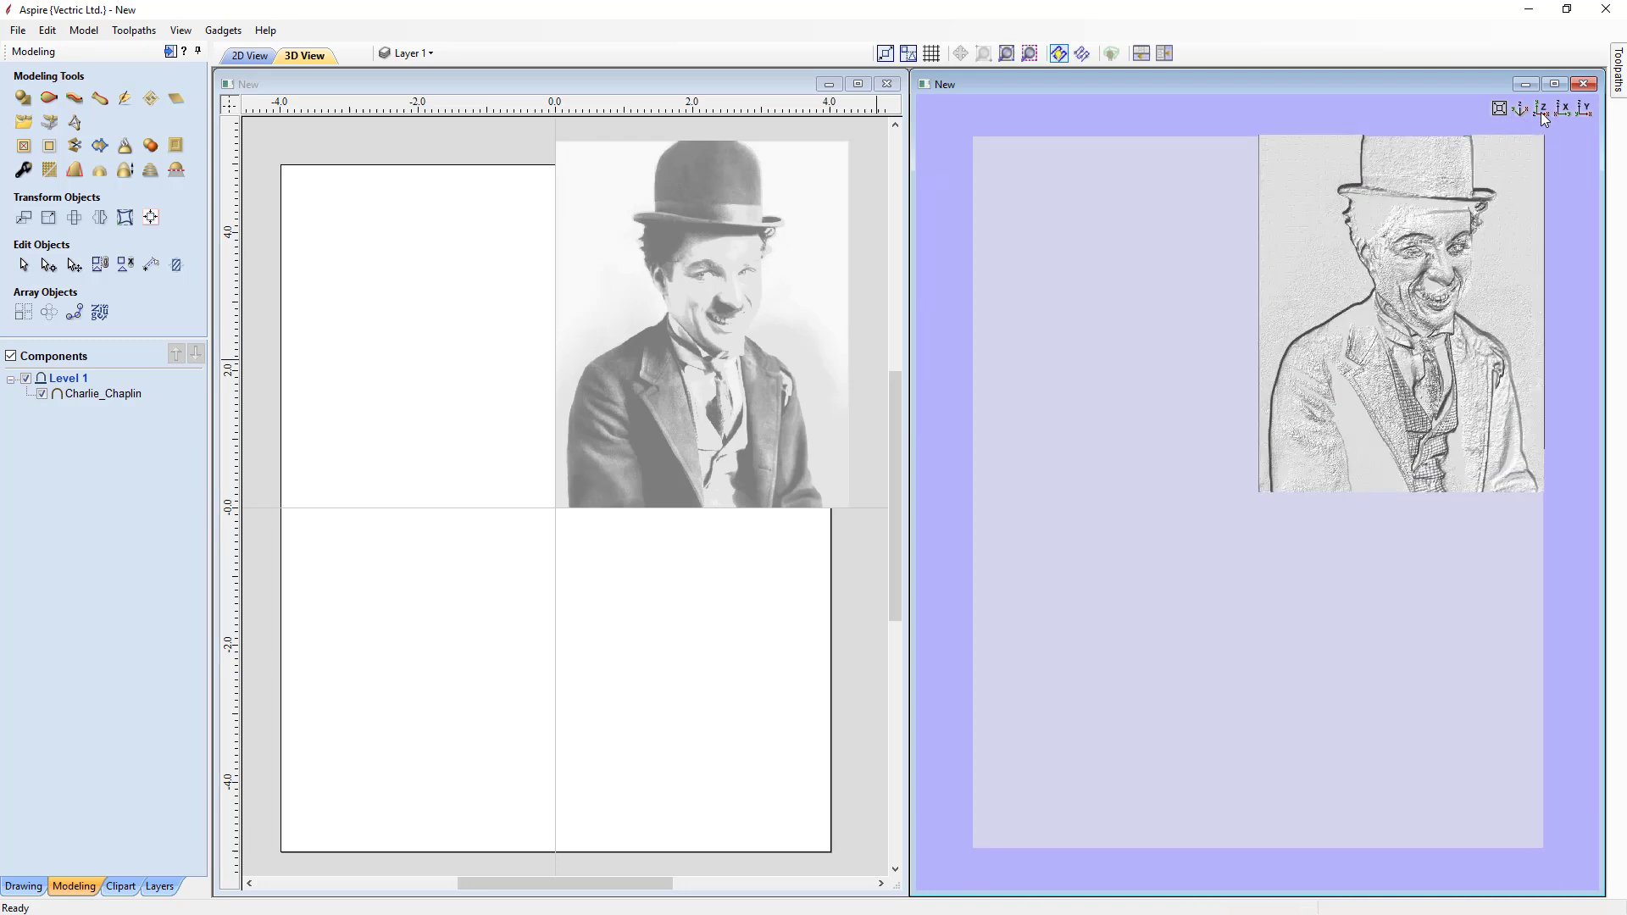
Step: Center the Charlie_Chaplin component in the job and scale it proportionally to a height of 8.25 inches
left_click(768, 423)
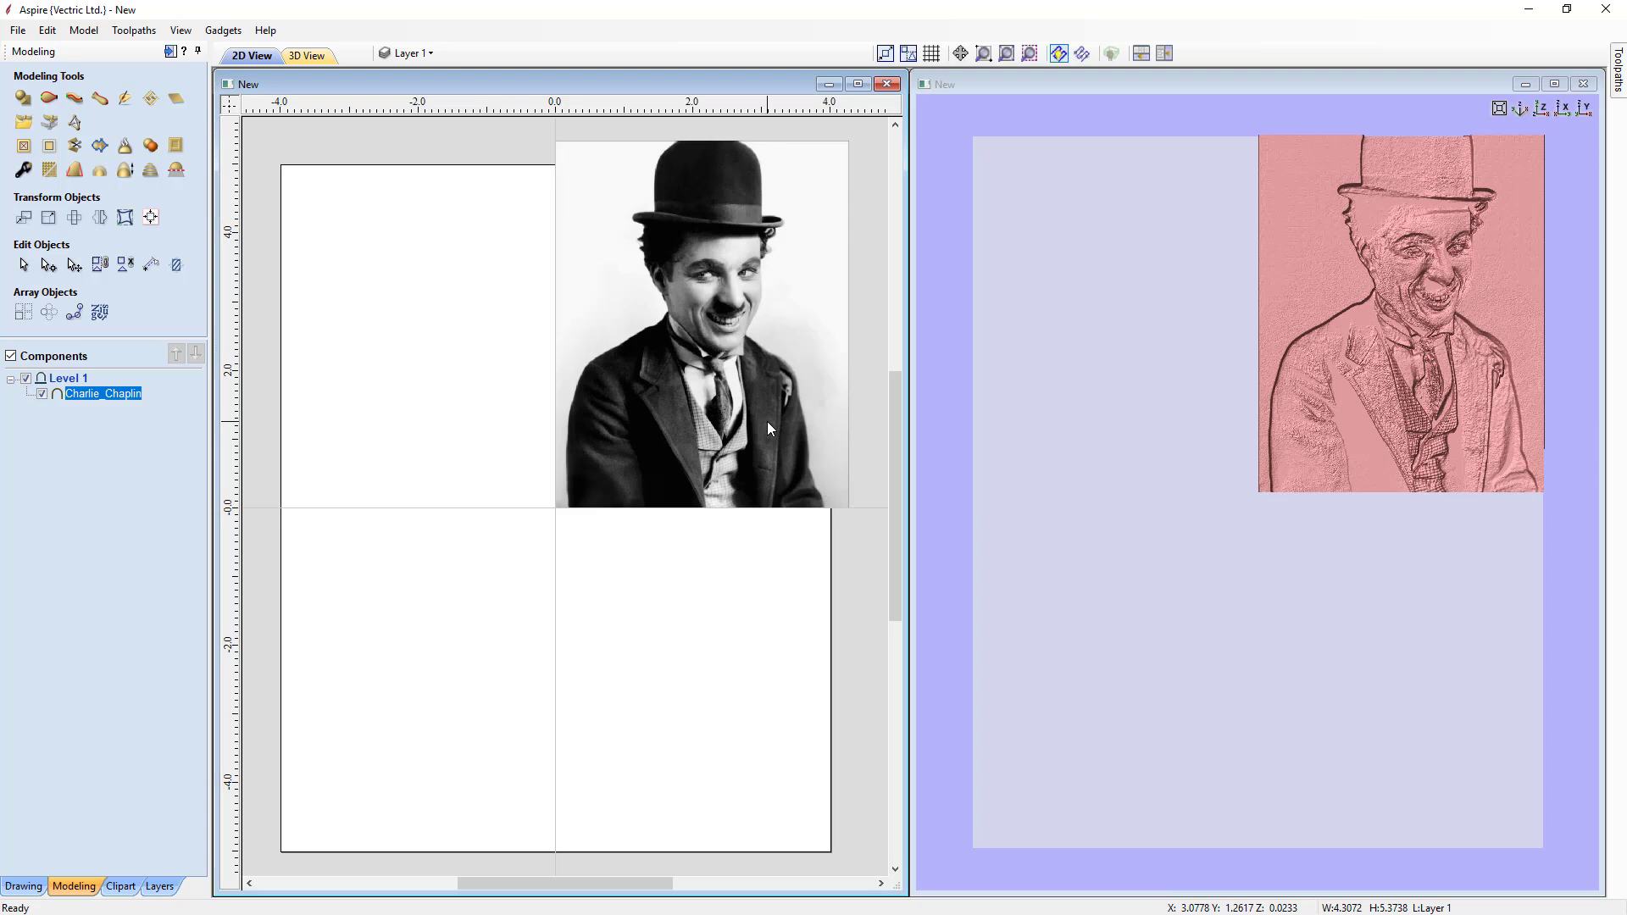
key("F9")
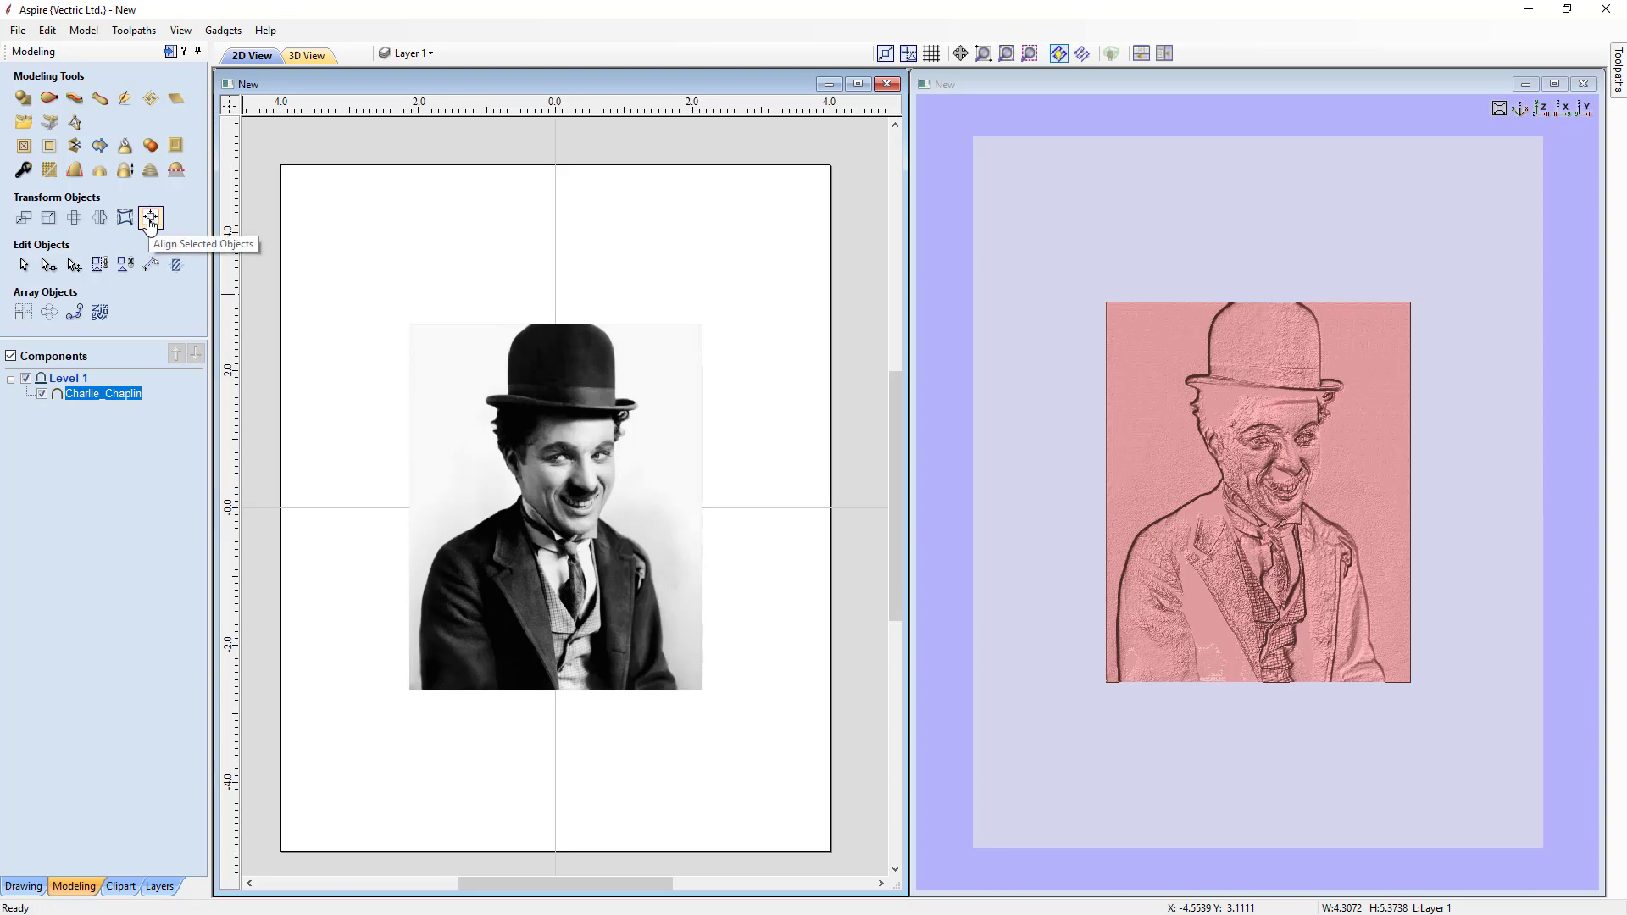
left_click(511, 439)
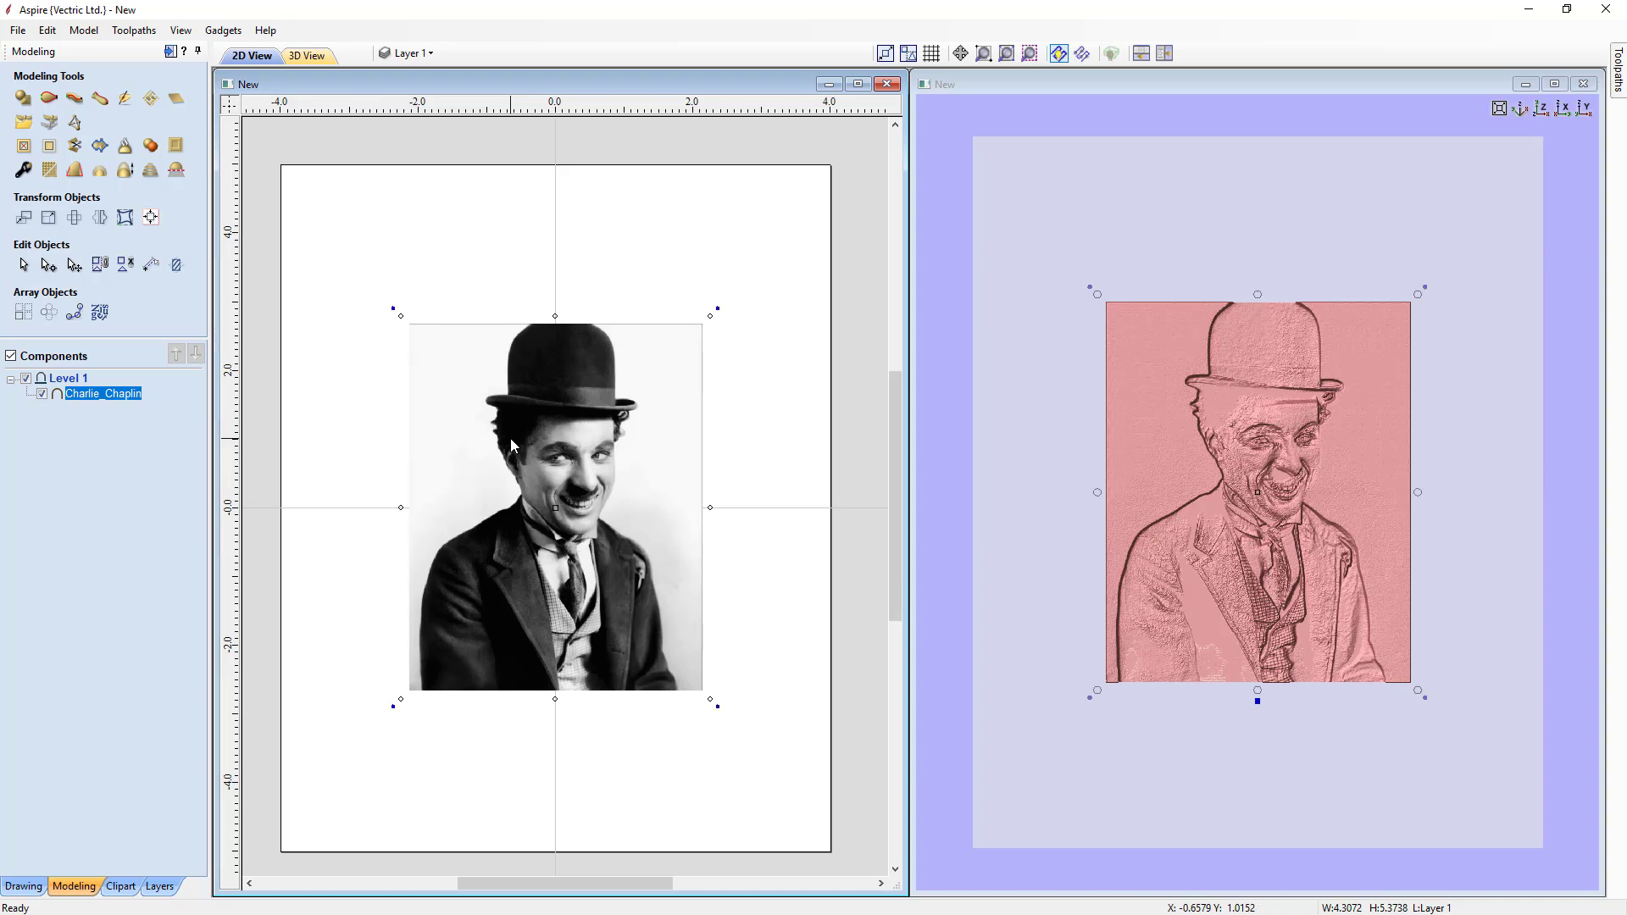
left_click(48, 219)
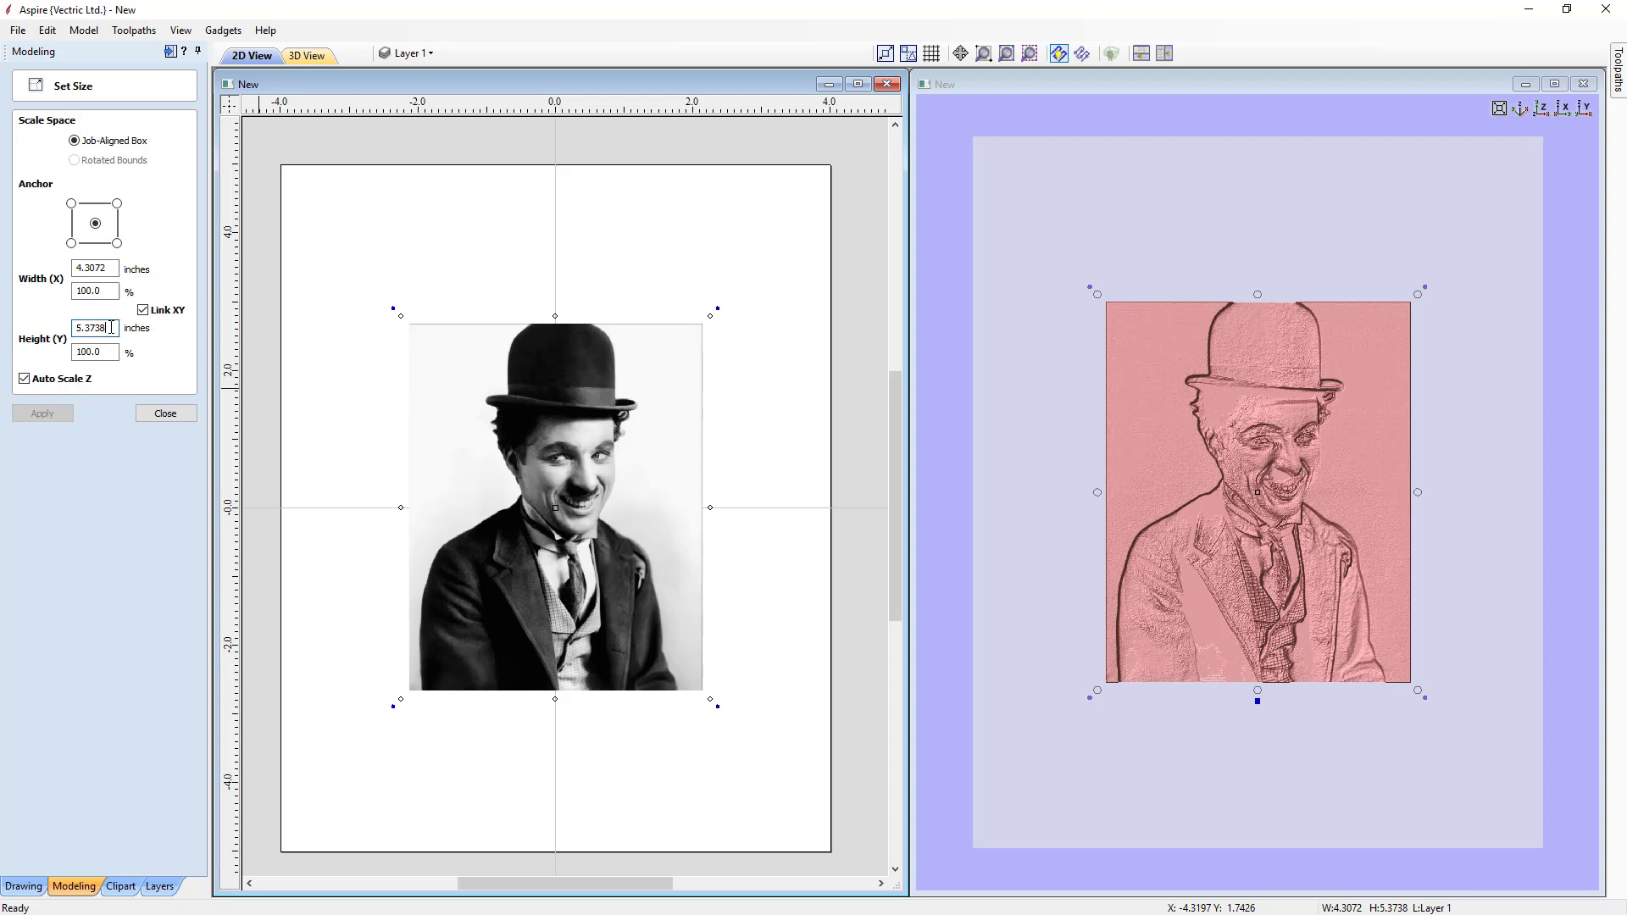
left_click_drag(115, 329, 61, 330)
type("8")
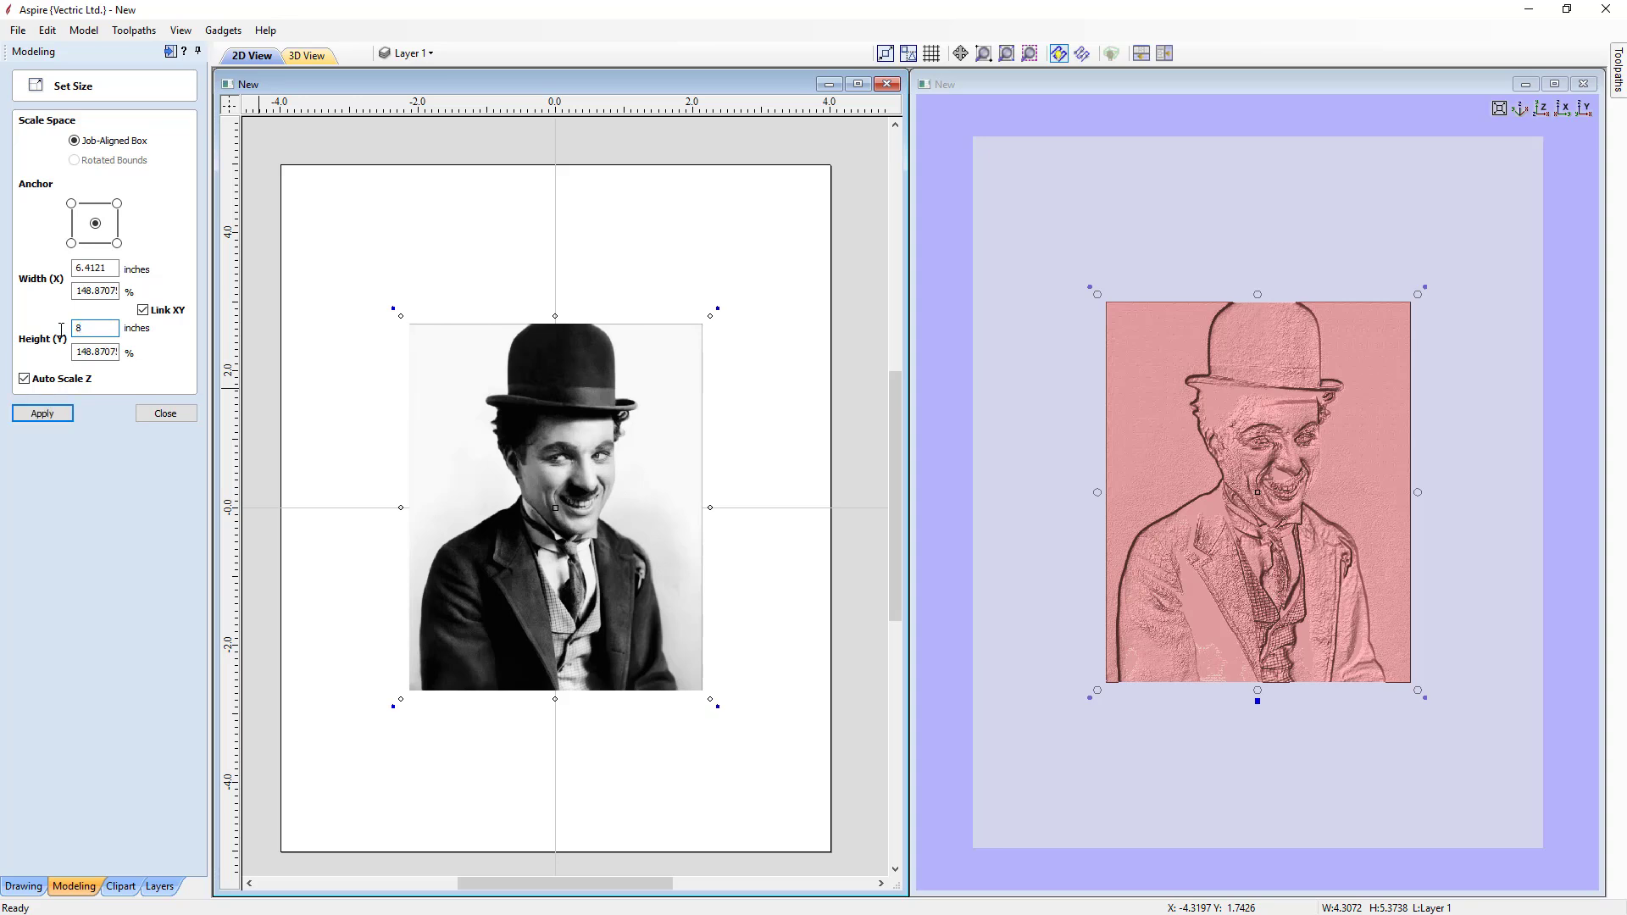
type(".25")
left_click(42, 414)
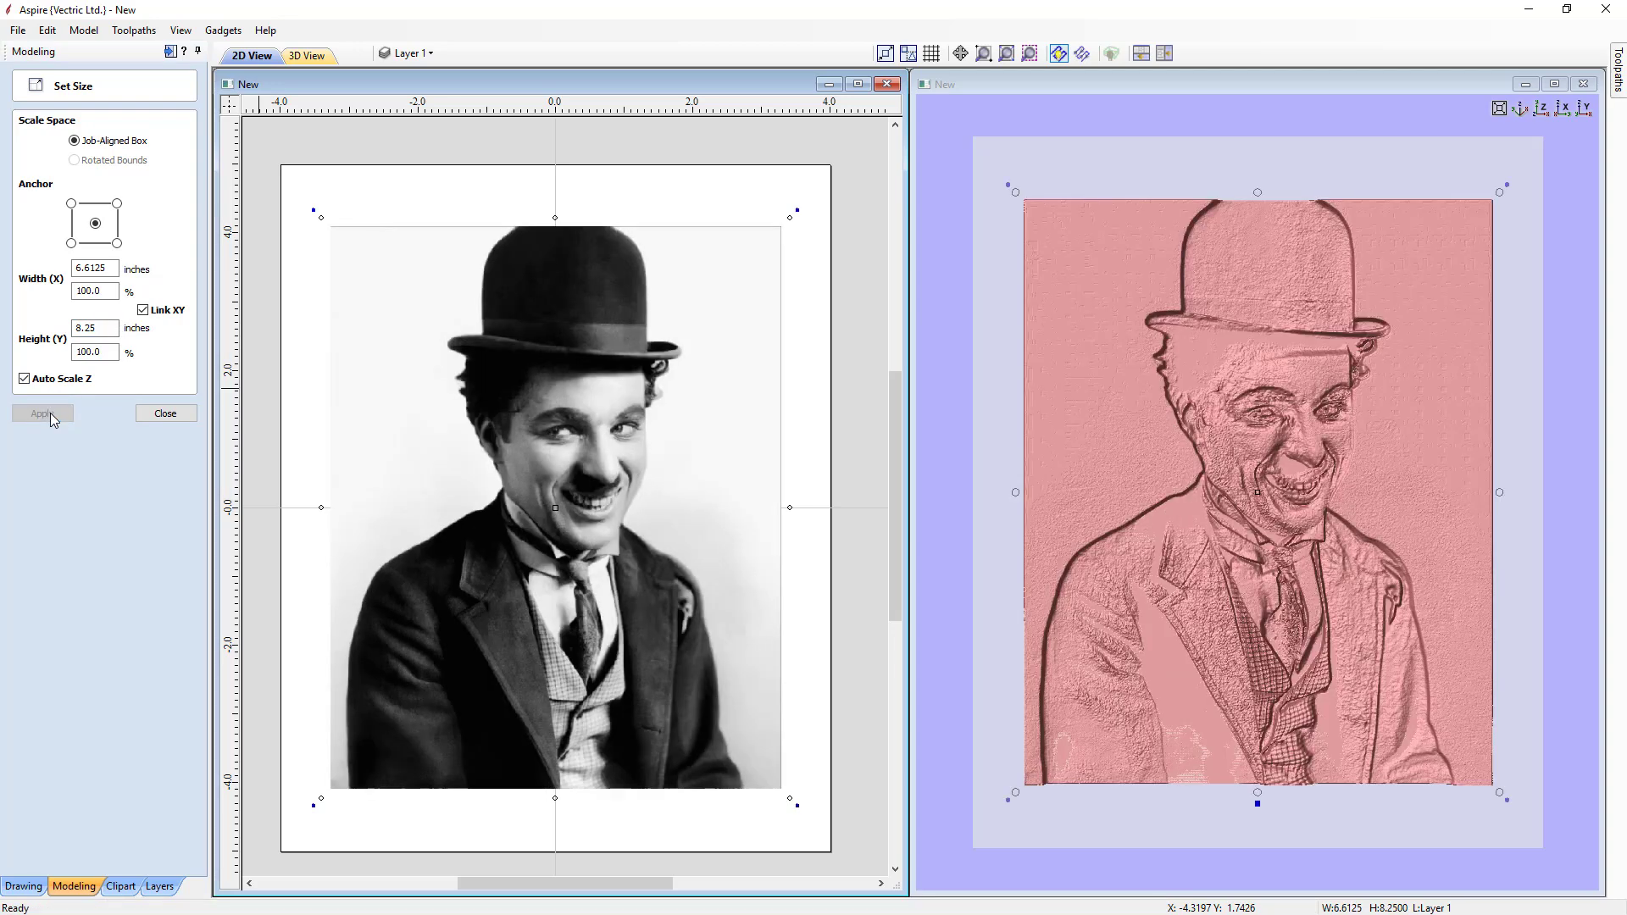
left_click(168, 415)
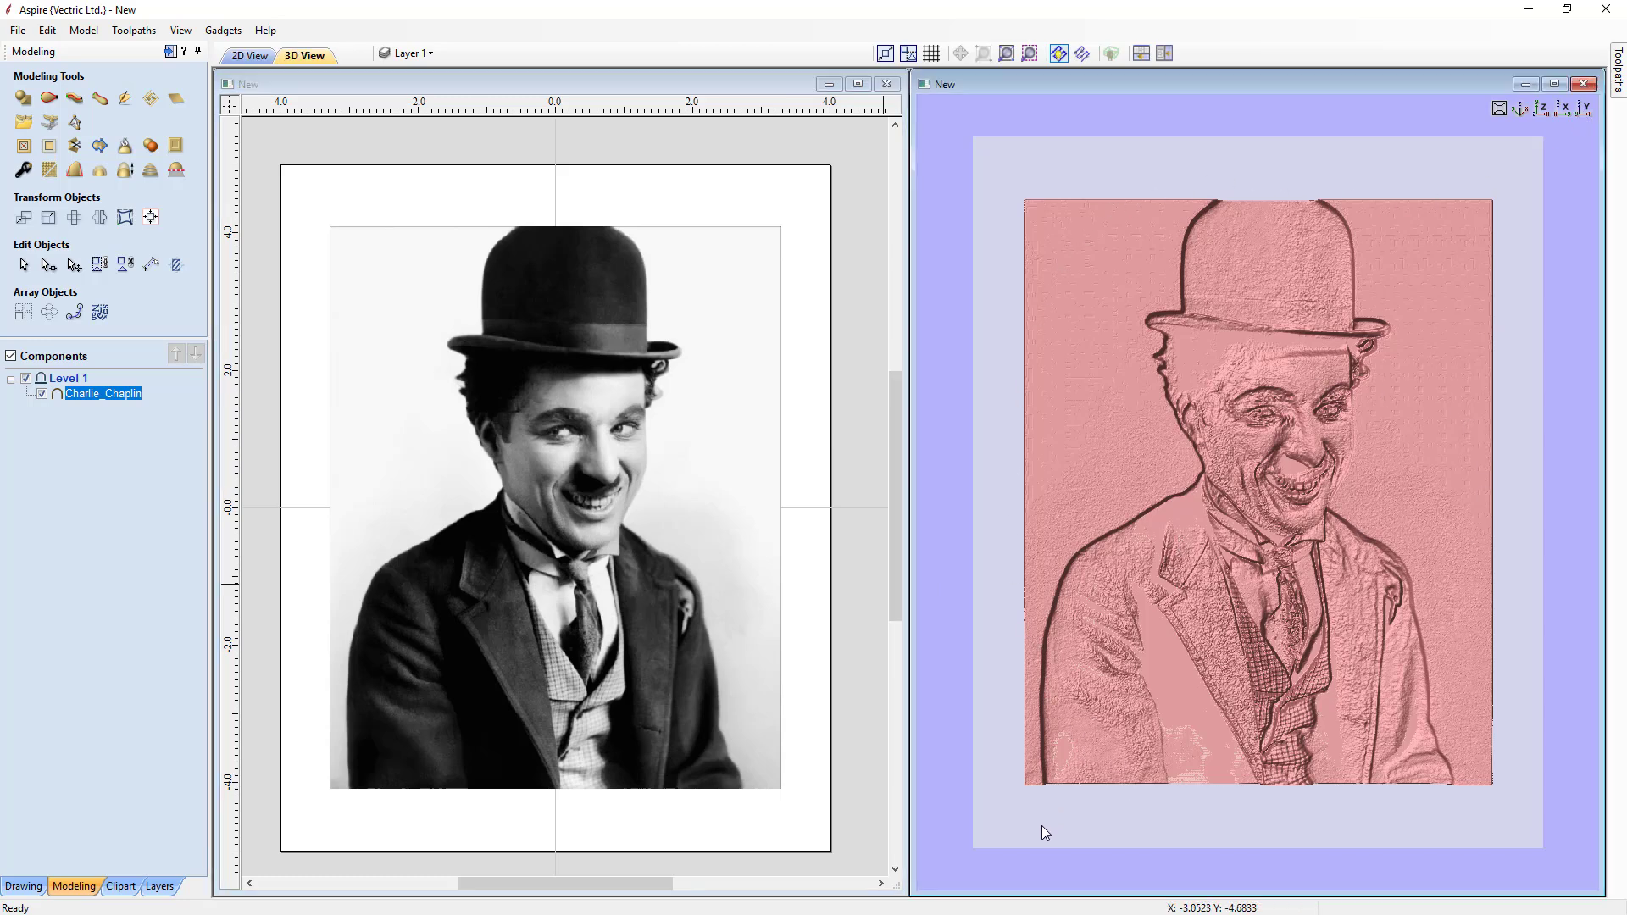
Step: Change the combine mode of the Charlie_Chaplin component to Subtract
left_click_drag(1041, 826, 1173, 741)
scroll(1229, 440, "up", 5)
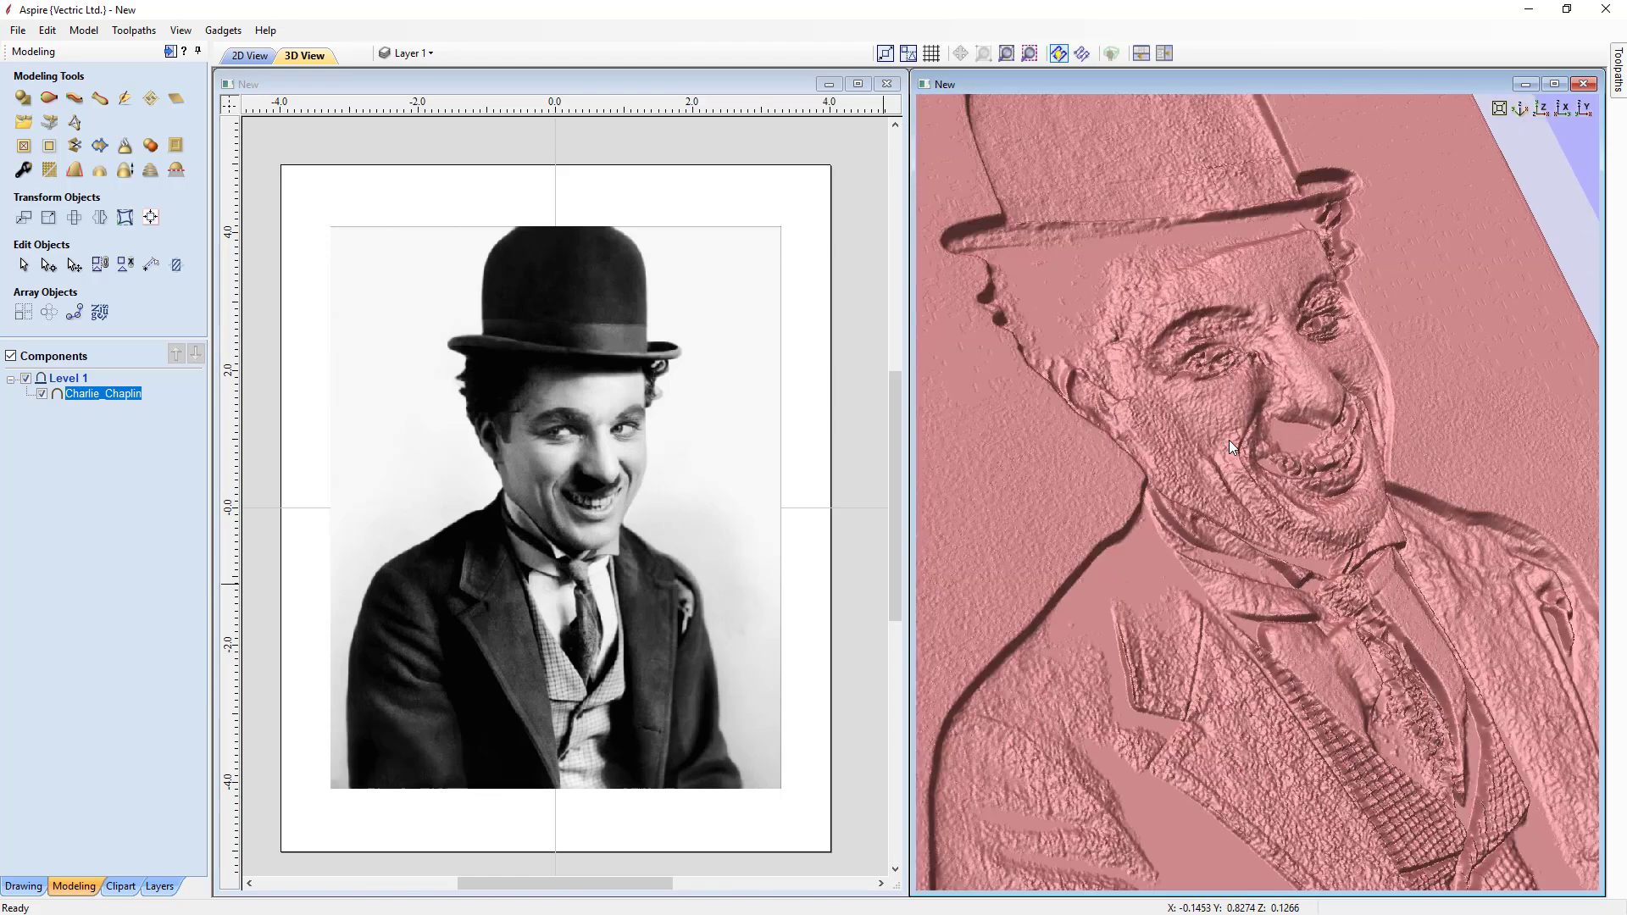
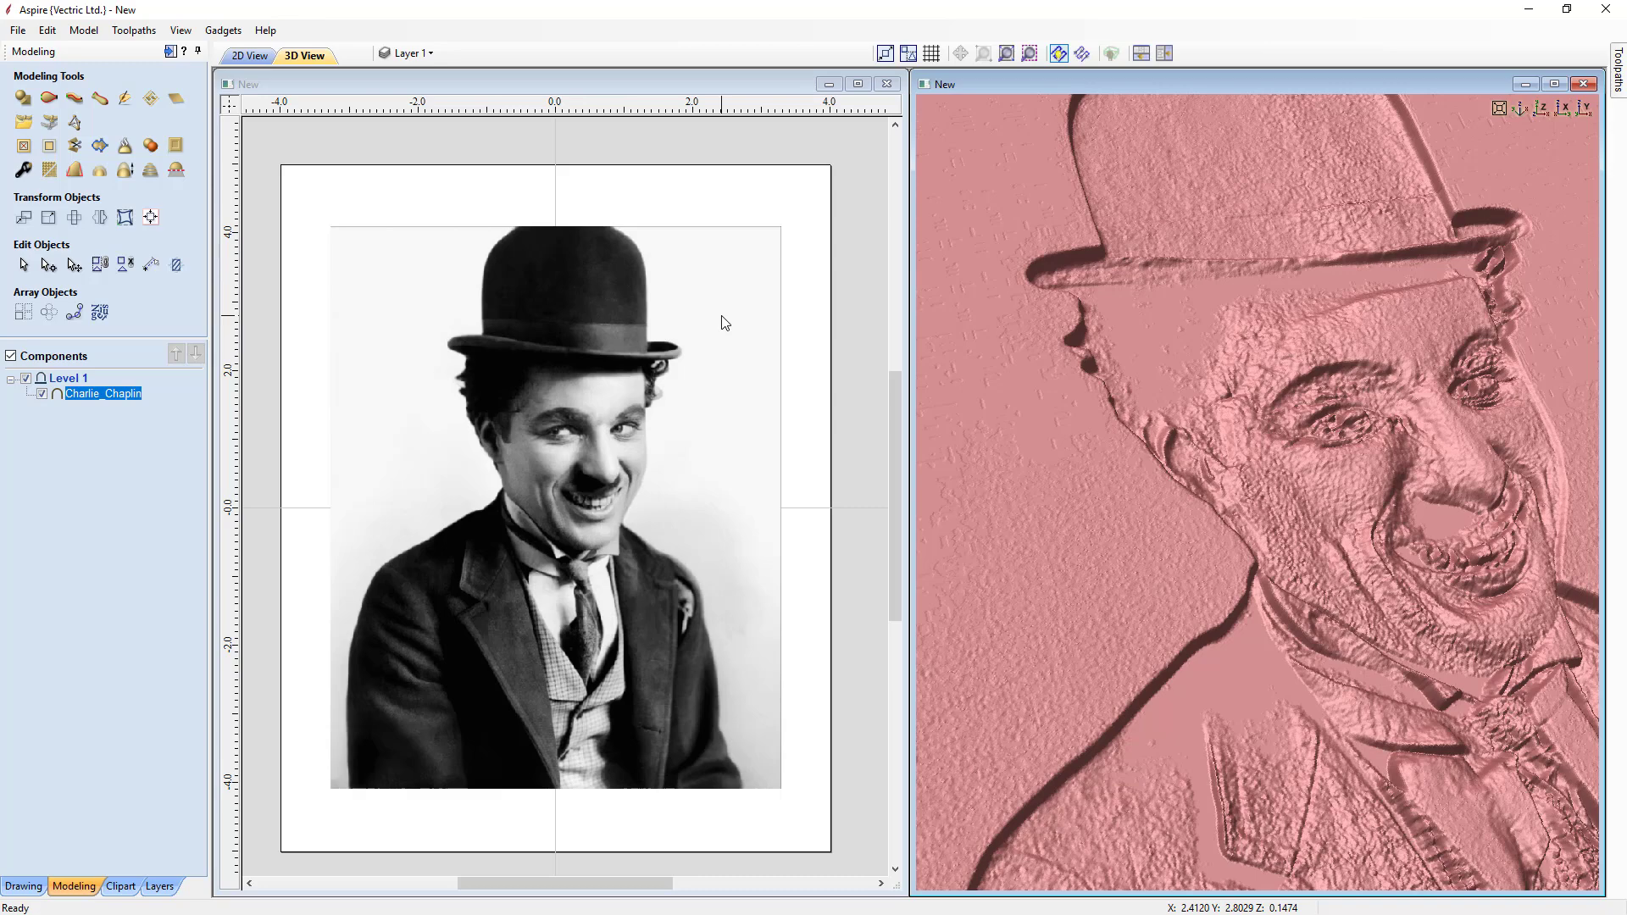
left_click_drag(1096, 487, 1073, 391)
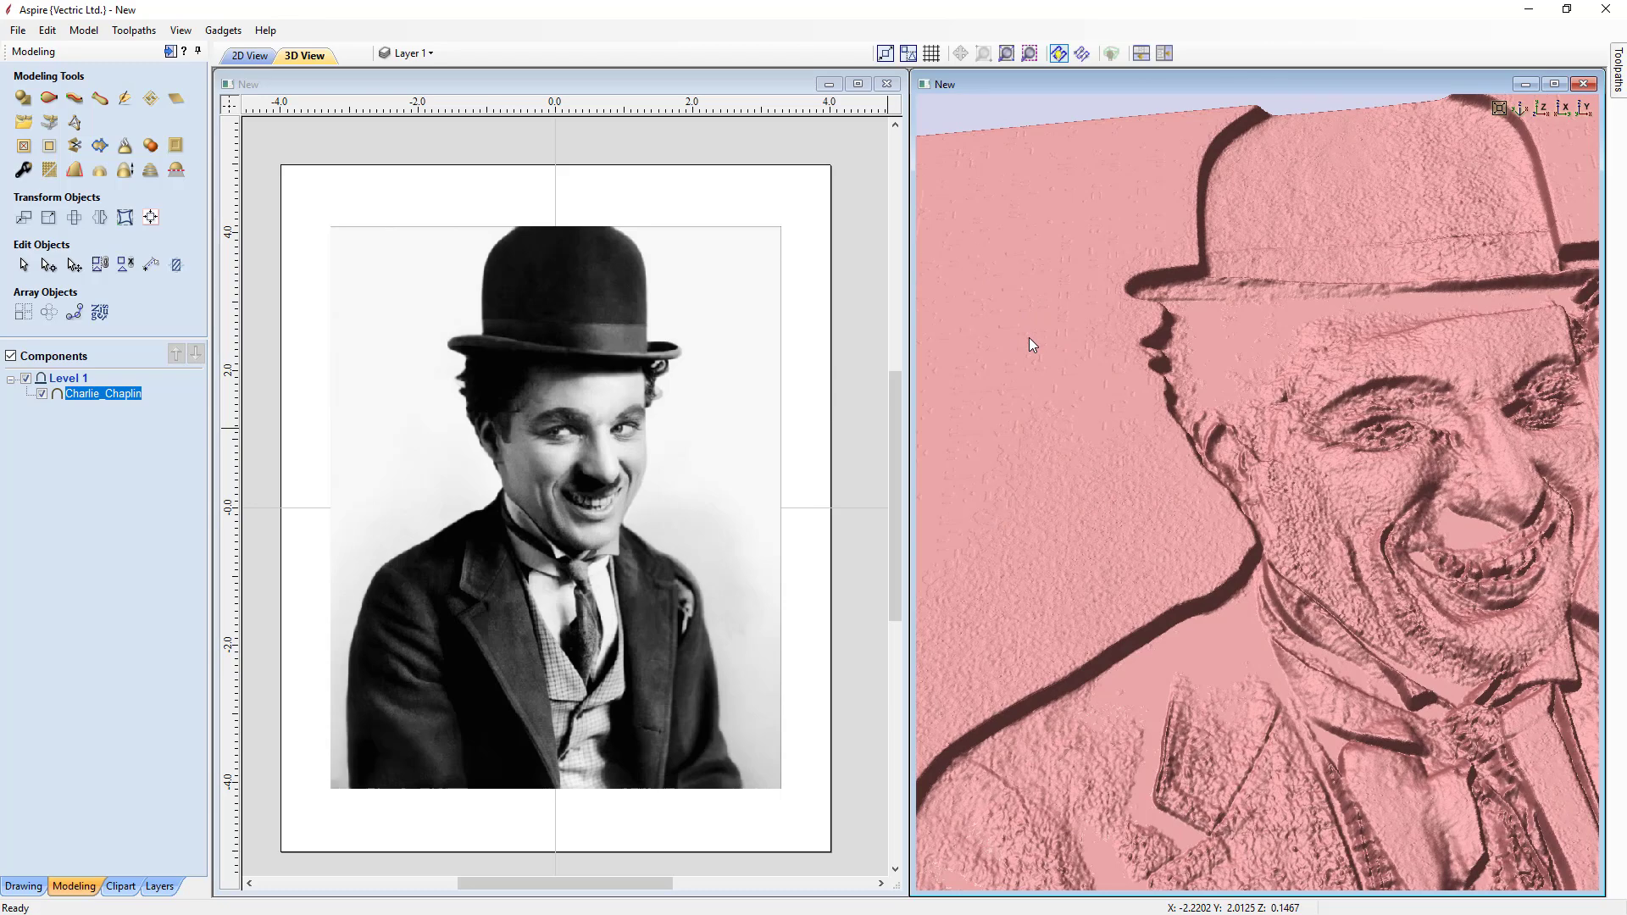
left_click_drag(1305, 531, 1288, 593)
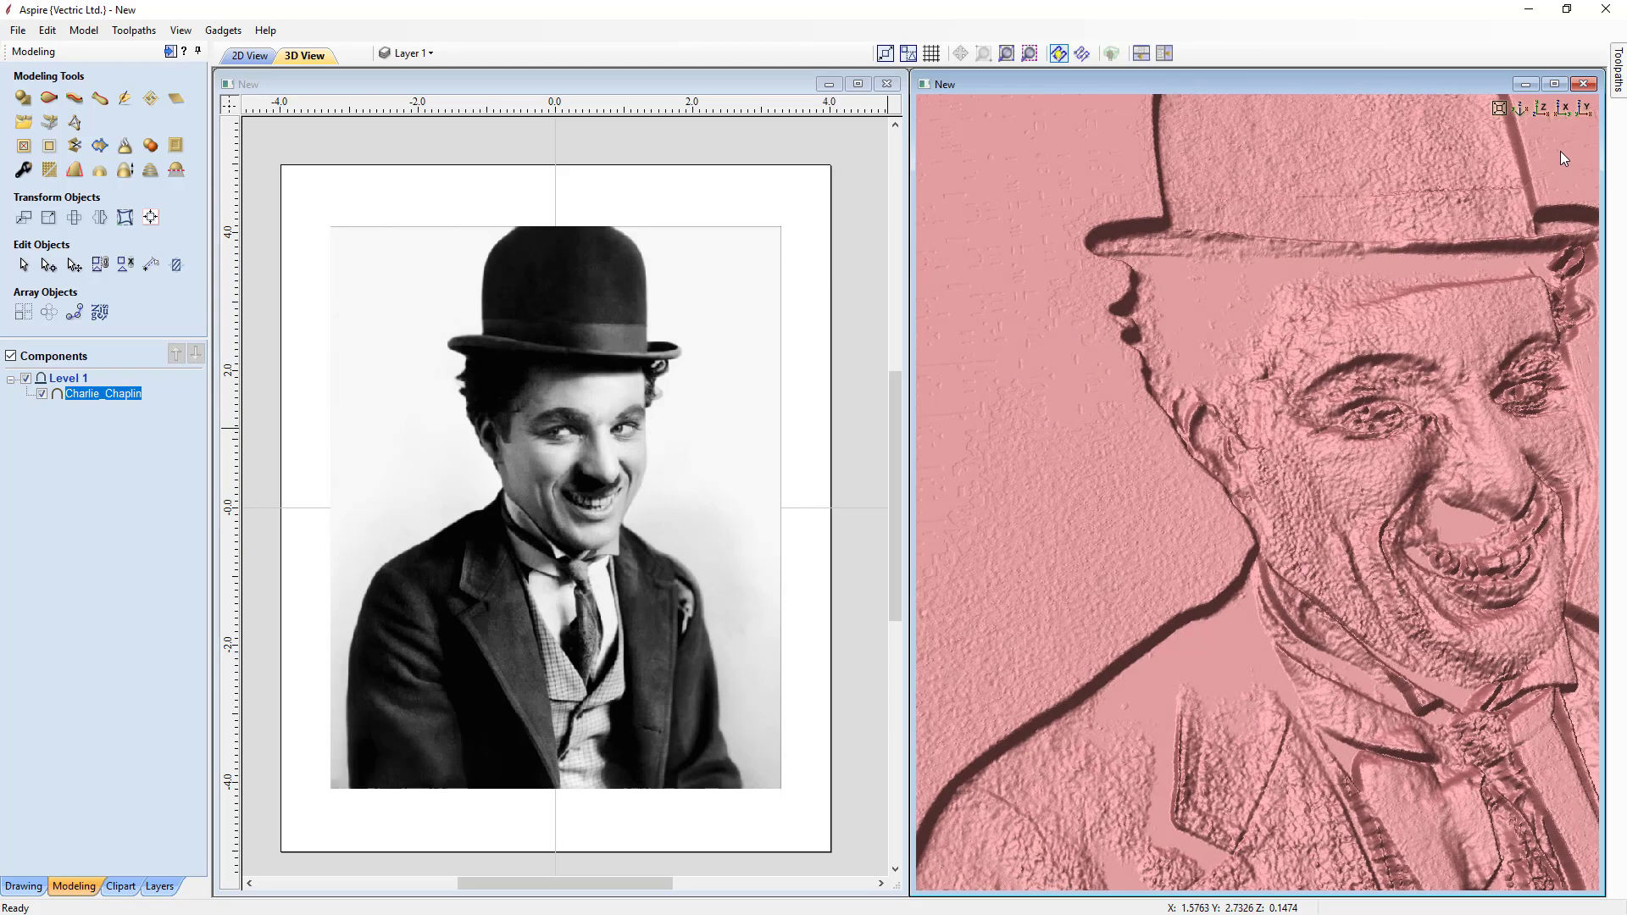
left_click(1540, 109)
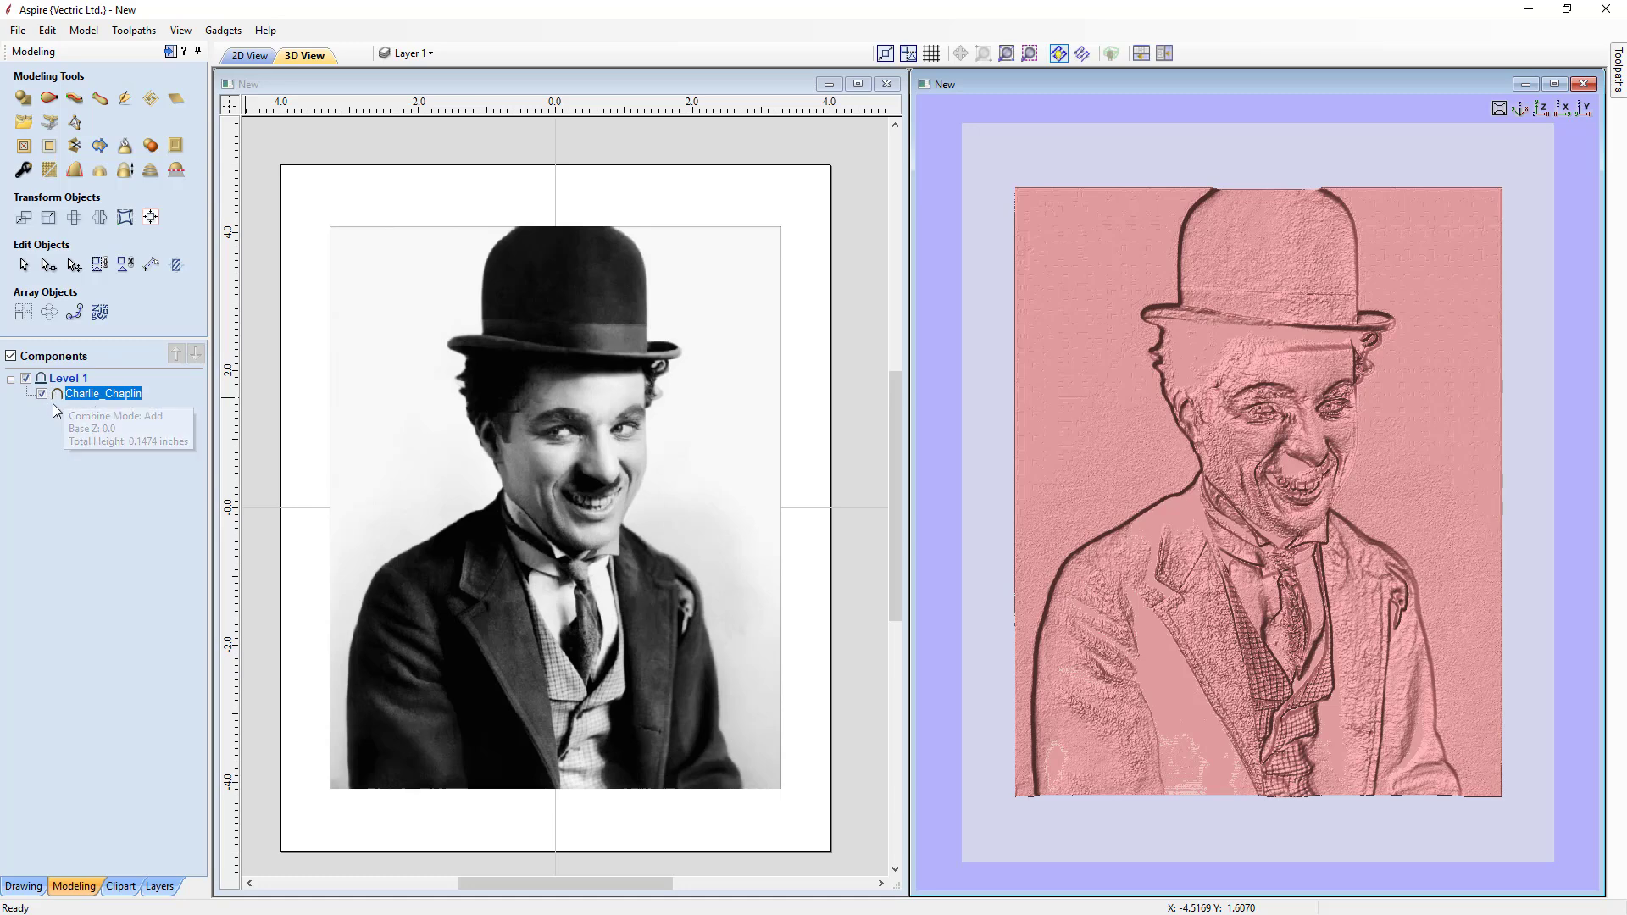
mouse_move(58, 402)
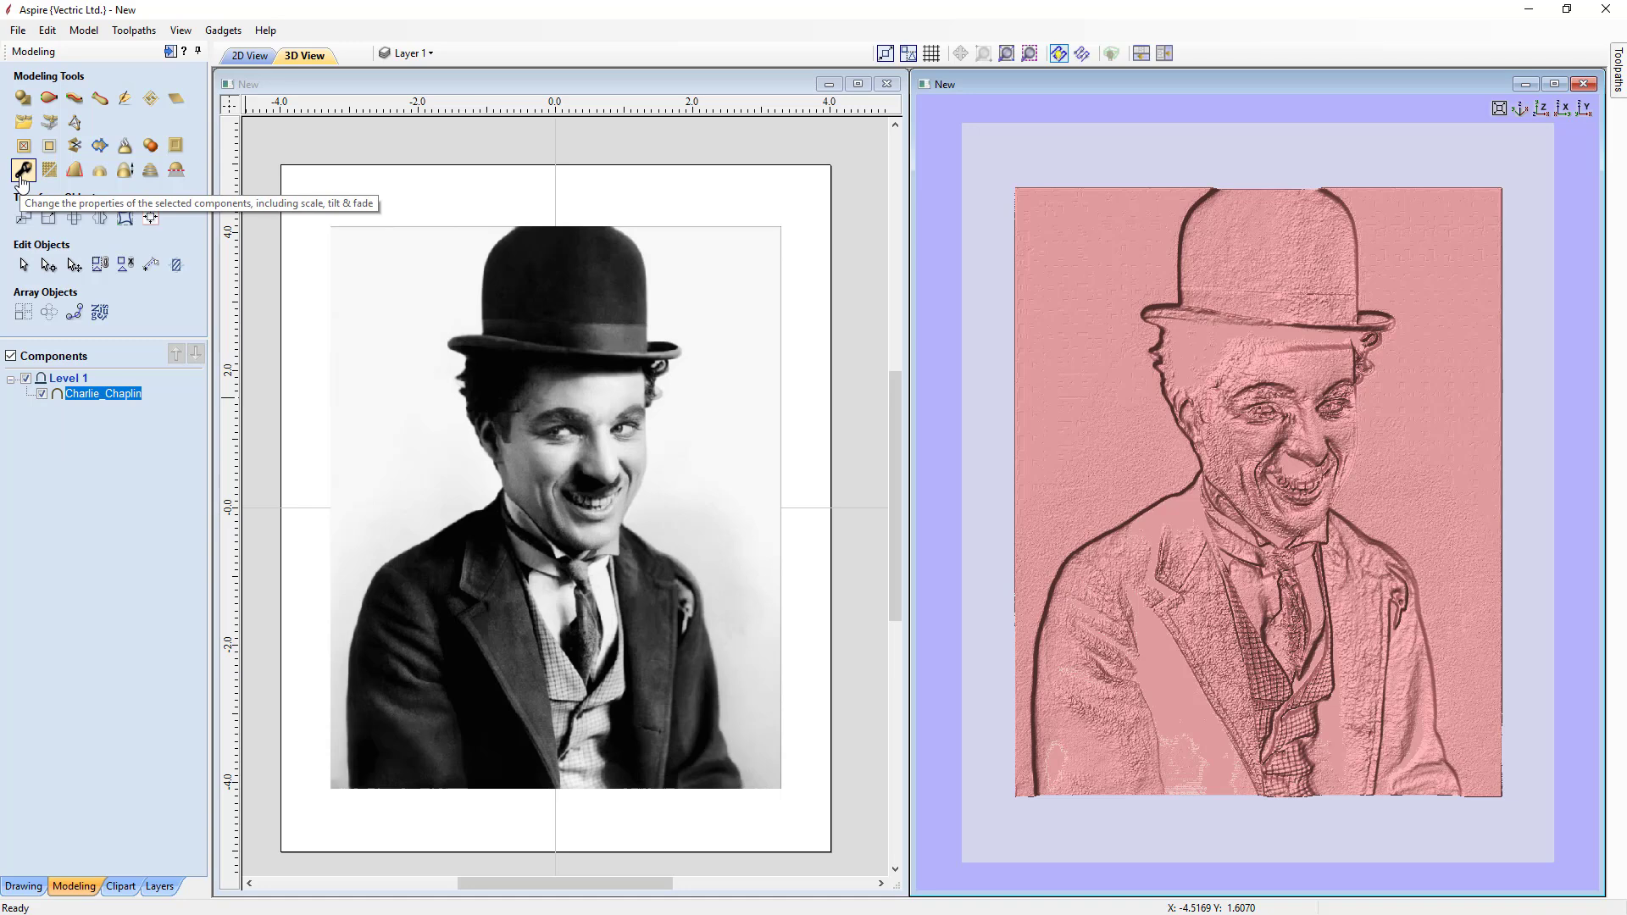
right_click(103, 396)
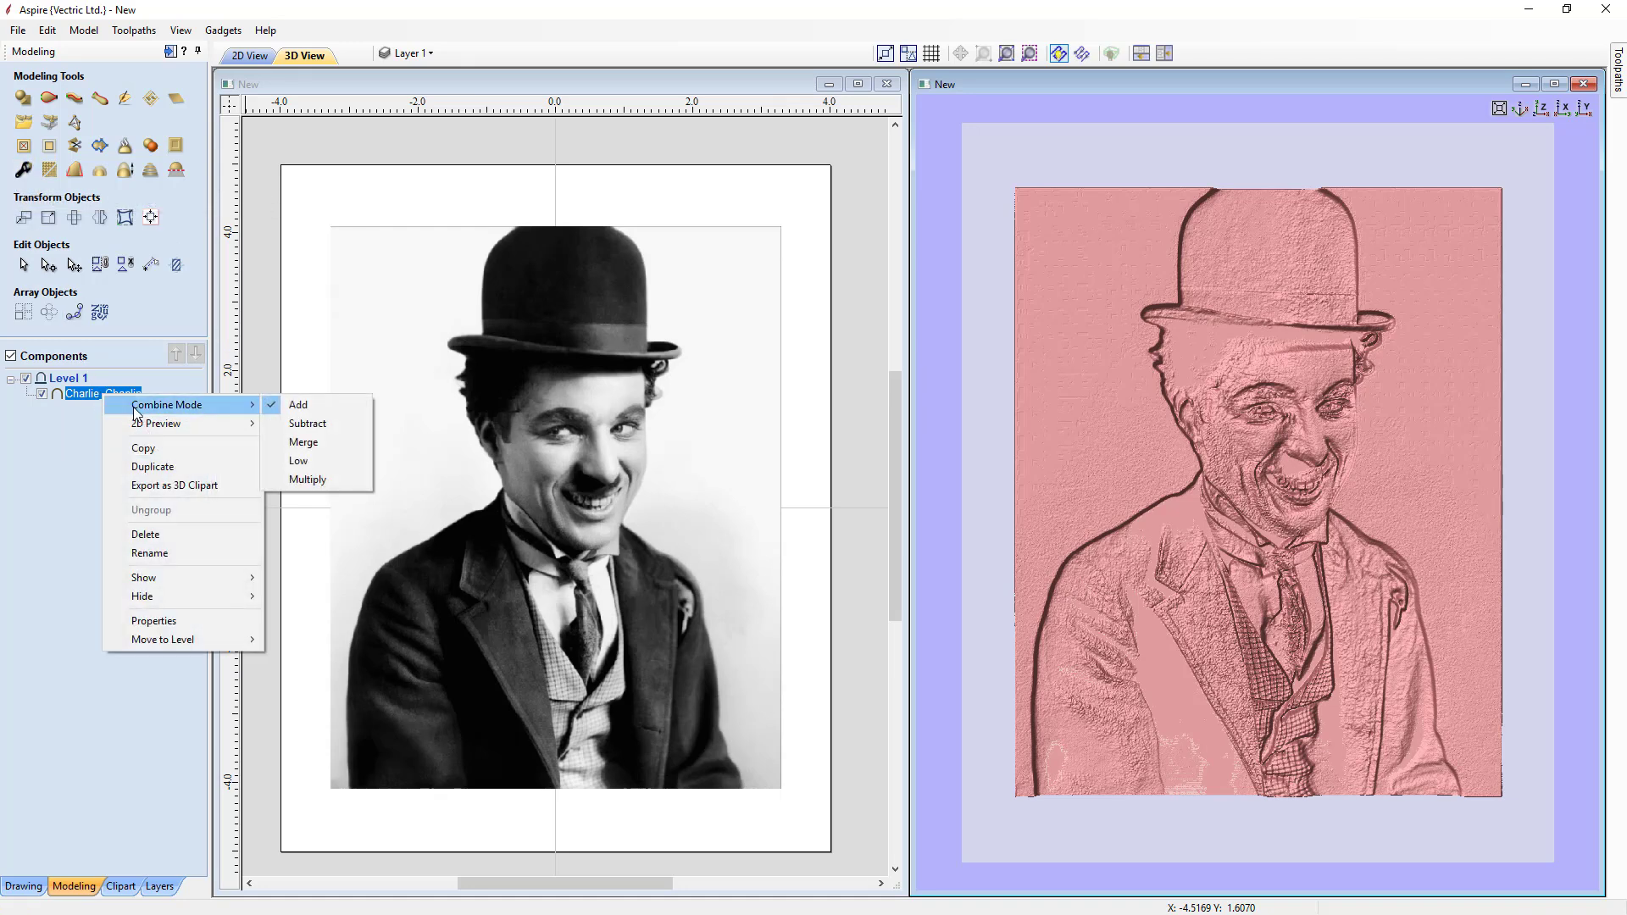
left_click(287, 425)
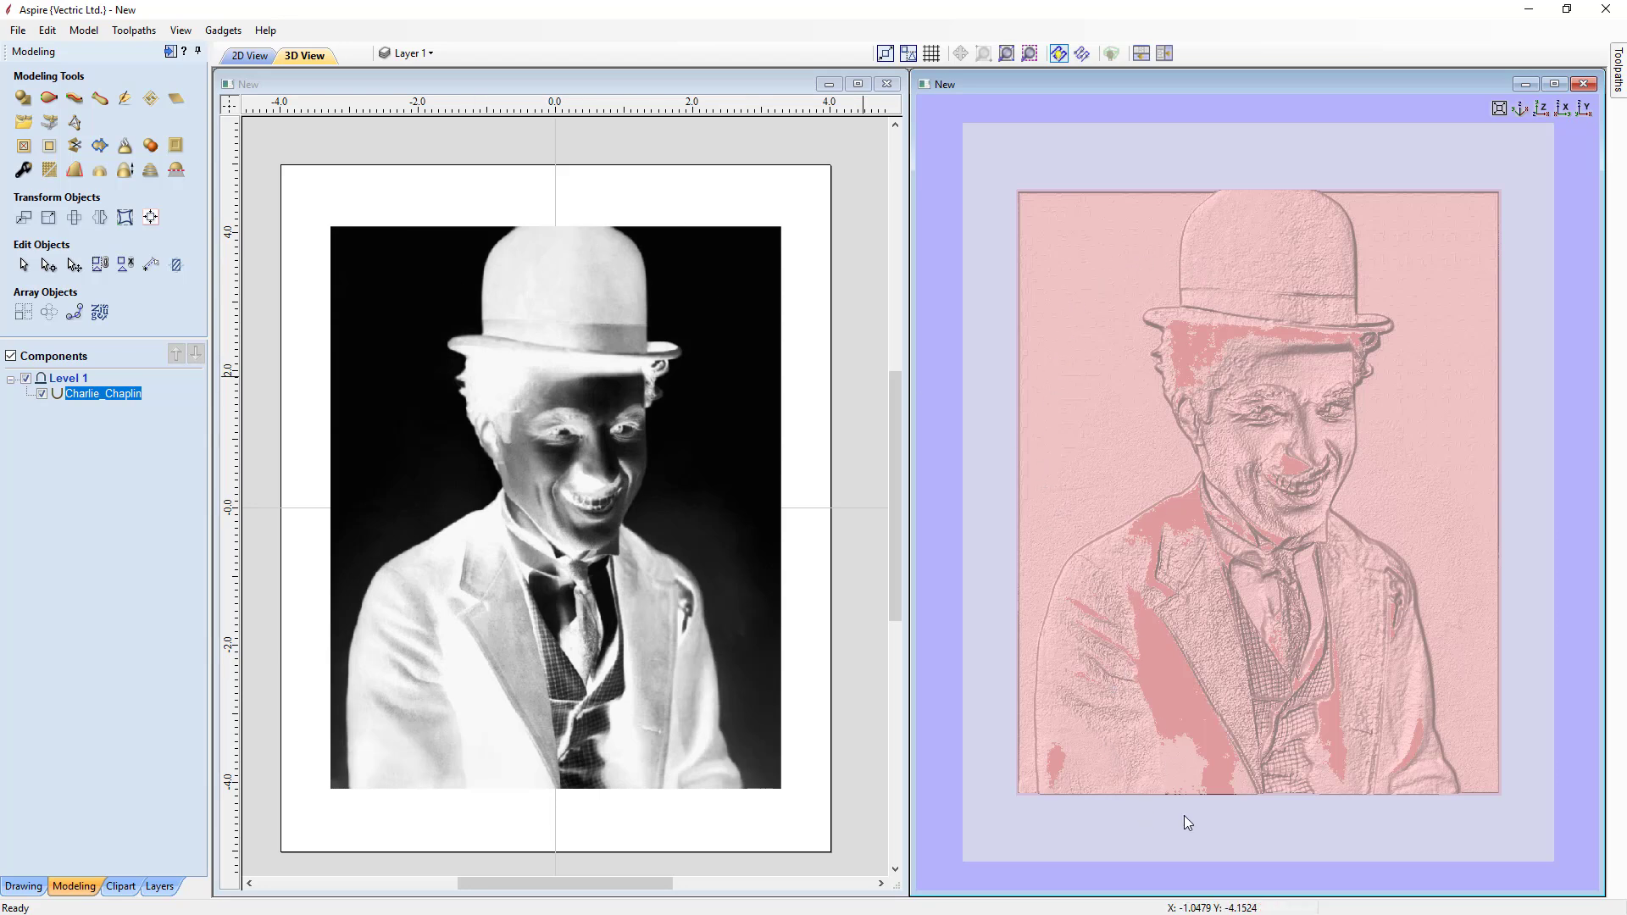
Step: Hide the modeling plane in the 3D view and check the subtracted relief
left_click_drag(1192, 837, 1233, 715)
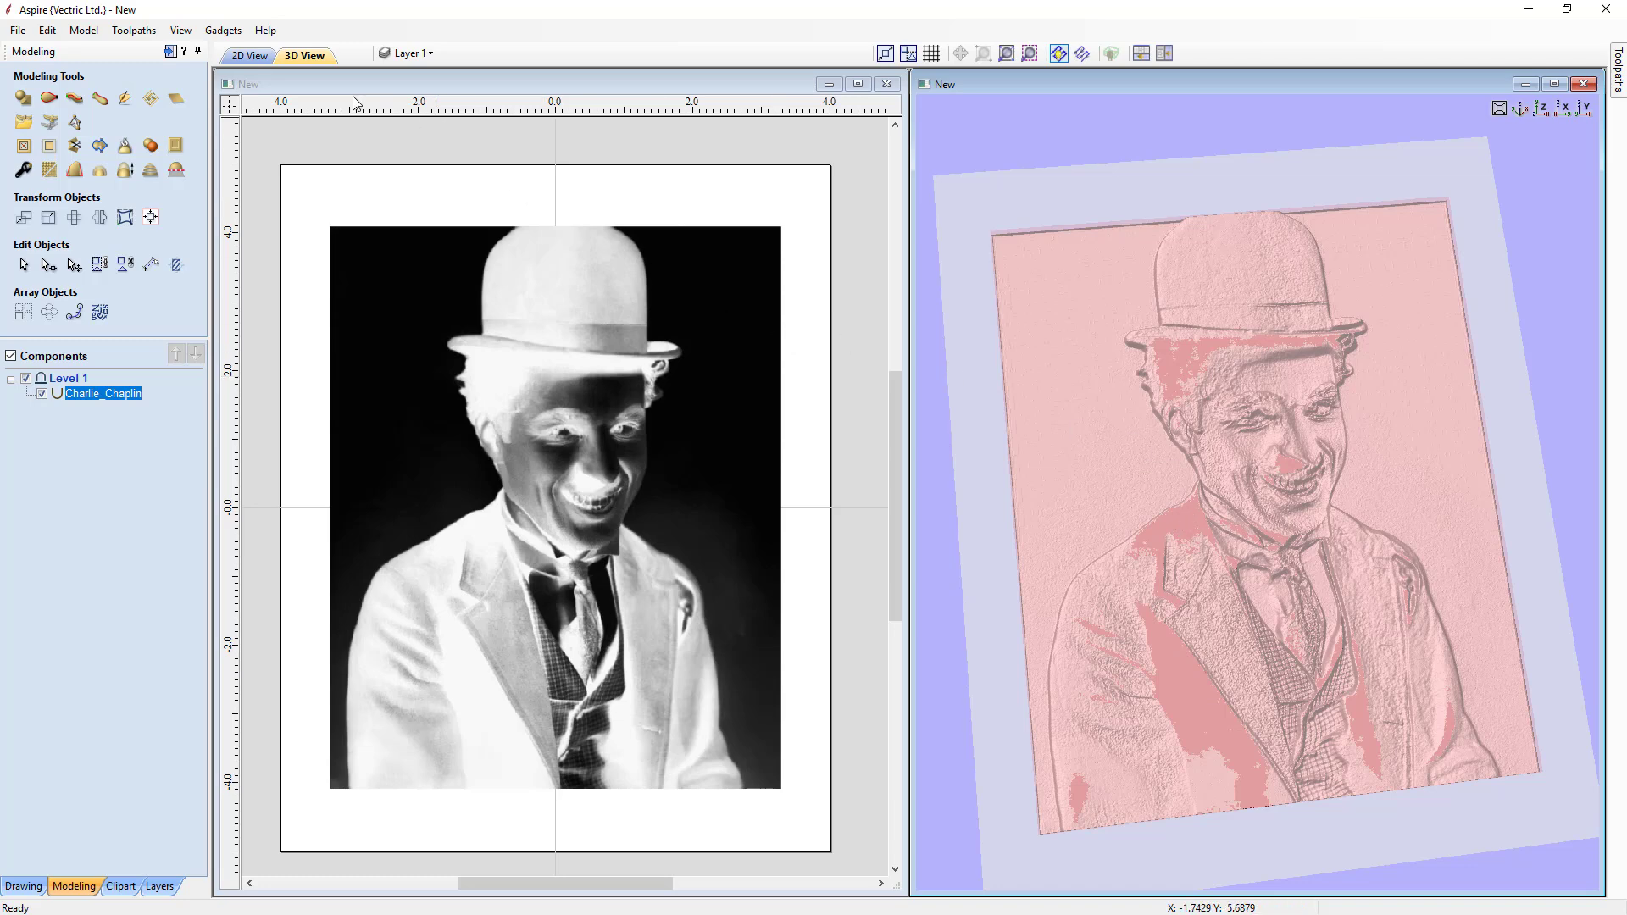
left_click(180, 30)
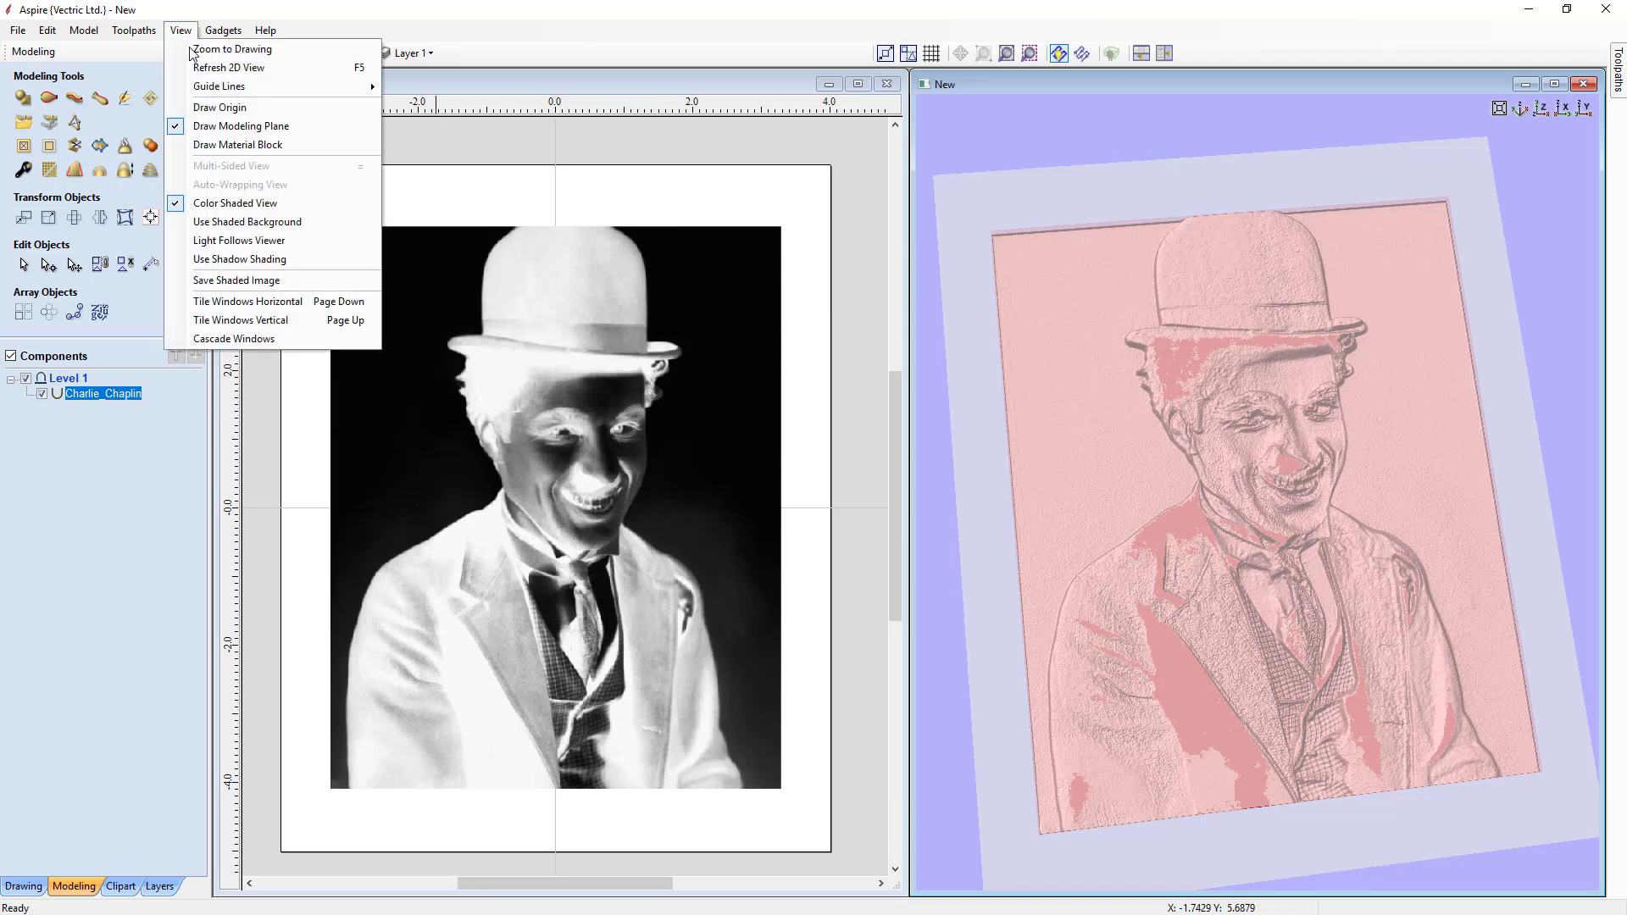
left_click(208, 125)
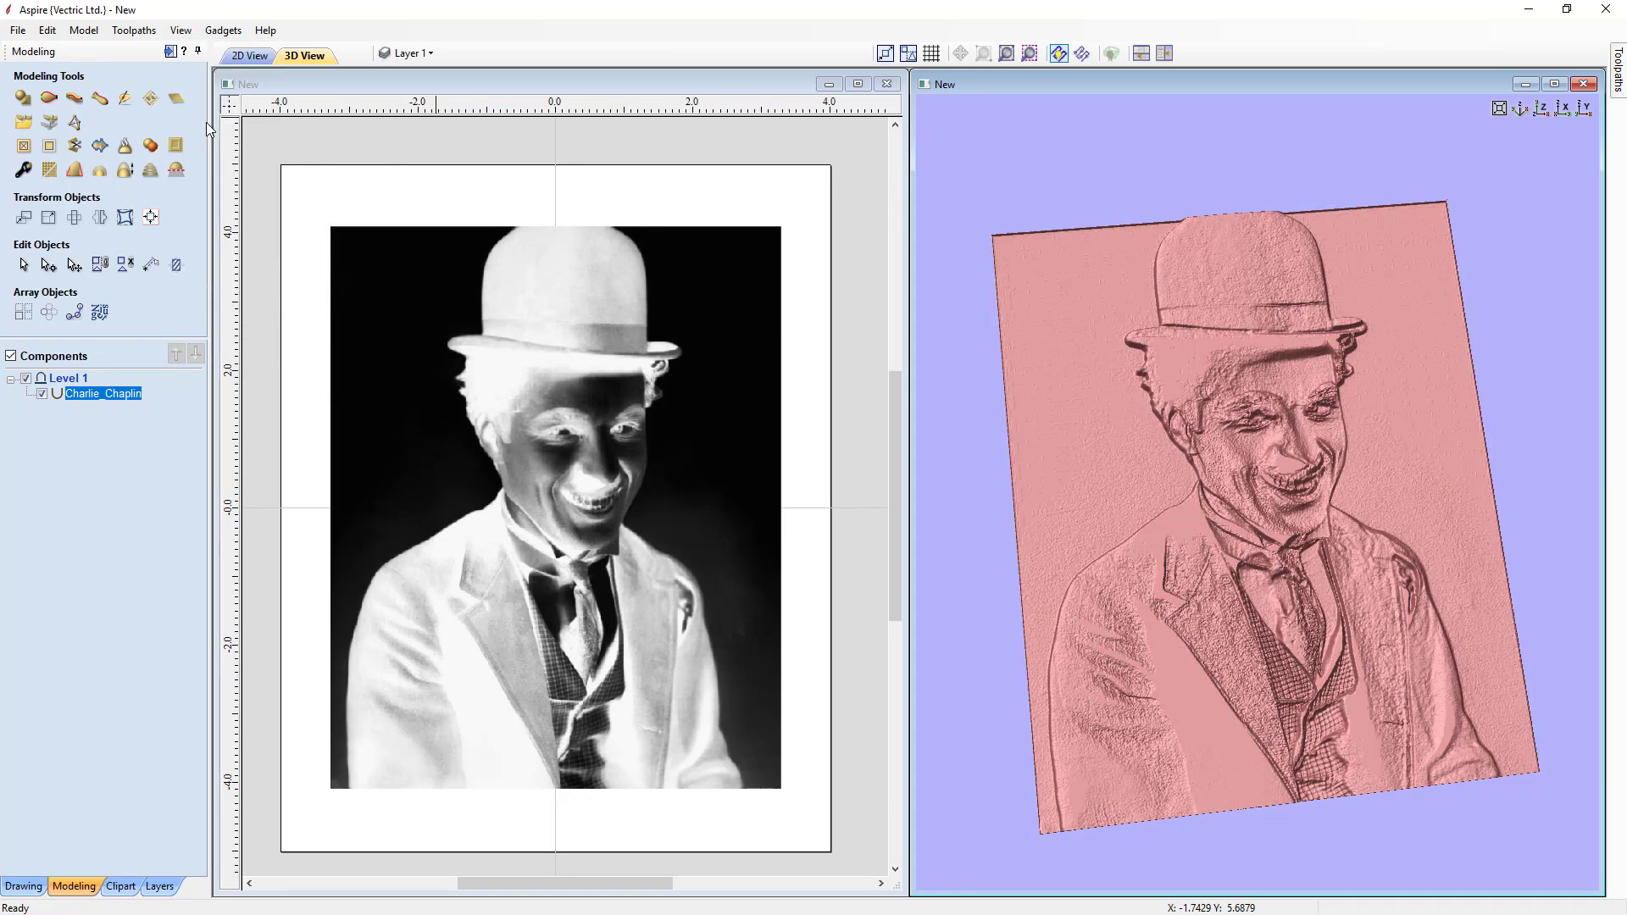
left_click_drag(967, 698, 1377, 450)
Step: Show the modeling plane, compare the relief with it from an oblique angle, and hide it again, returning to the Z-axis view
left_click(181, 30)
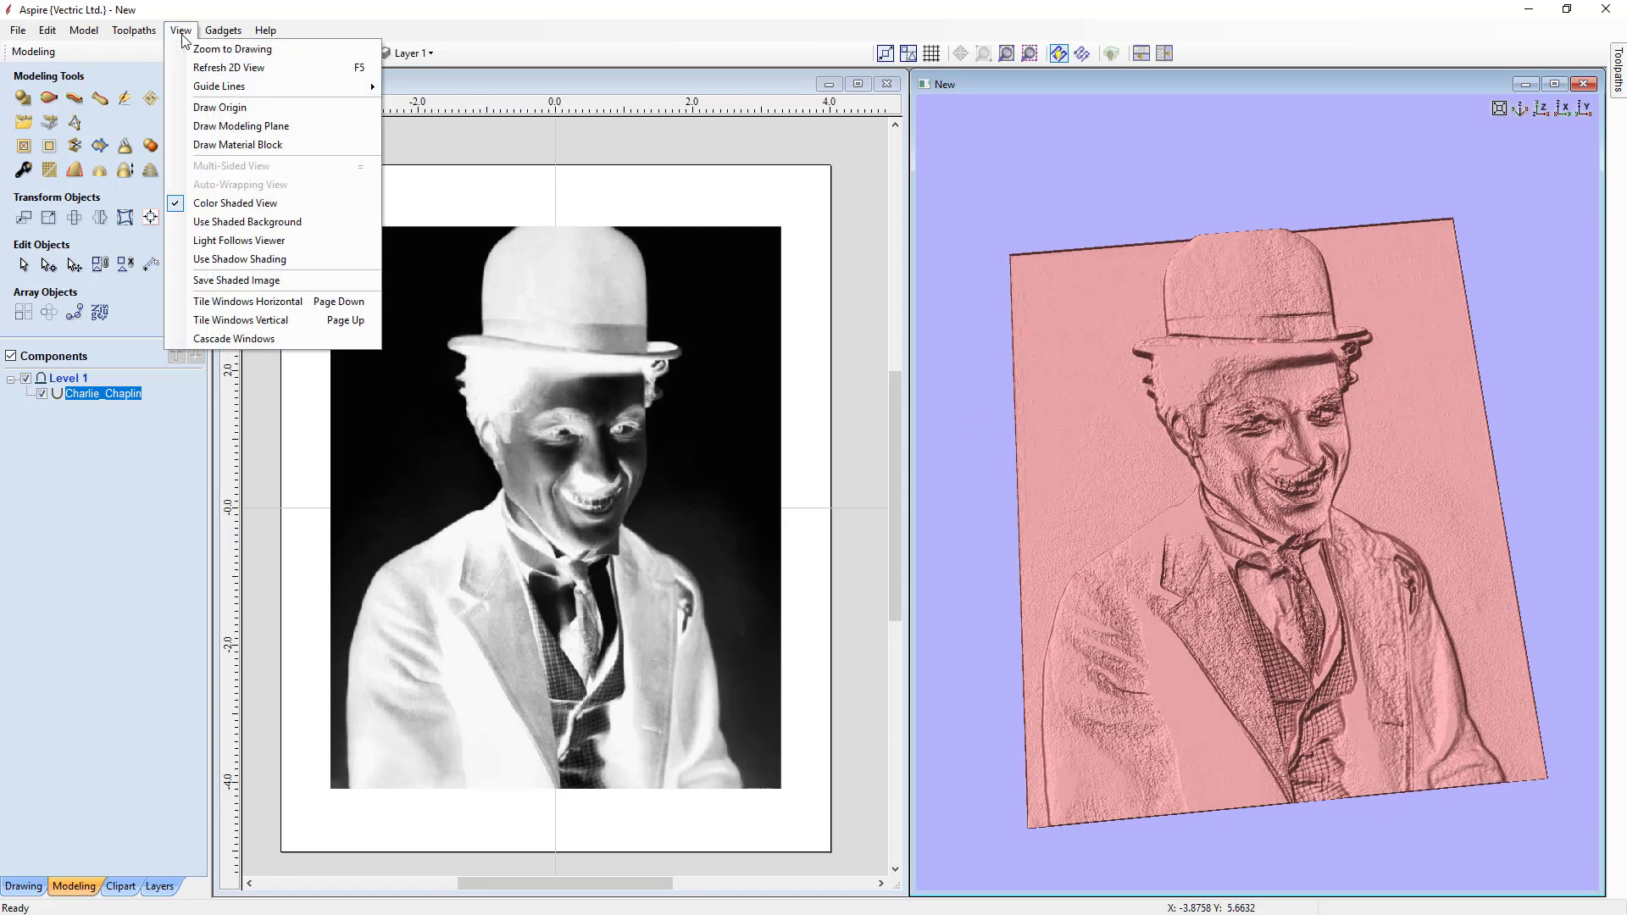
left_click(237, 144)
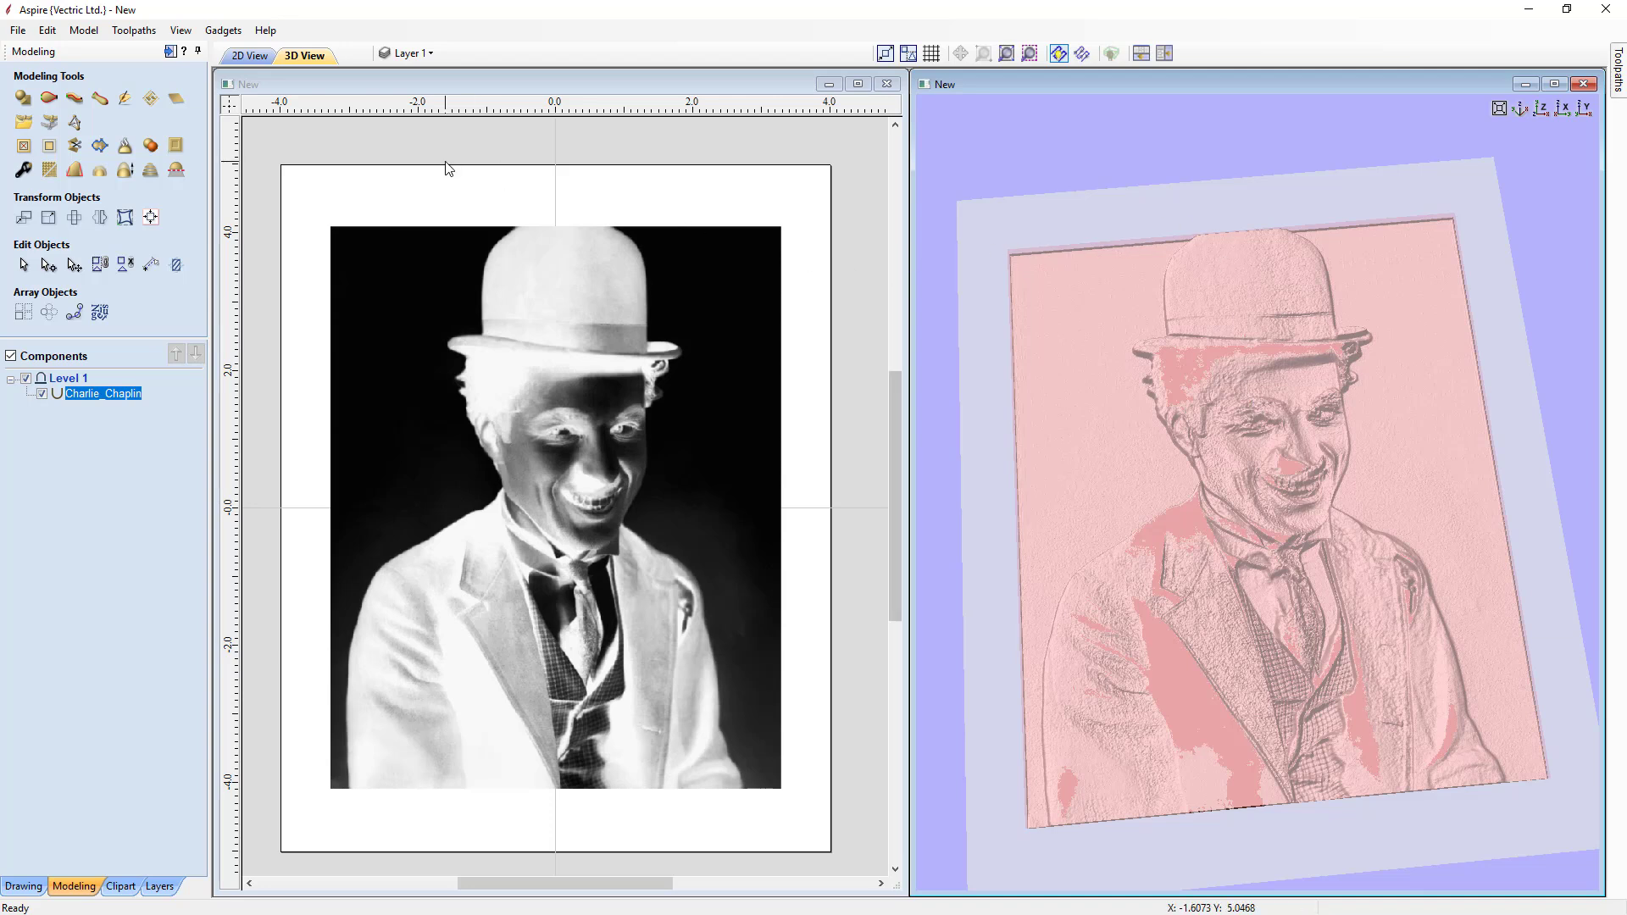
left_click_drag(1198, 622, 1212, 495)
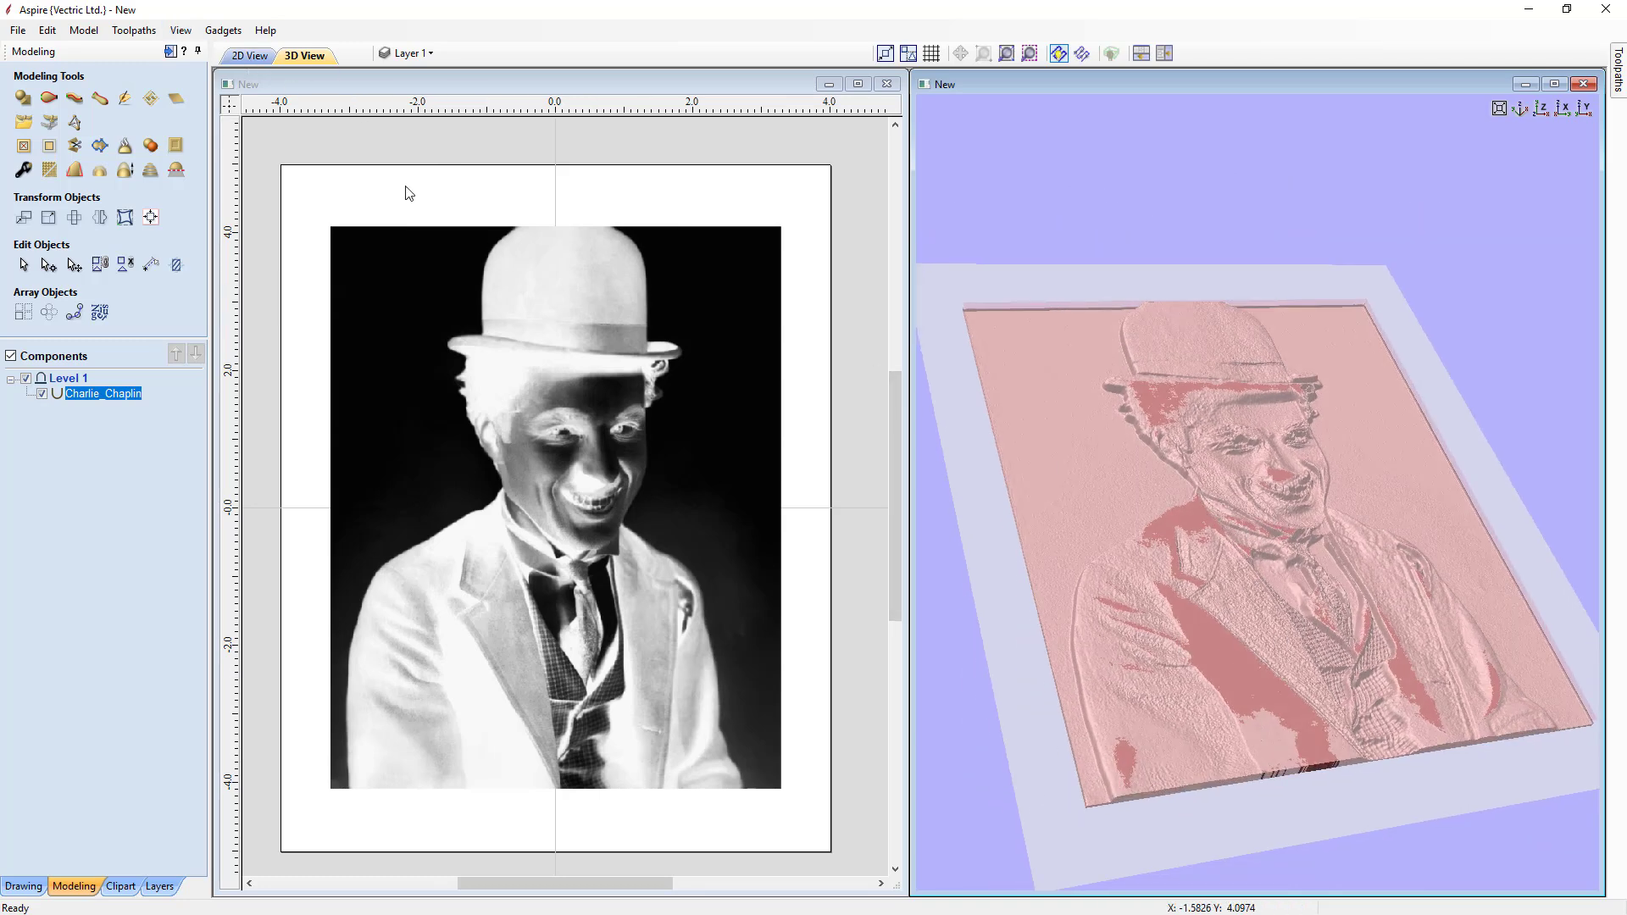
left_click(184, 30)
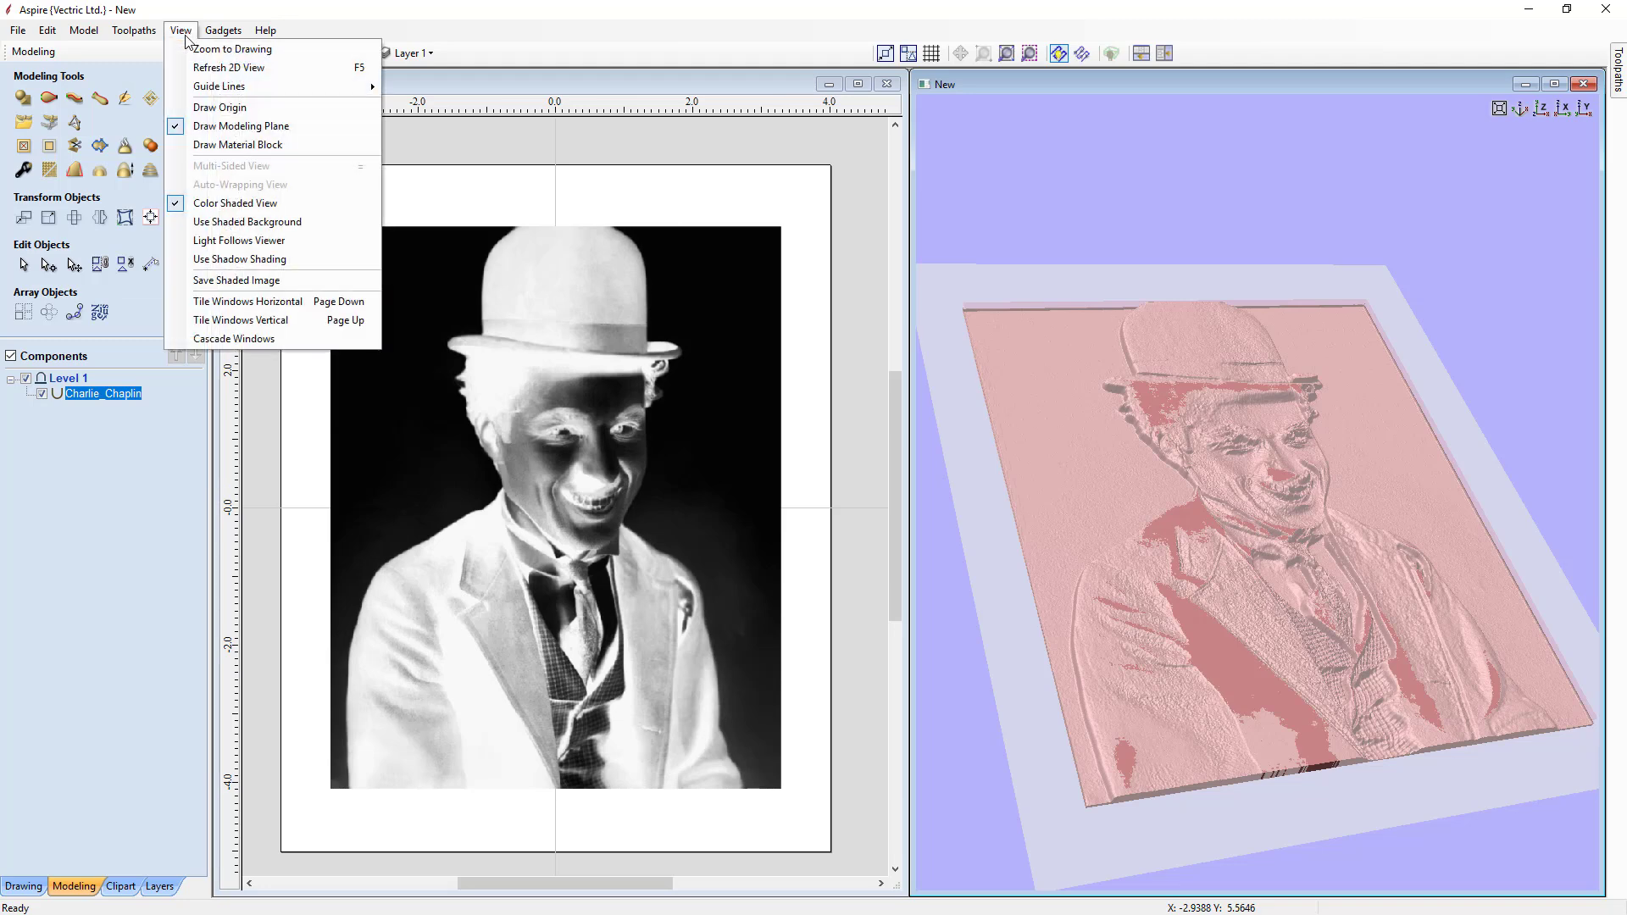
left_click(212, 128)
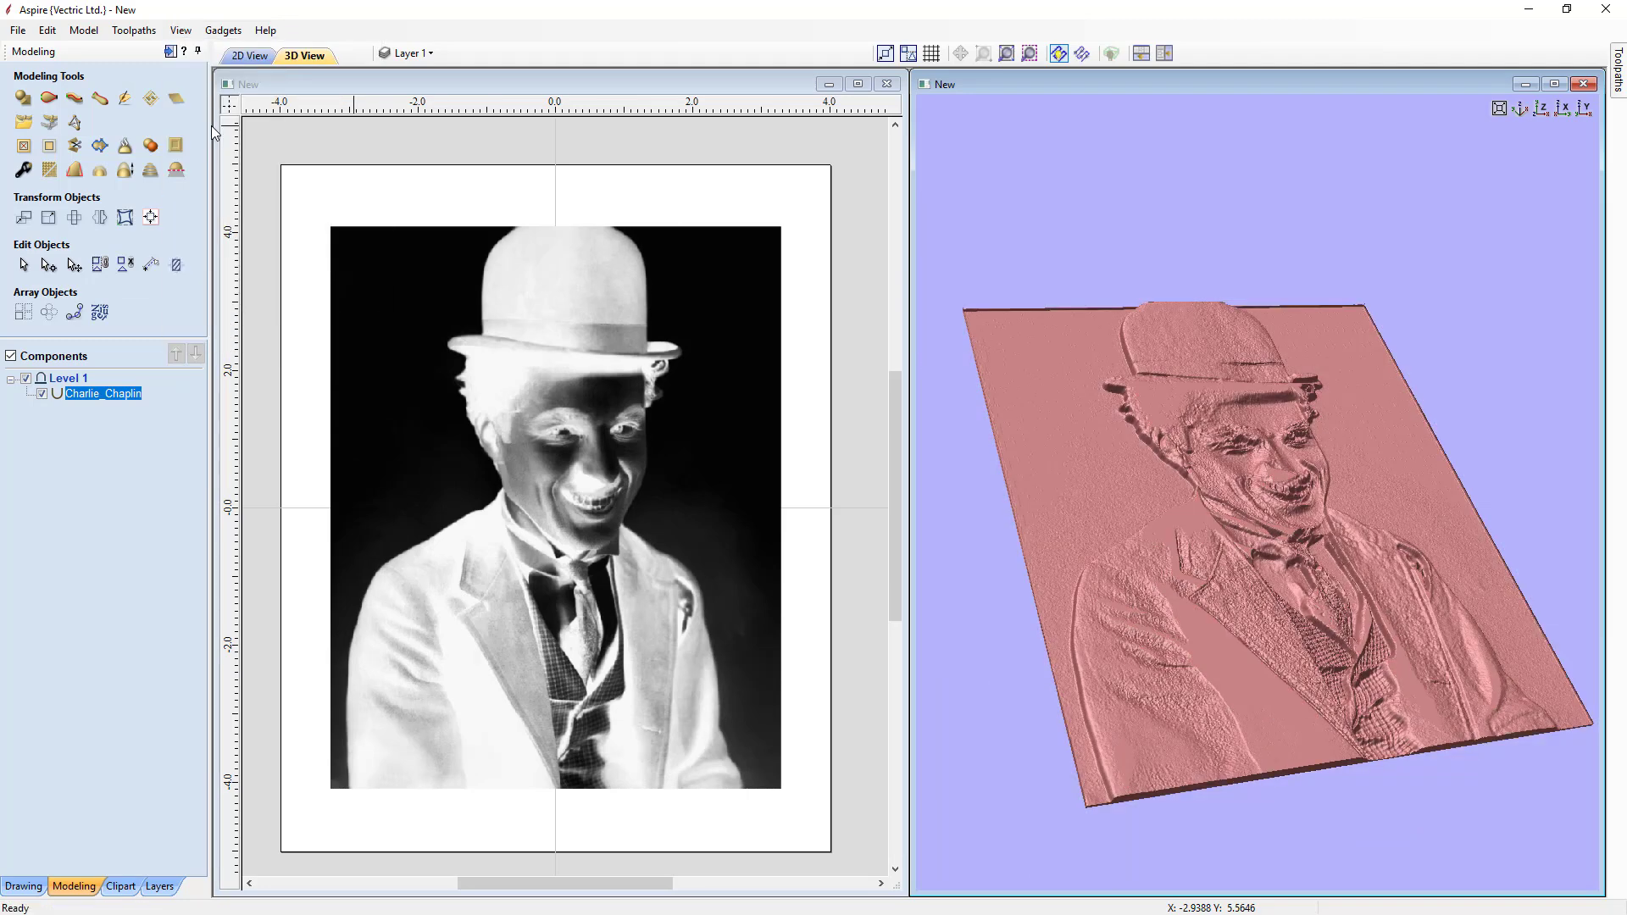
left_click(1543, 110)
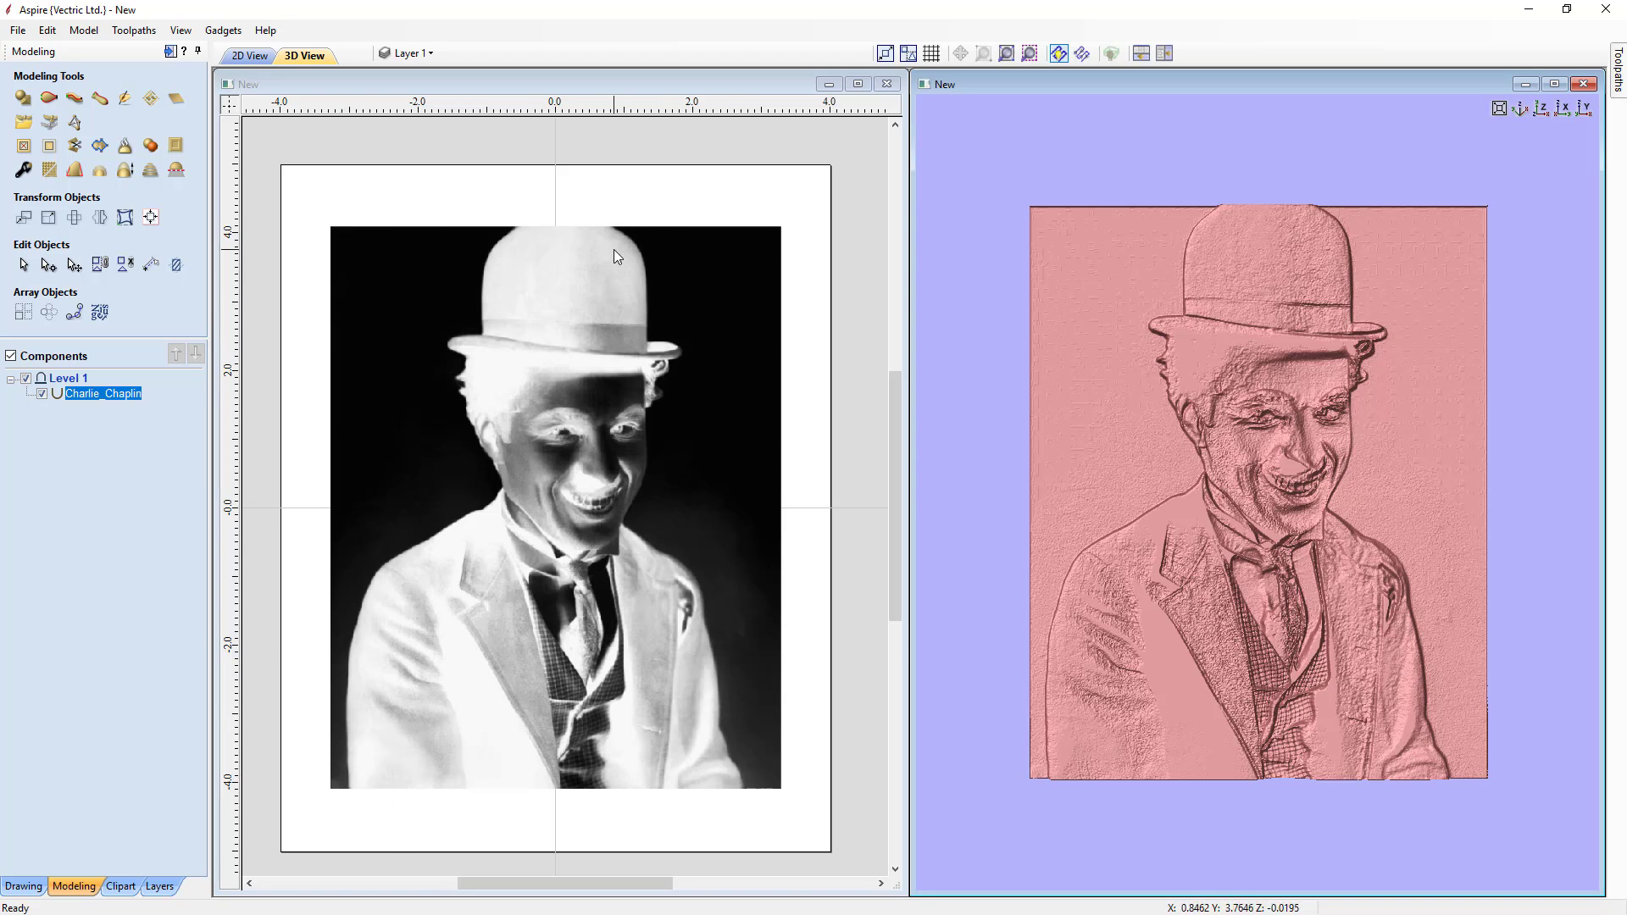
Step: Begin a square-cornered rectangle with its center anchor point at X 0, Y 0
left_click(23, 885)
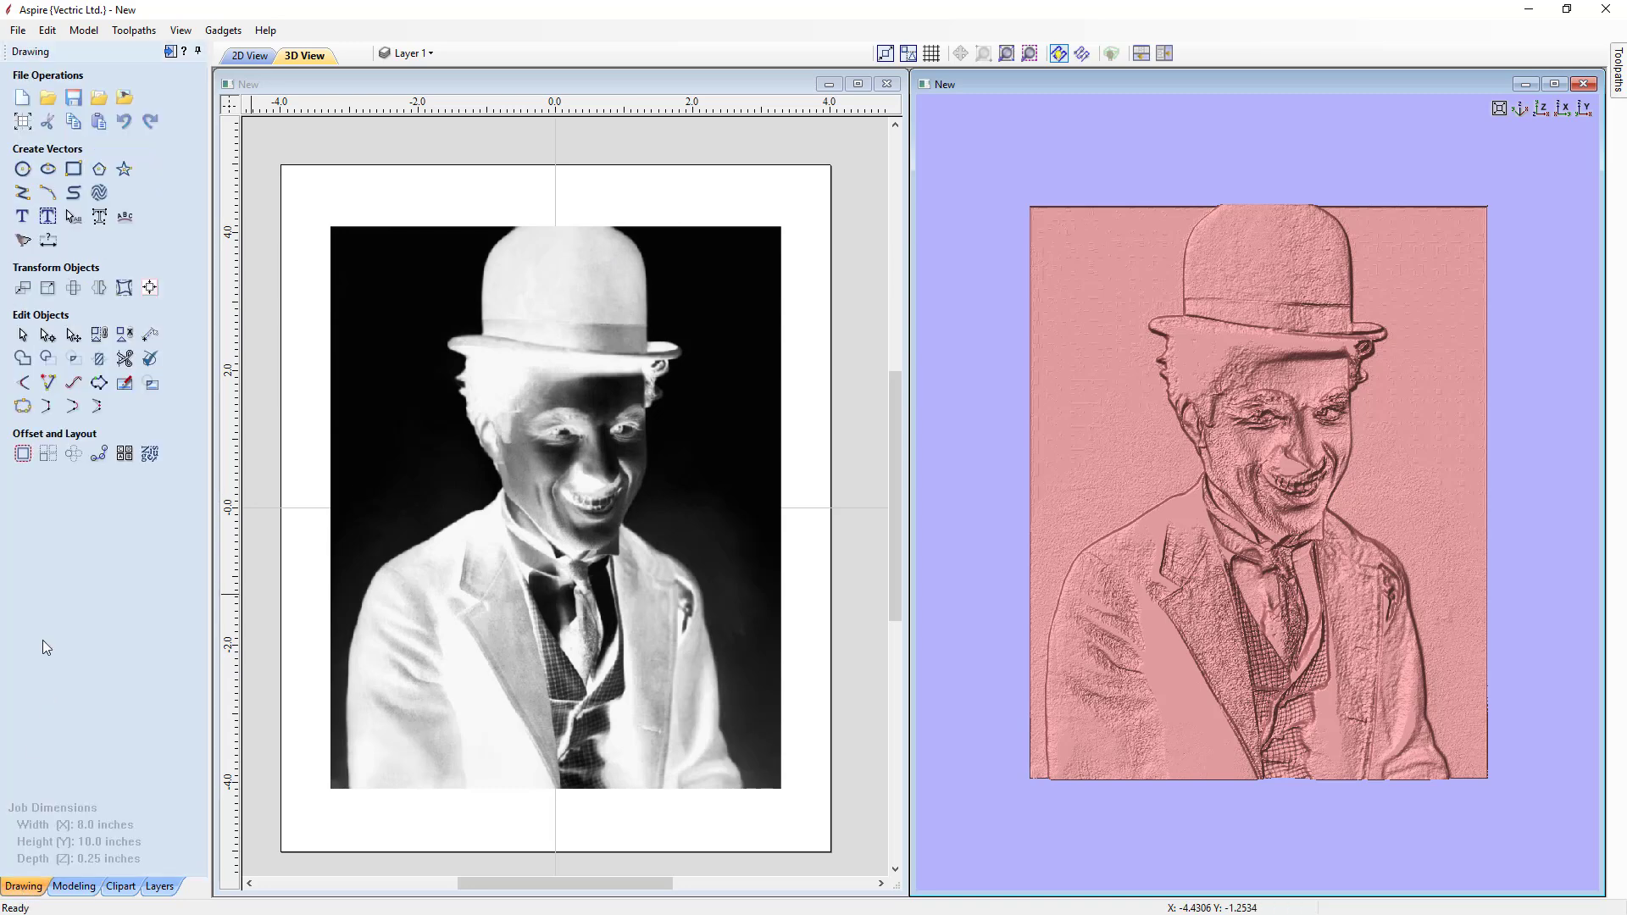
left_click(73, 169)
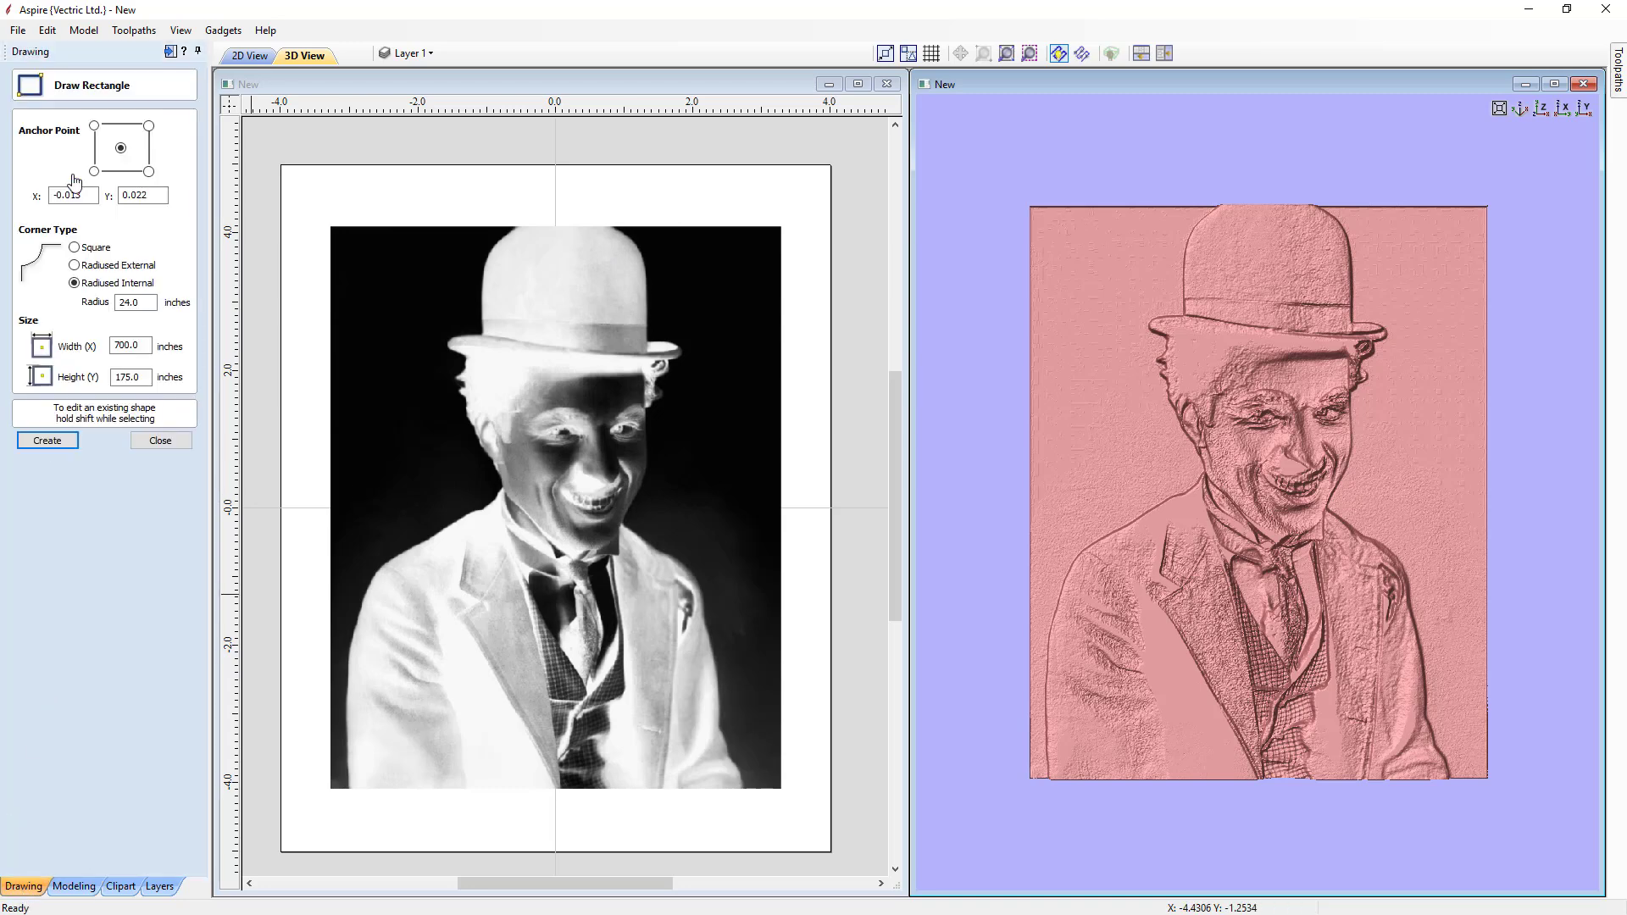
left_click_drag(82, 198, 23, 201)
type("0")
key("Tab")
type("0")
left_click(74, 249)
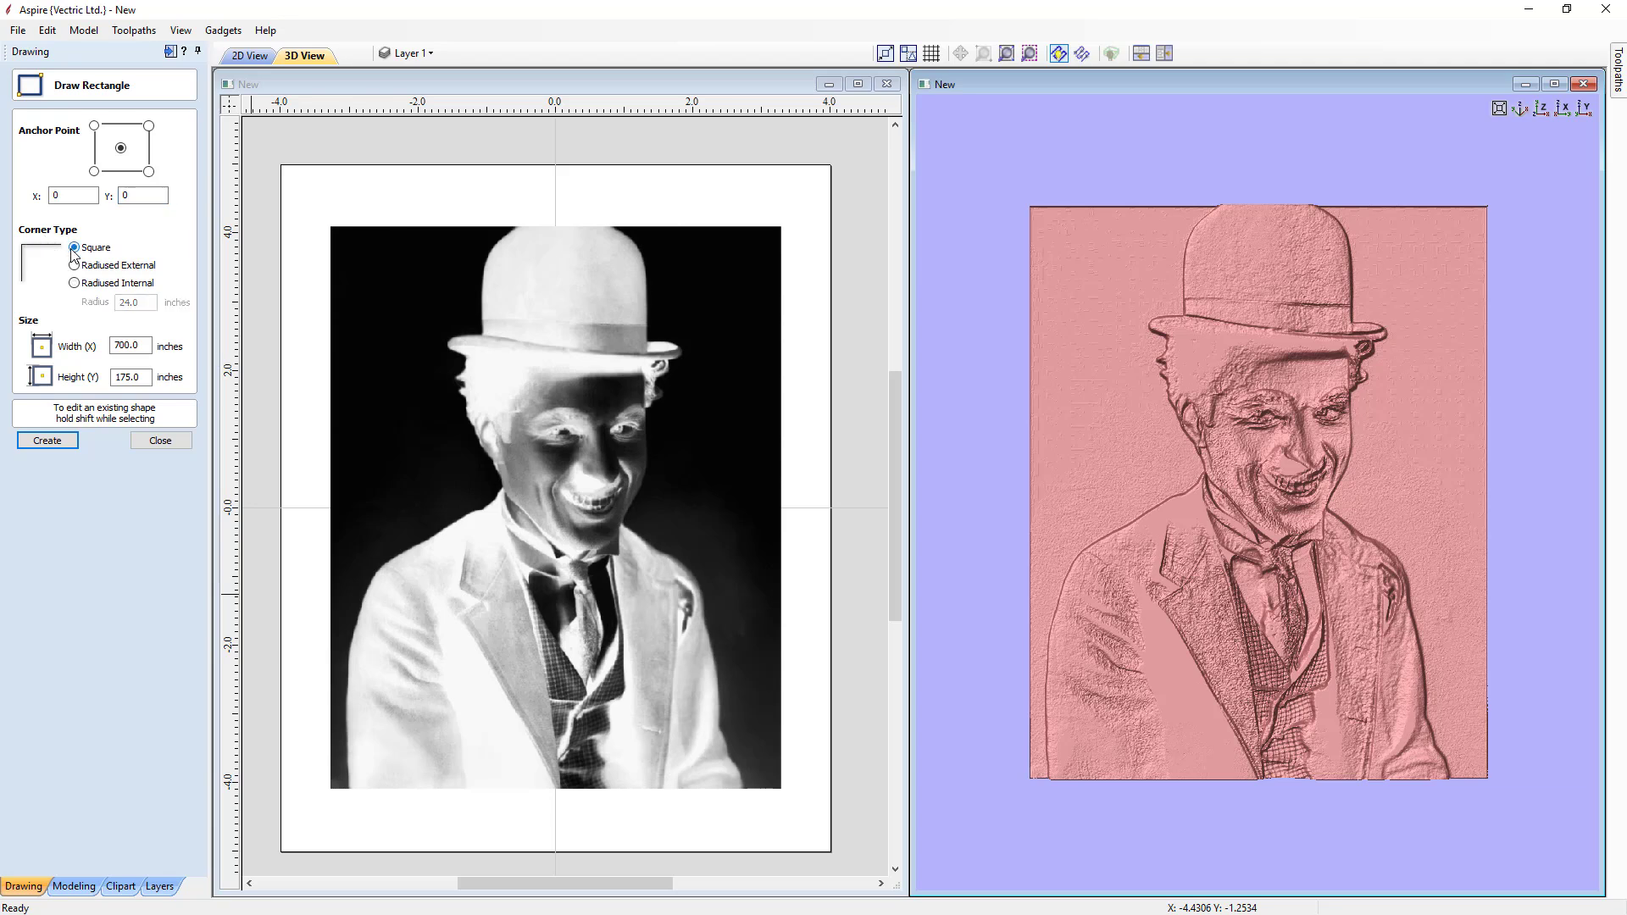
Step: Set the rectangle's width to 6 inches and height to 8 inches and create it over the component
left_click(140, 345)
left_click_drag(141, 346, 101, 354)
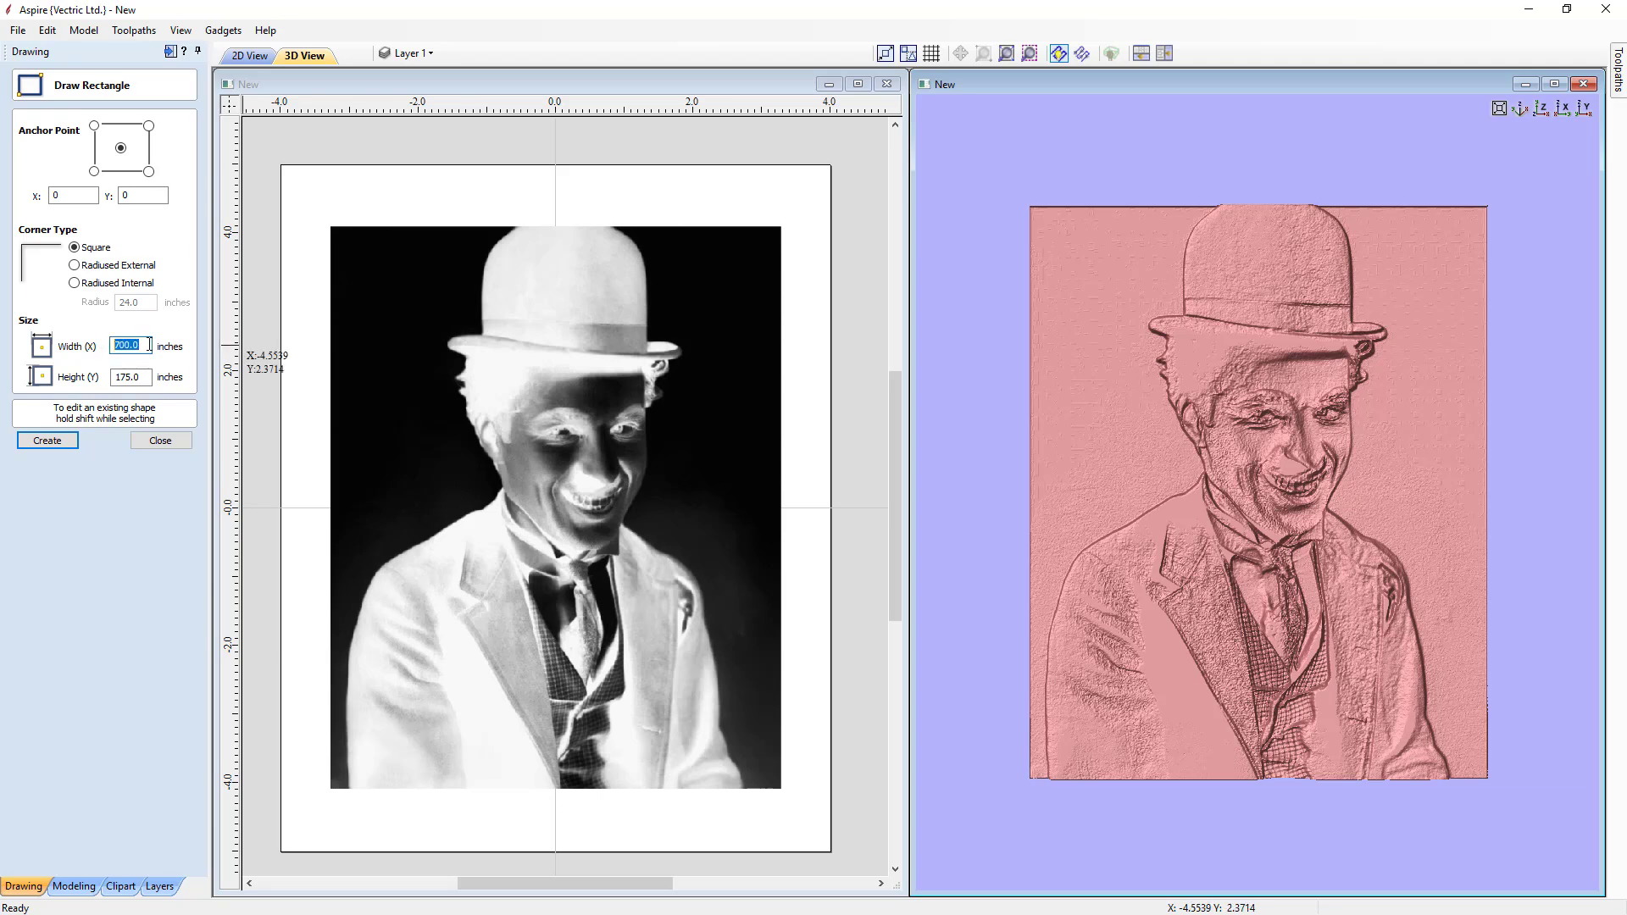
type("6")
left_click_drag(146, 378, 116, 382)
type("8")
left_click(49, 446)
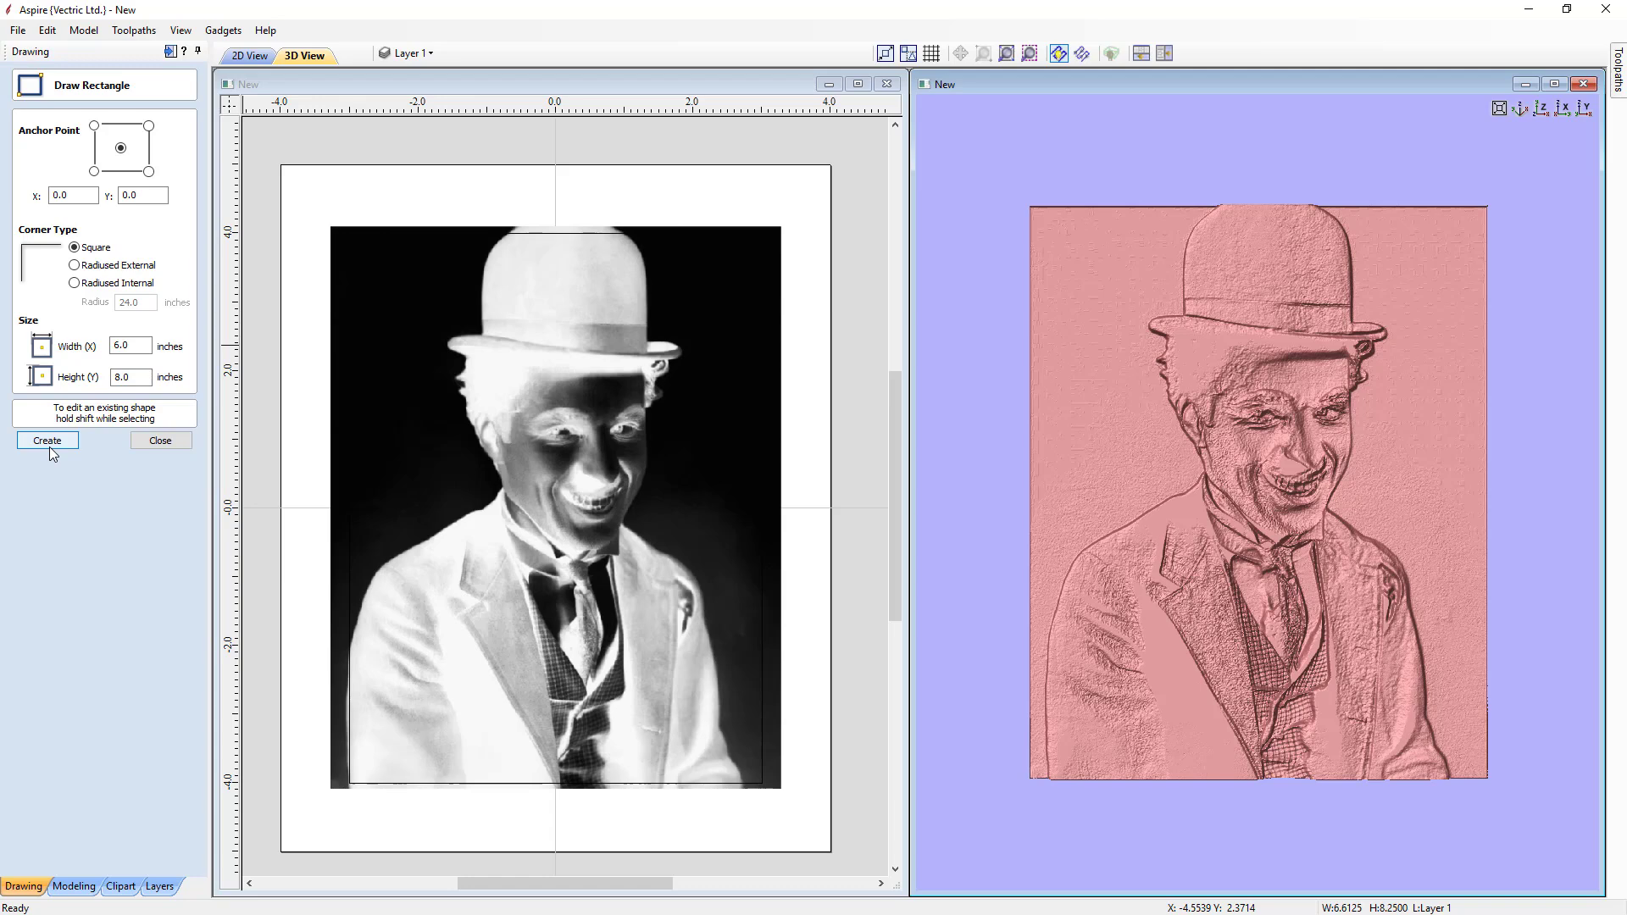
left_click(173, 441)
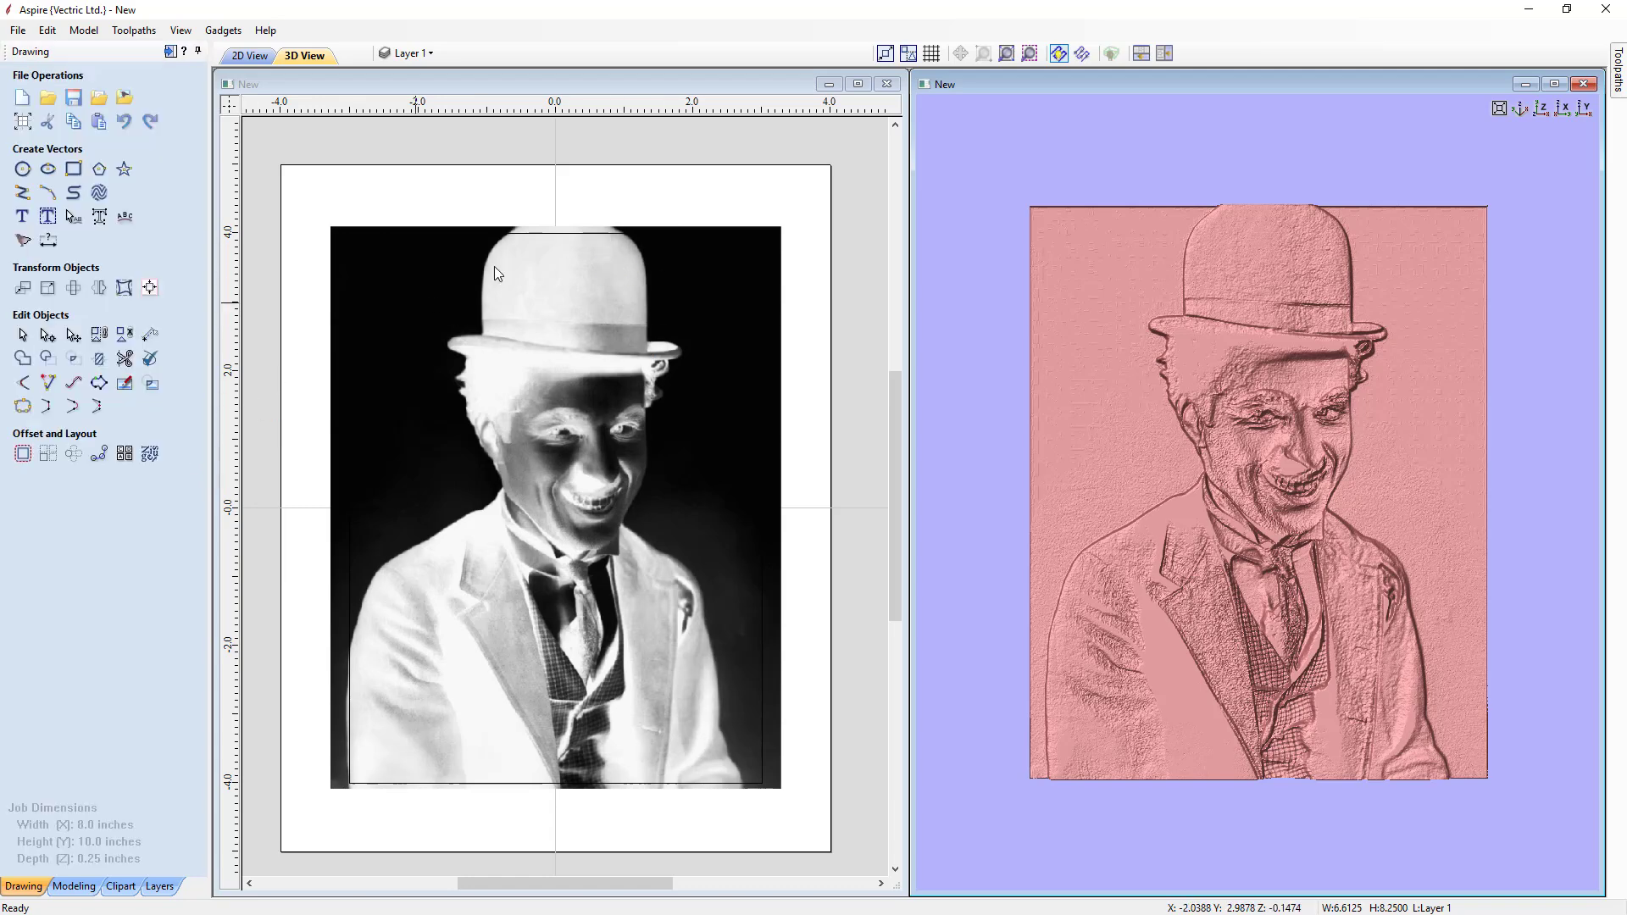
Step: Select the new rectangle vector and switch to the toolpath operations with the 2D and 3D views retiled side by side
left_click(531, 234)
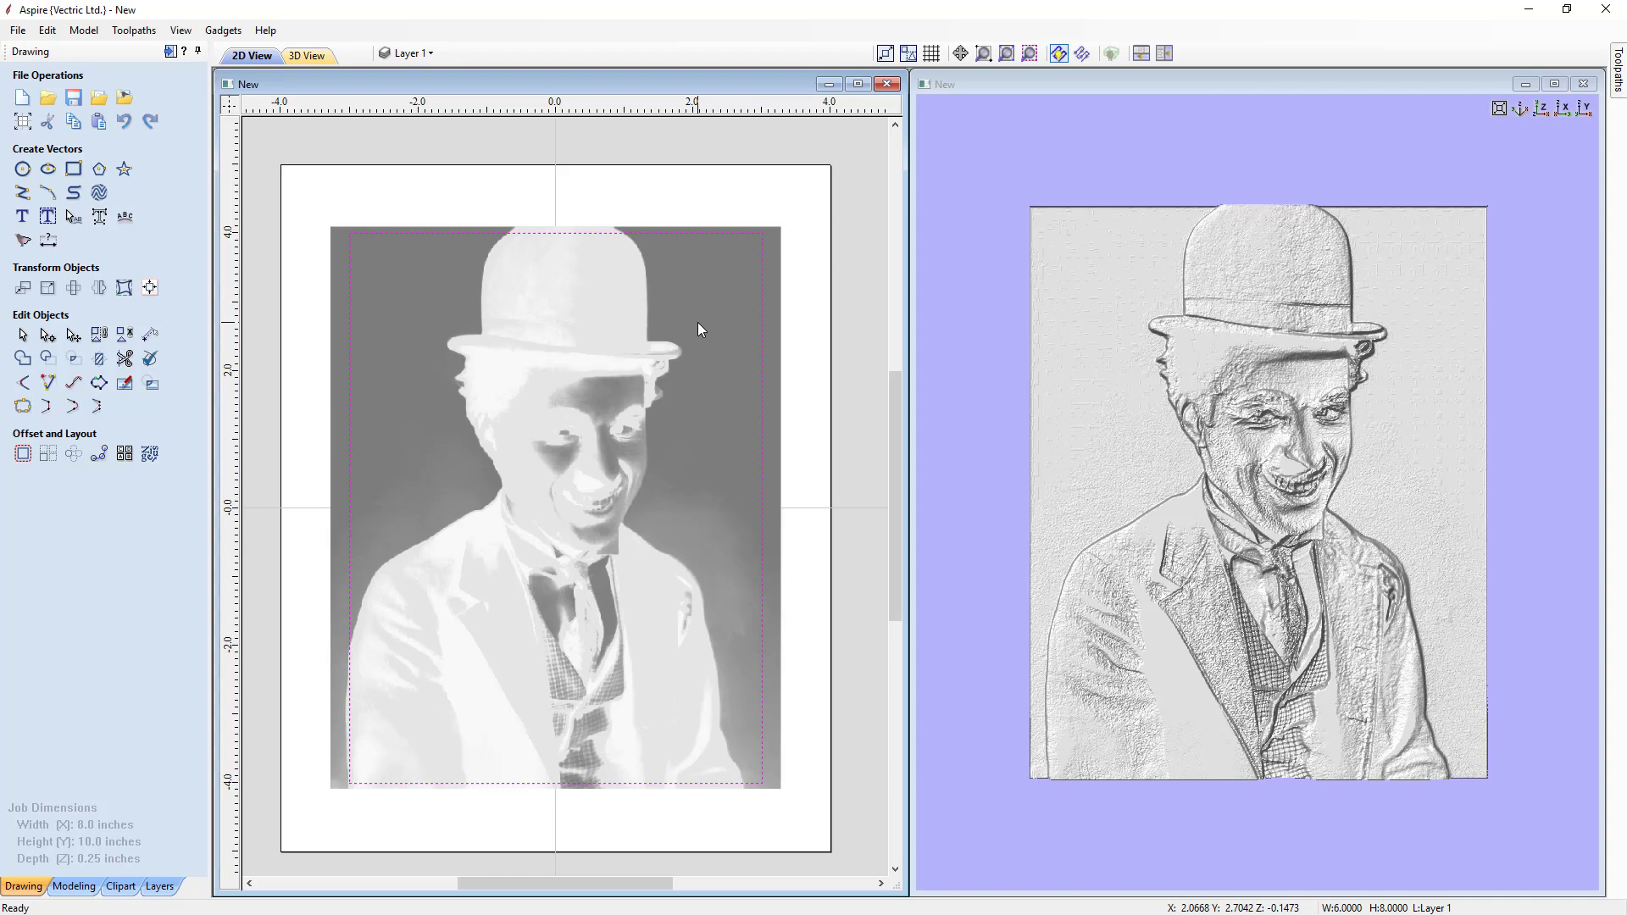
left_click(170, 53)
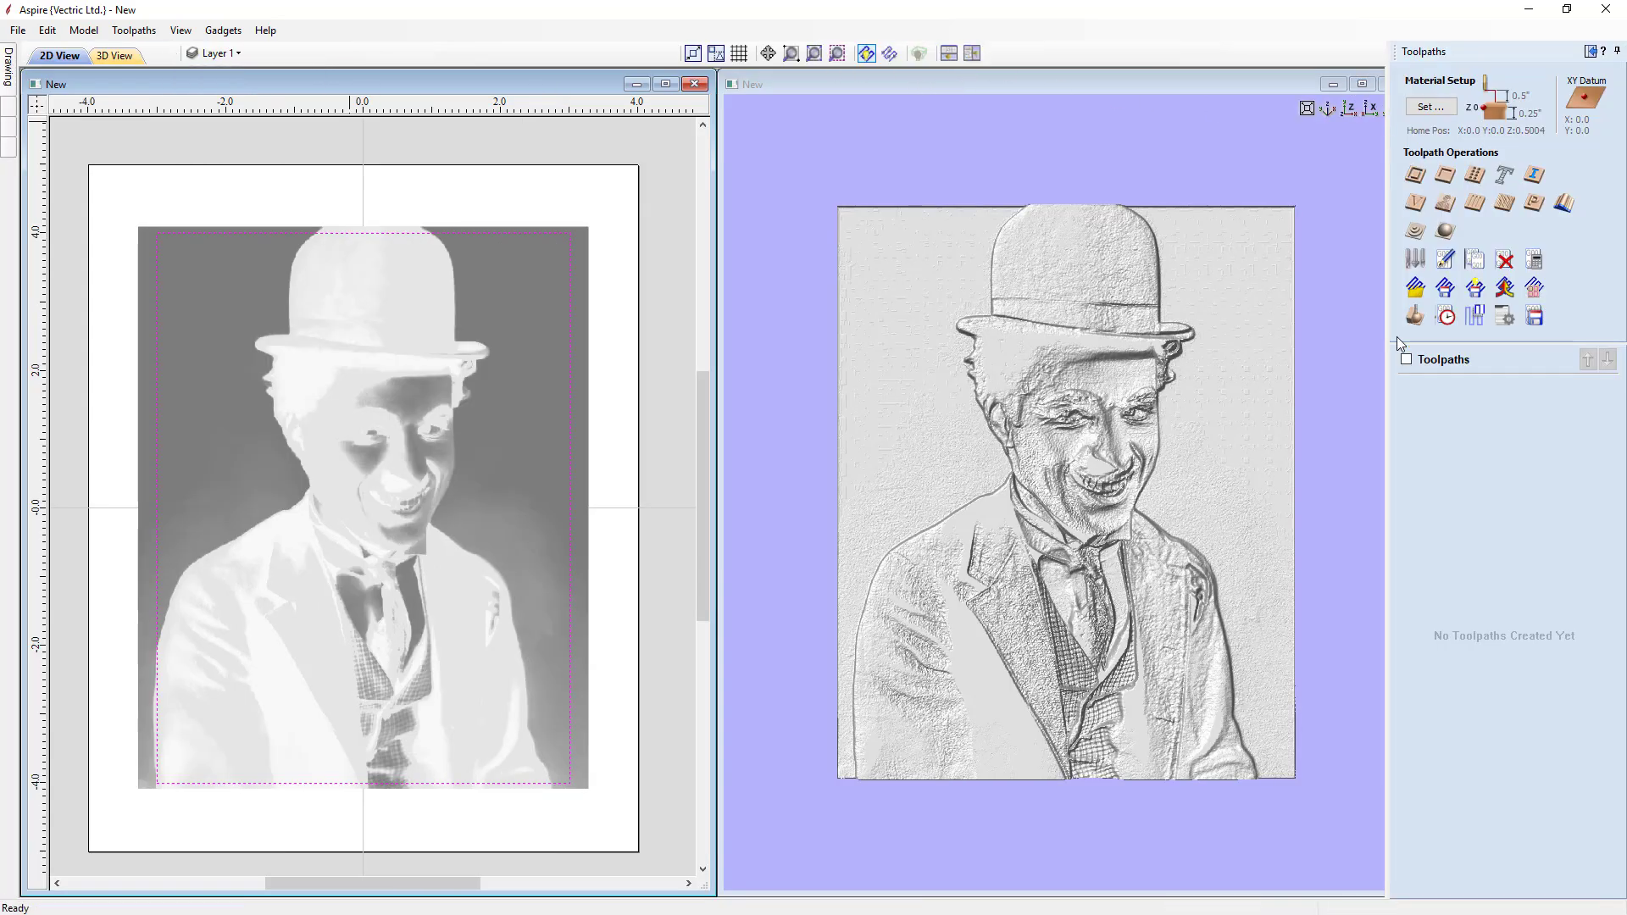
left_click(975, 54)
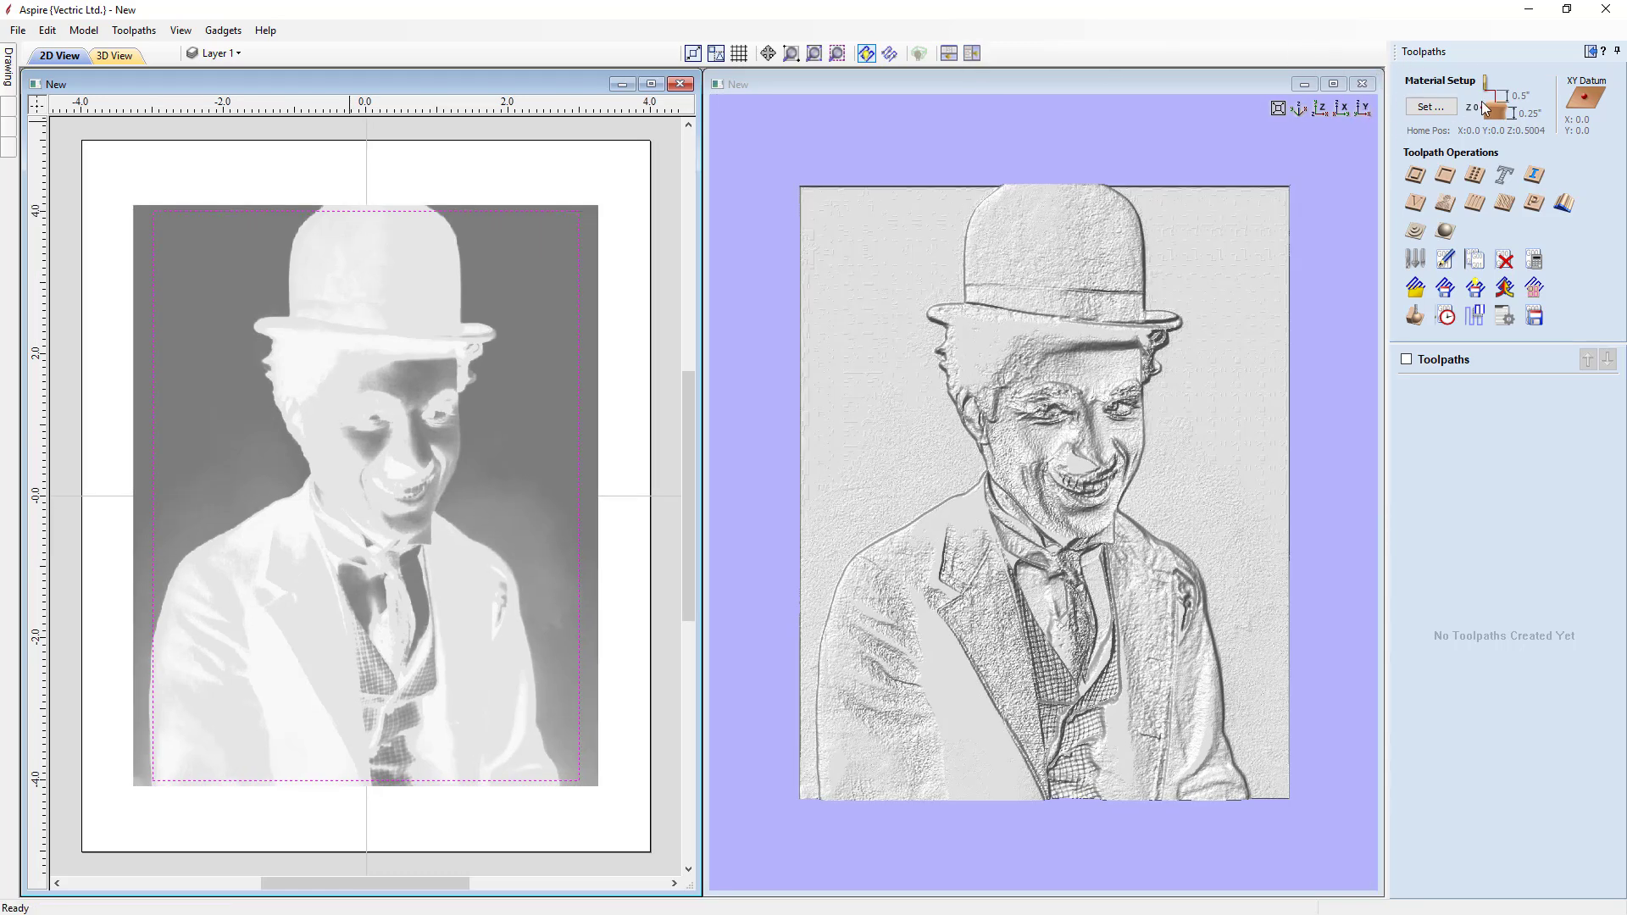
Step: In the material setup, move the XY datum to the lower-left corner and set the gap below the model to 0.04 inches
left_click(1439, 108)
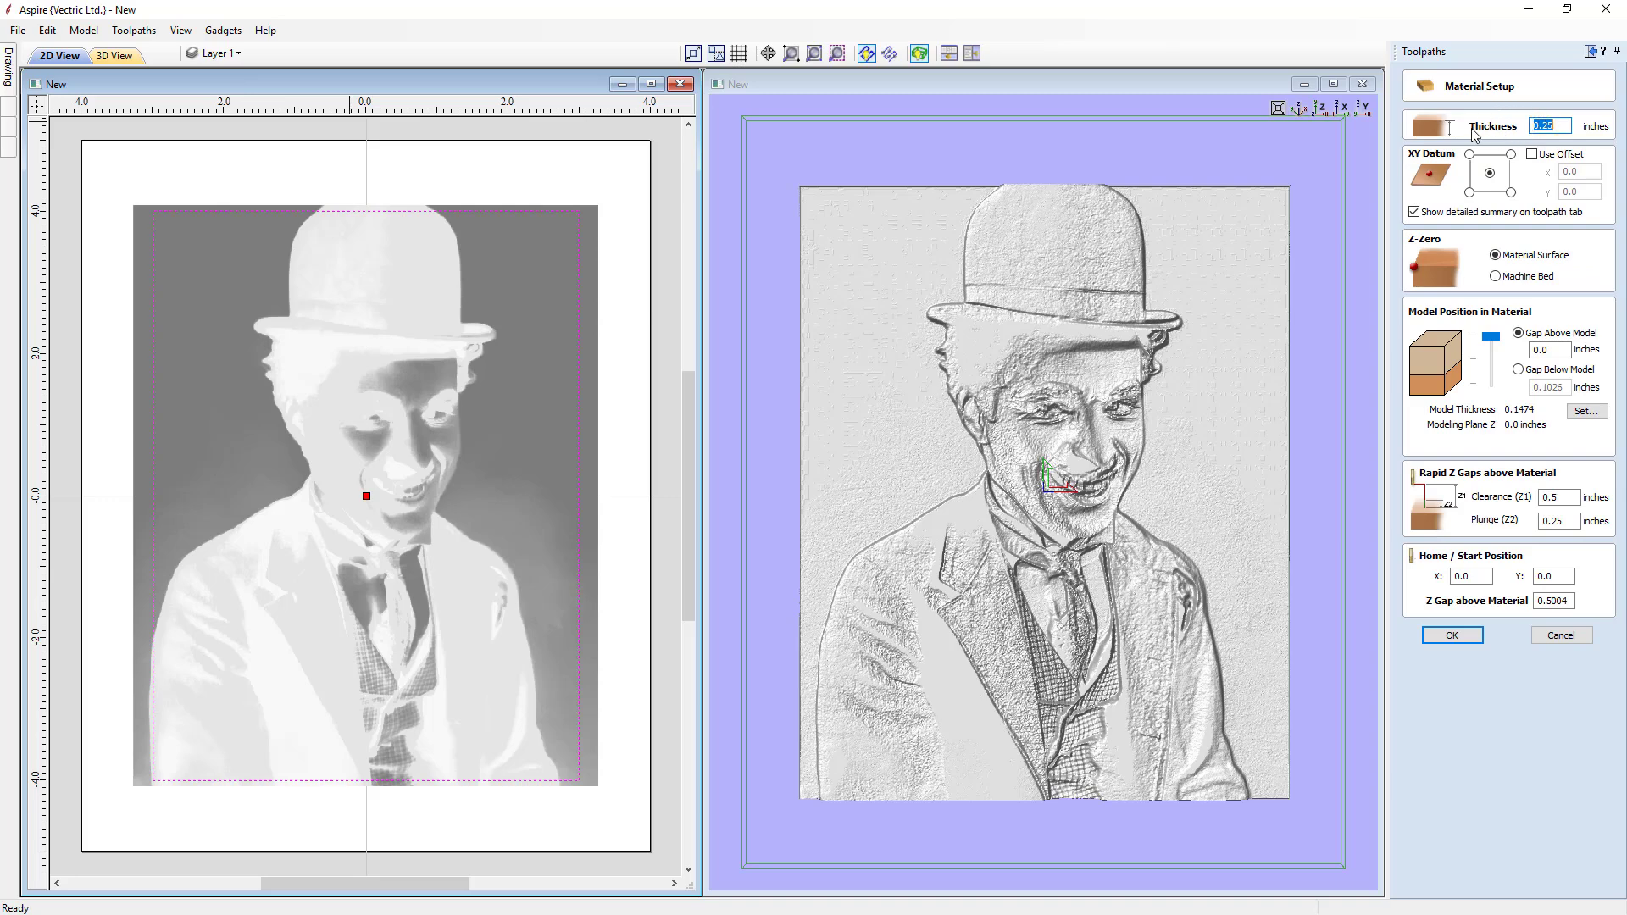
left_click(1470, 193)
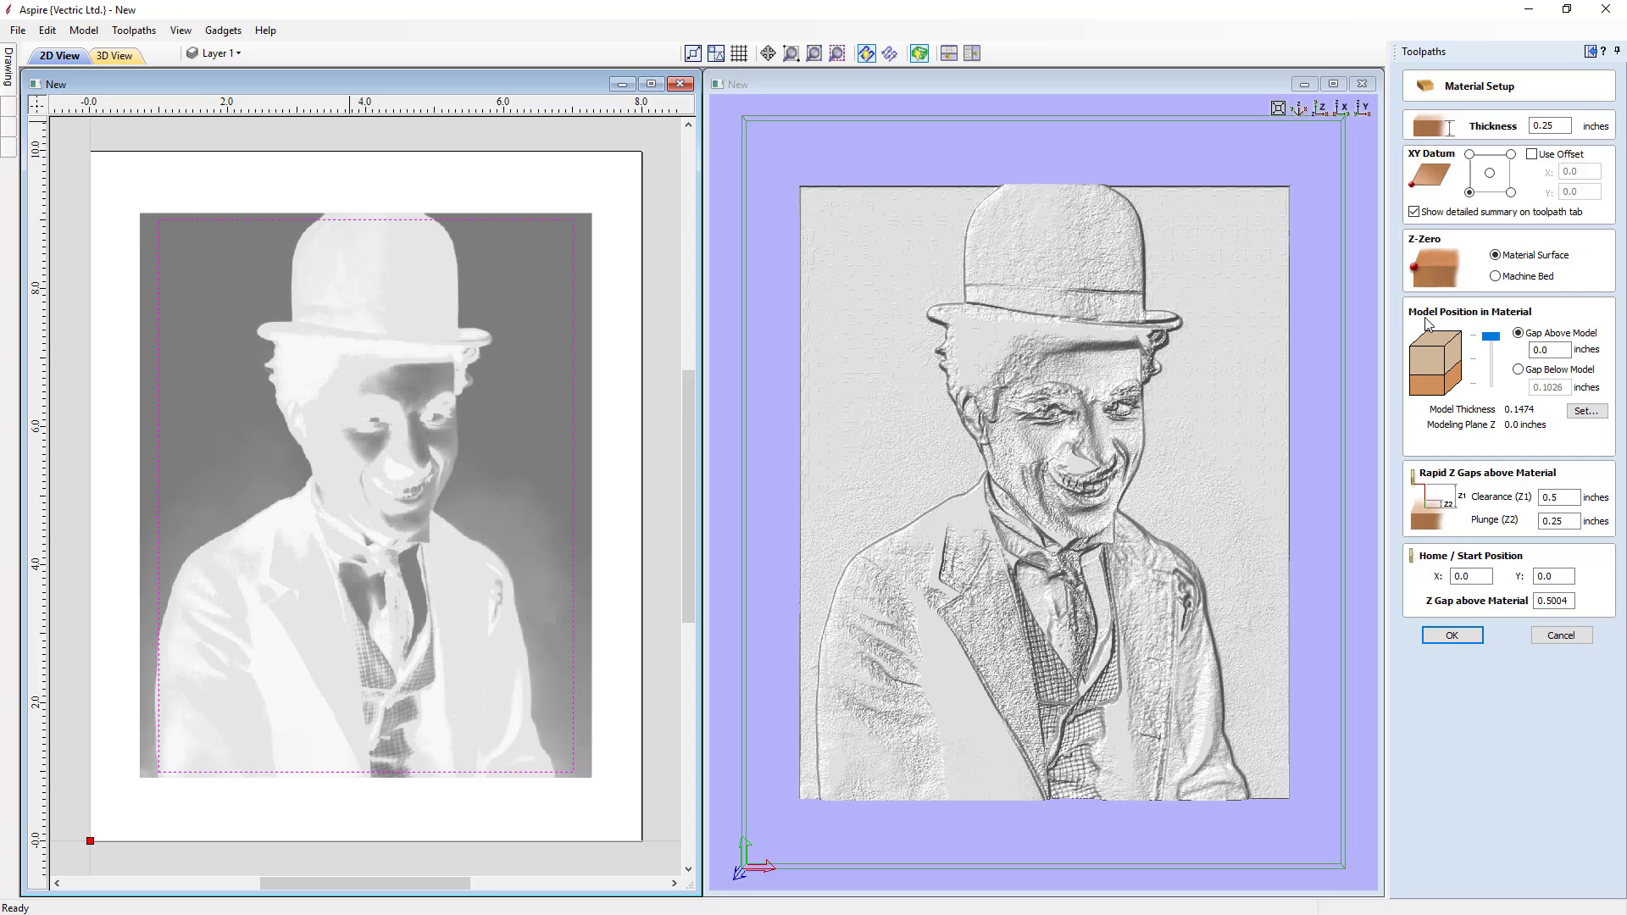
left_click_drag(1491, 337, 1501, 339)
left_click(1518, 370)
left_click_drag(1544, 387, 1568, 387)
type("04")
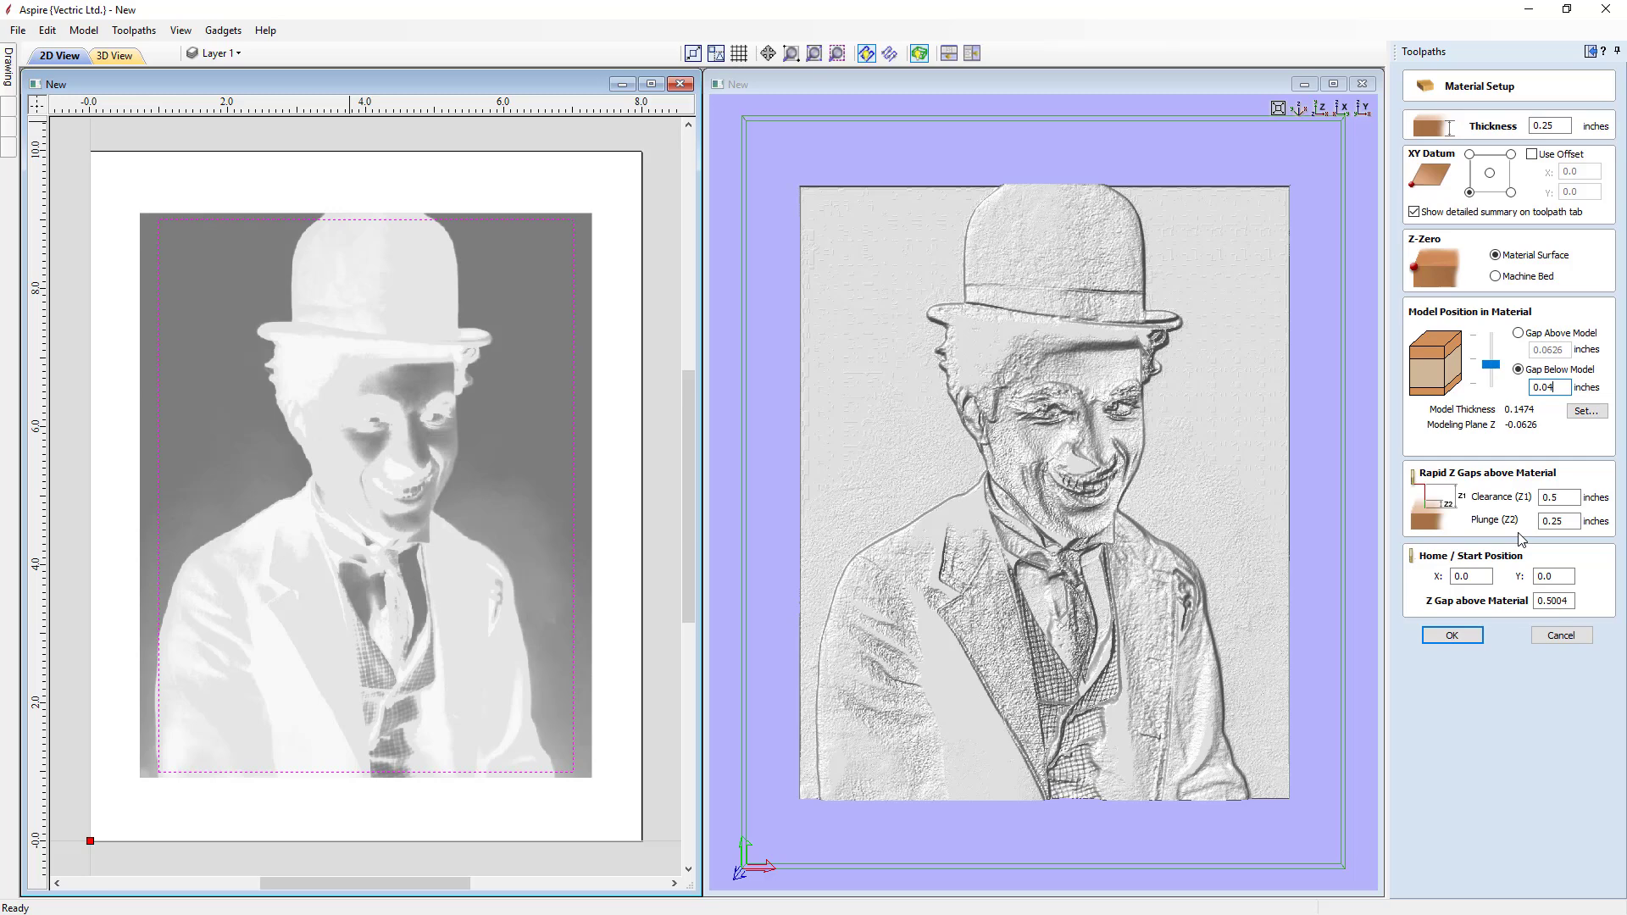
Step: Set the home position's Z gap above material to 0.25 inches and apply the material setup
left_click(1544, 601)
left_click_drag(1544, 600, 1562, 602)
type("25")
key("Delete")
key("Delete")
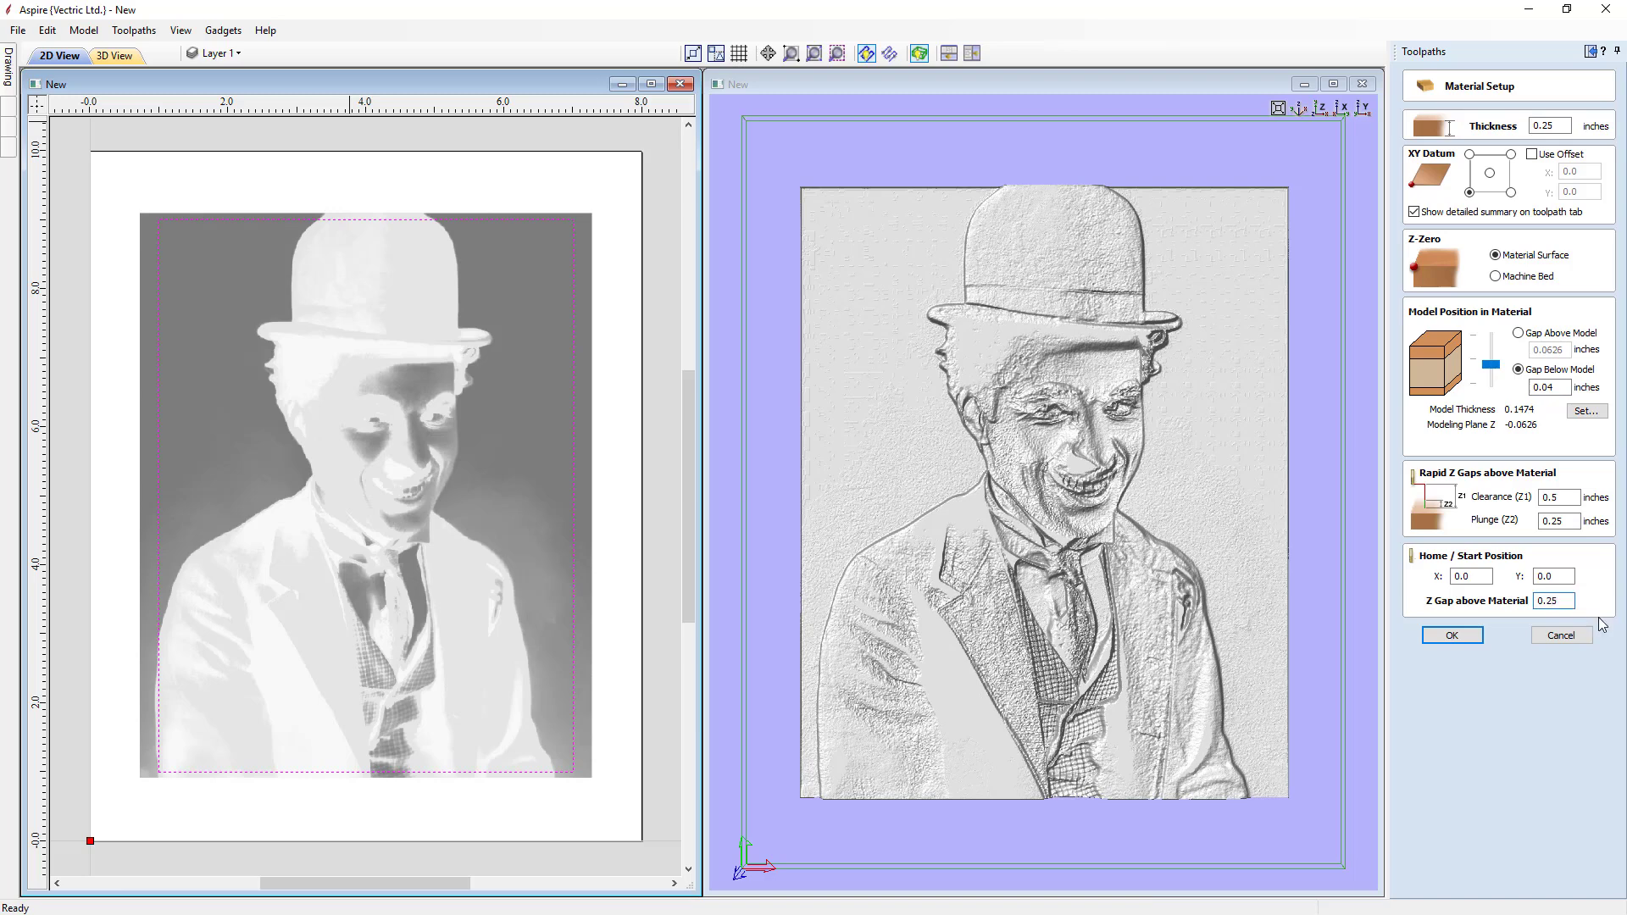
left_click(1461, 635)
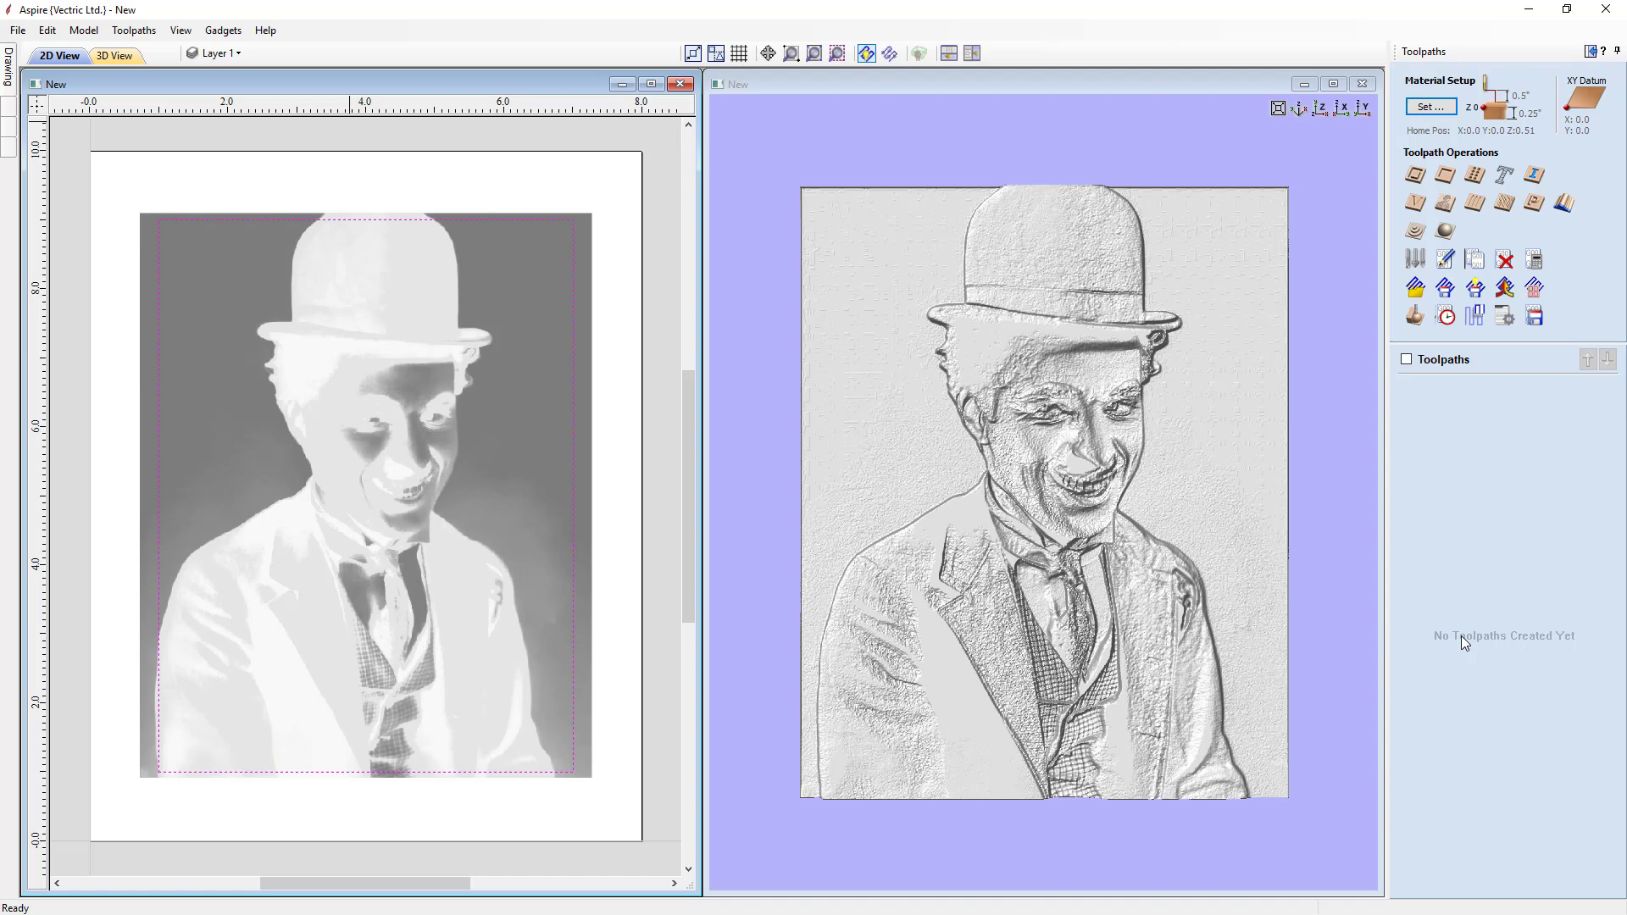
Step: Start a 3D rough machining toolpath and set its 1/8" ball nose tool to a 40% stepover
left_click(1416, 233)
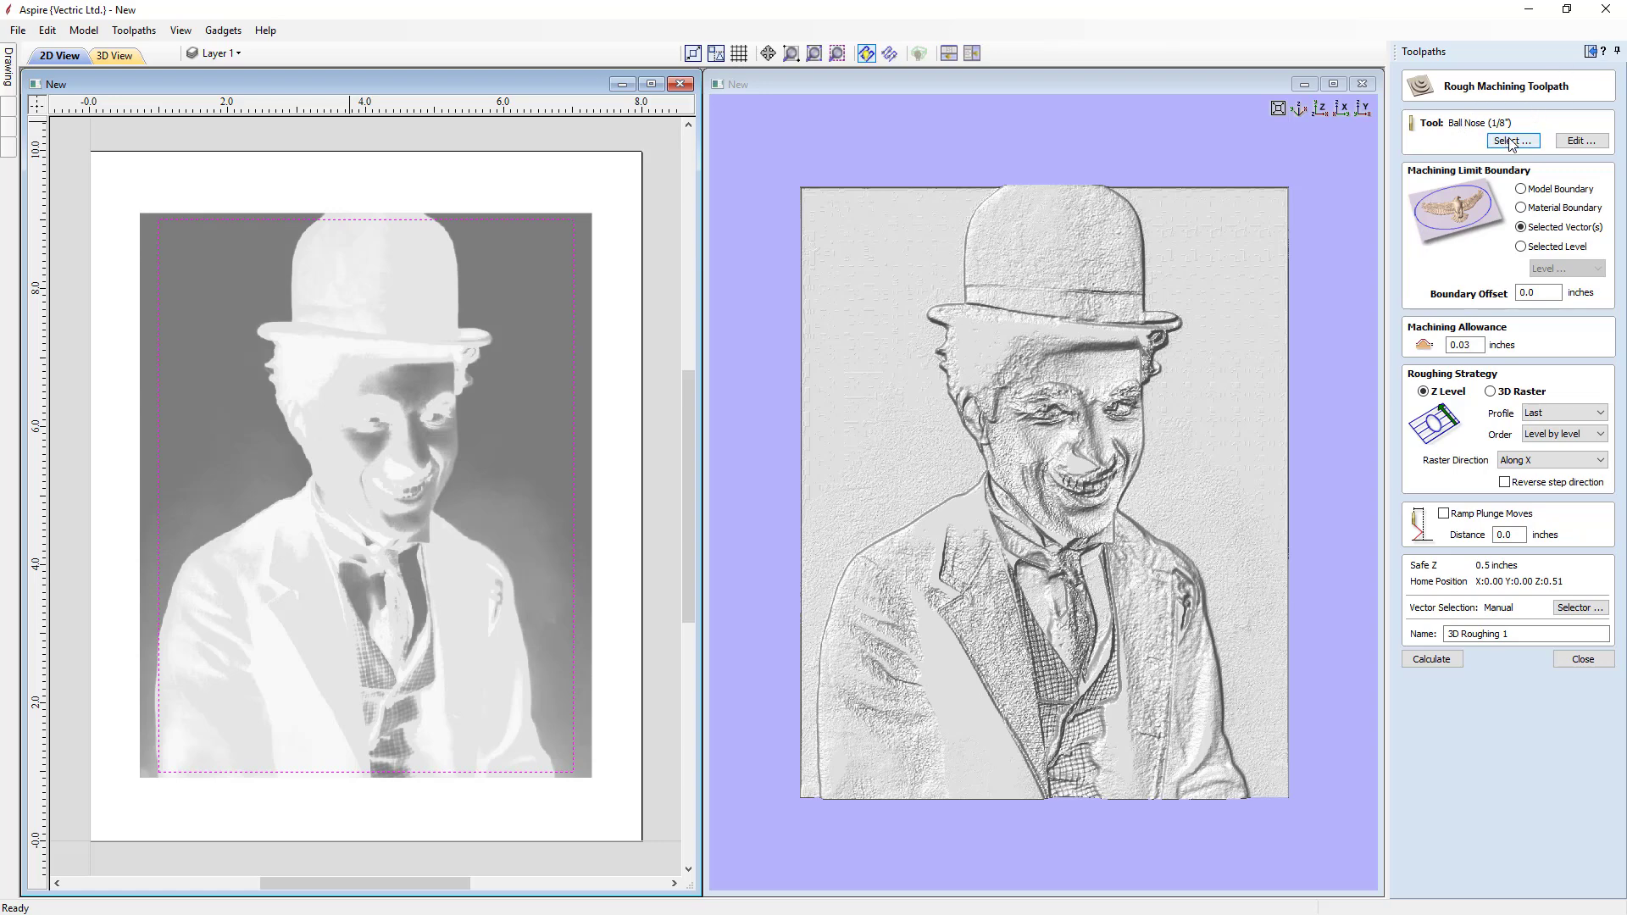
left_click(1575, 144)
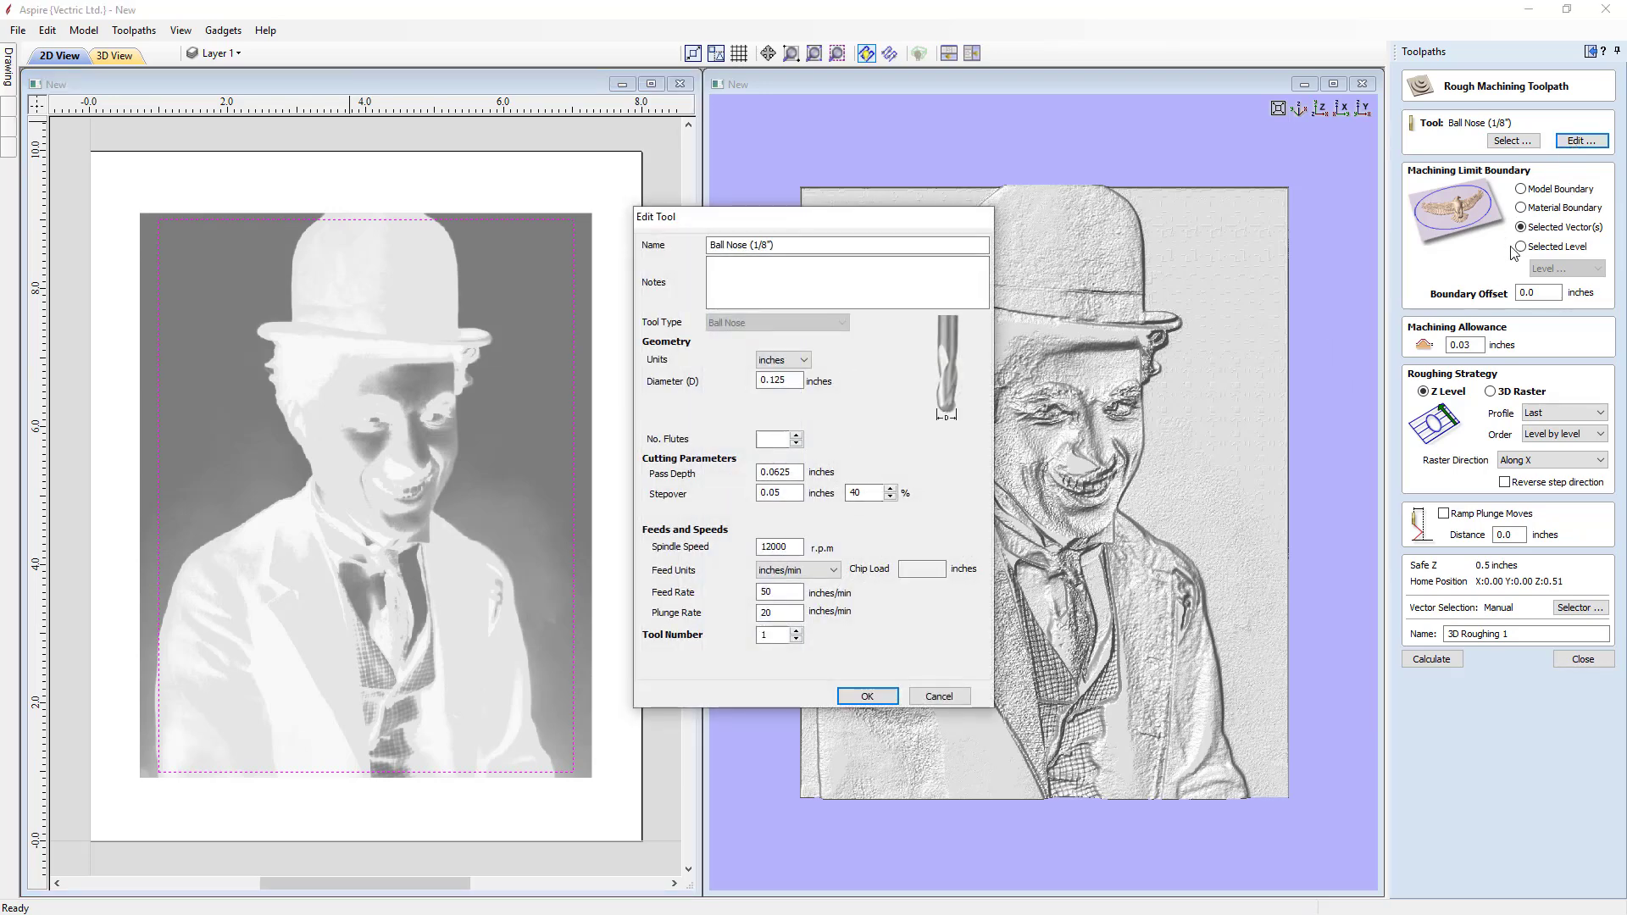
double_click(852, 494)
key("BackSpace")
type("40")
left_click(868, 696)
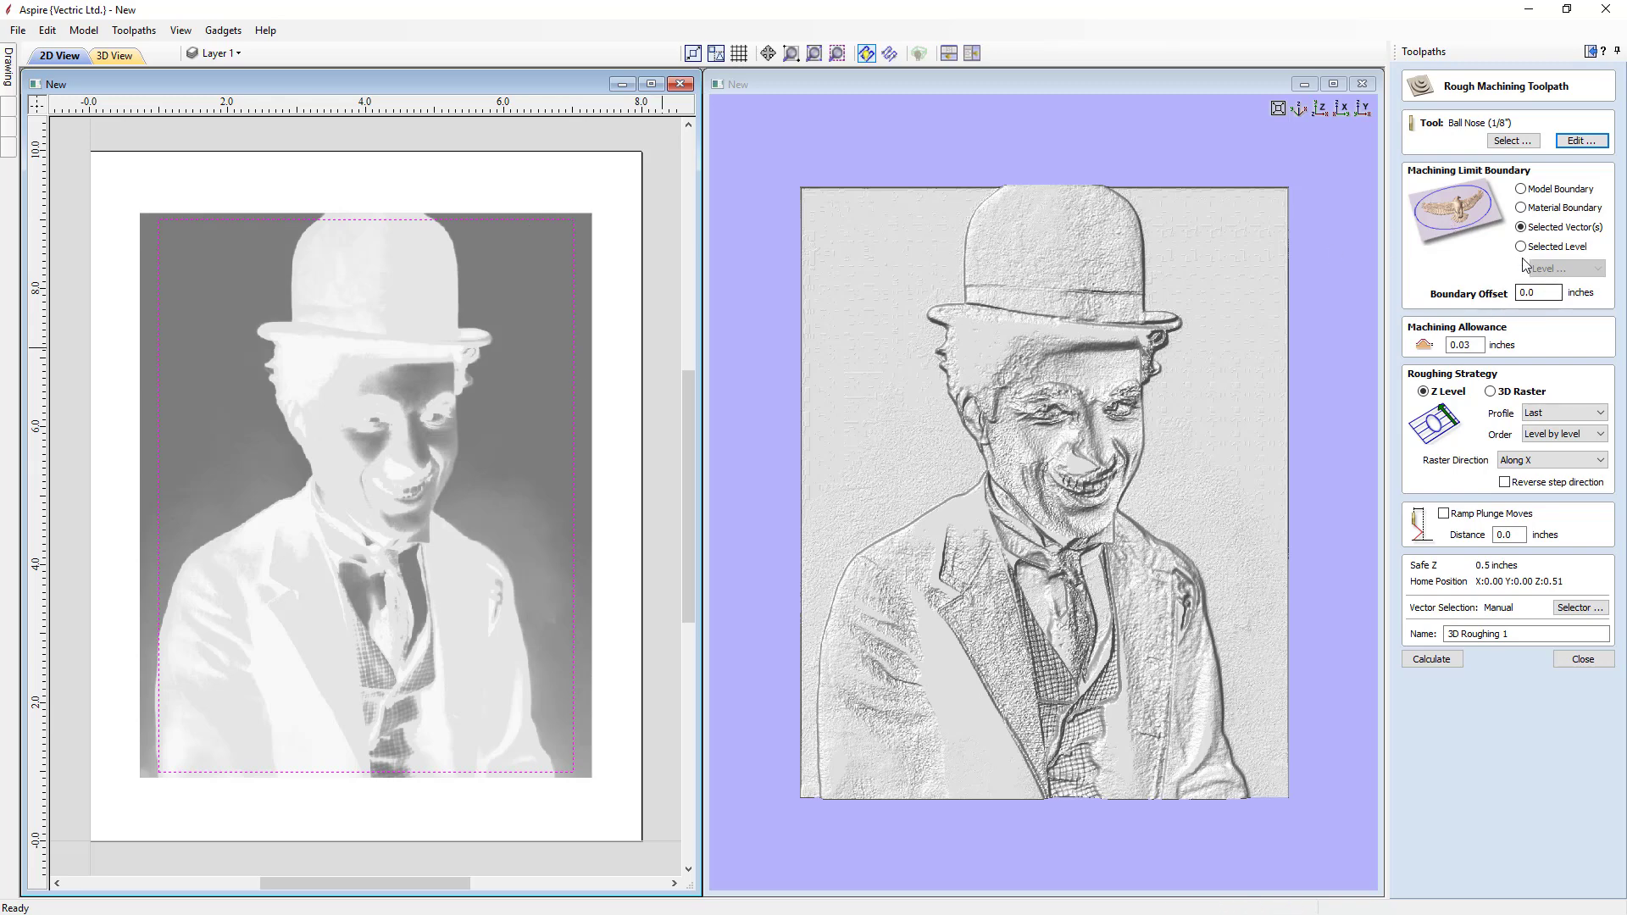
Step: Name the roughing toolpath "3D Roughing - .125BEM" and calculate it, accepting the large machining allowance
left_click(1454, 342)
double_click(1505, 634)
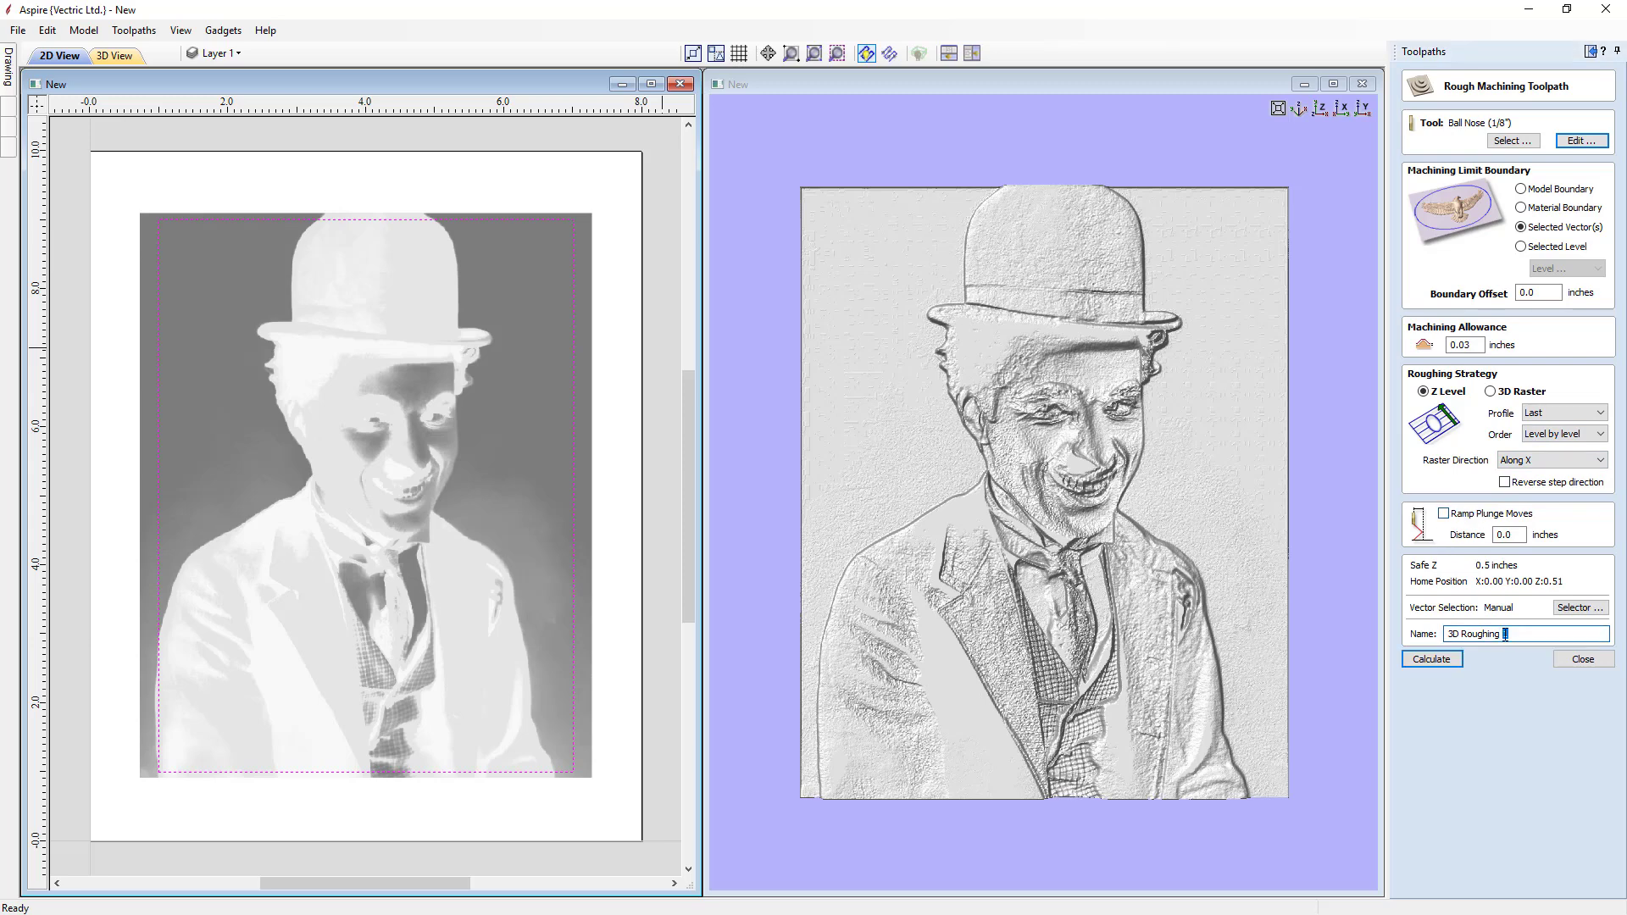
key("BackSpace")
type(".125BEM")
left_click(1437, 661)
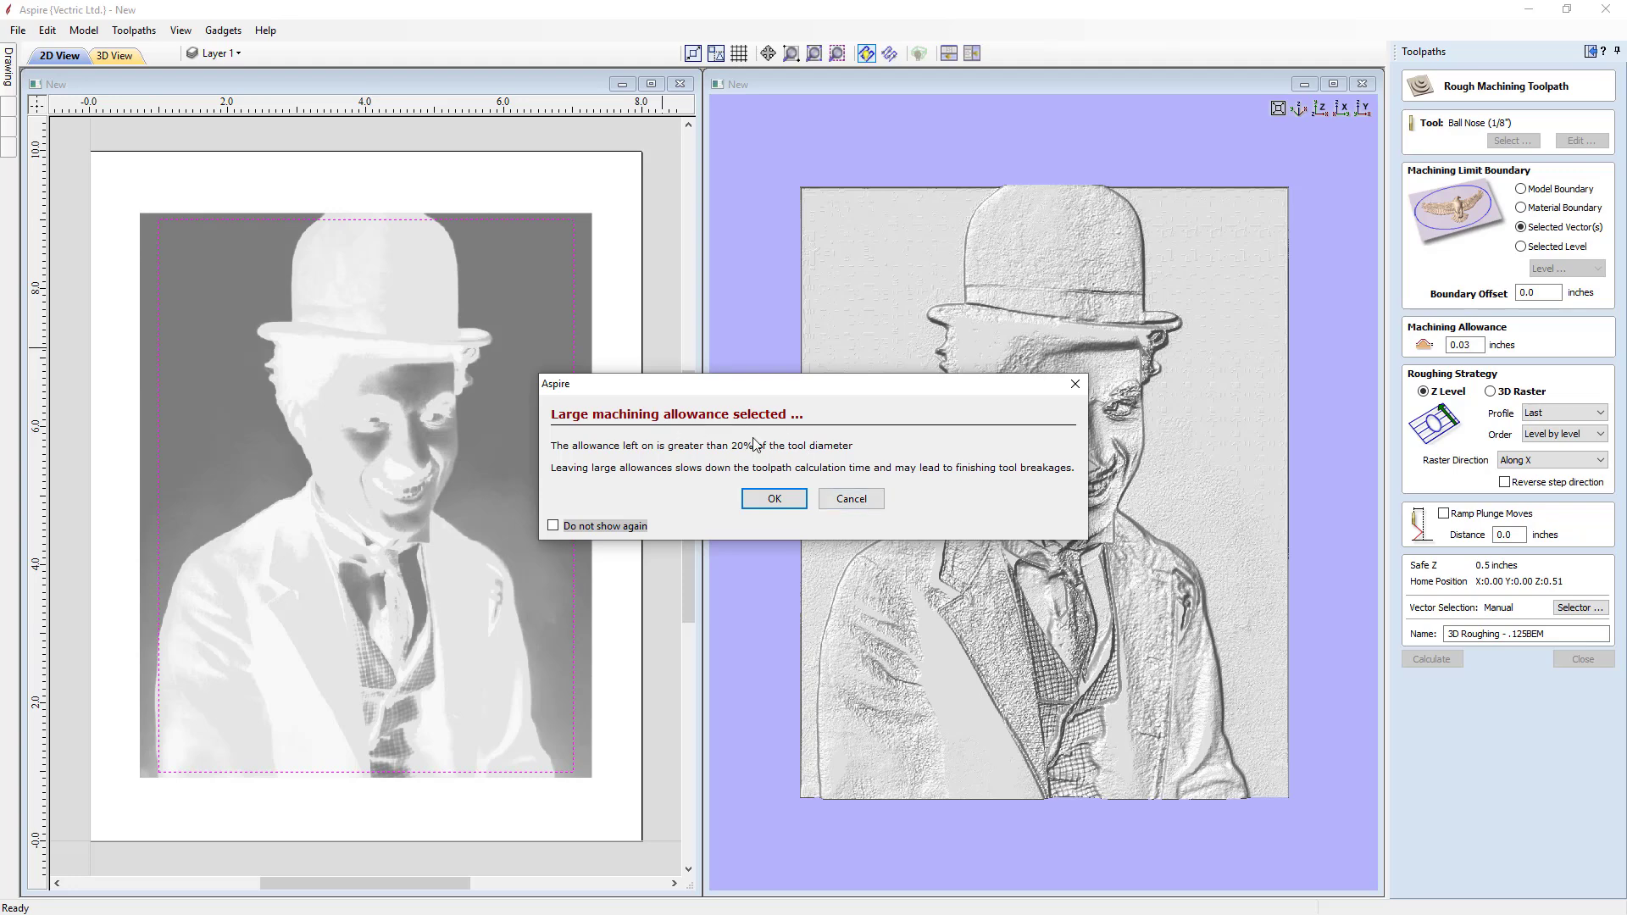
left_click(773, 501)
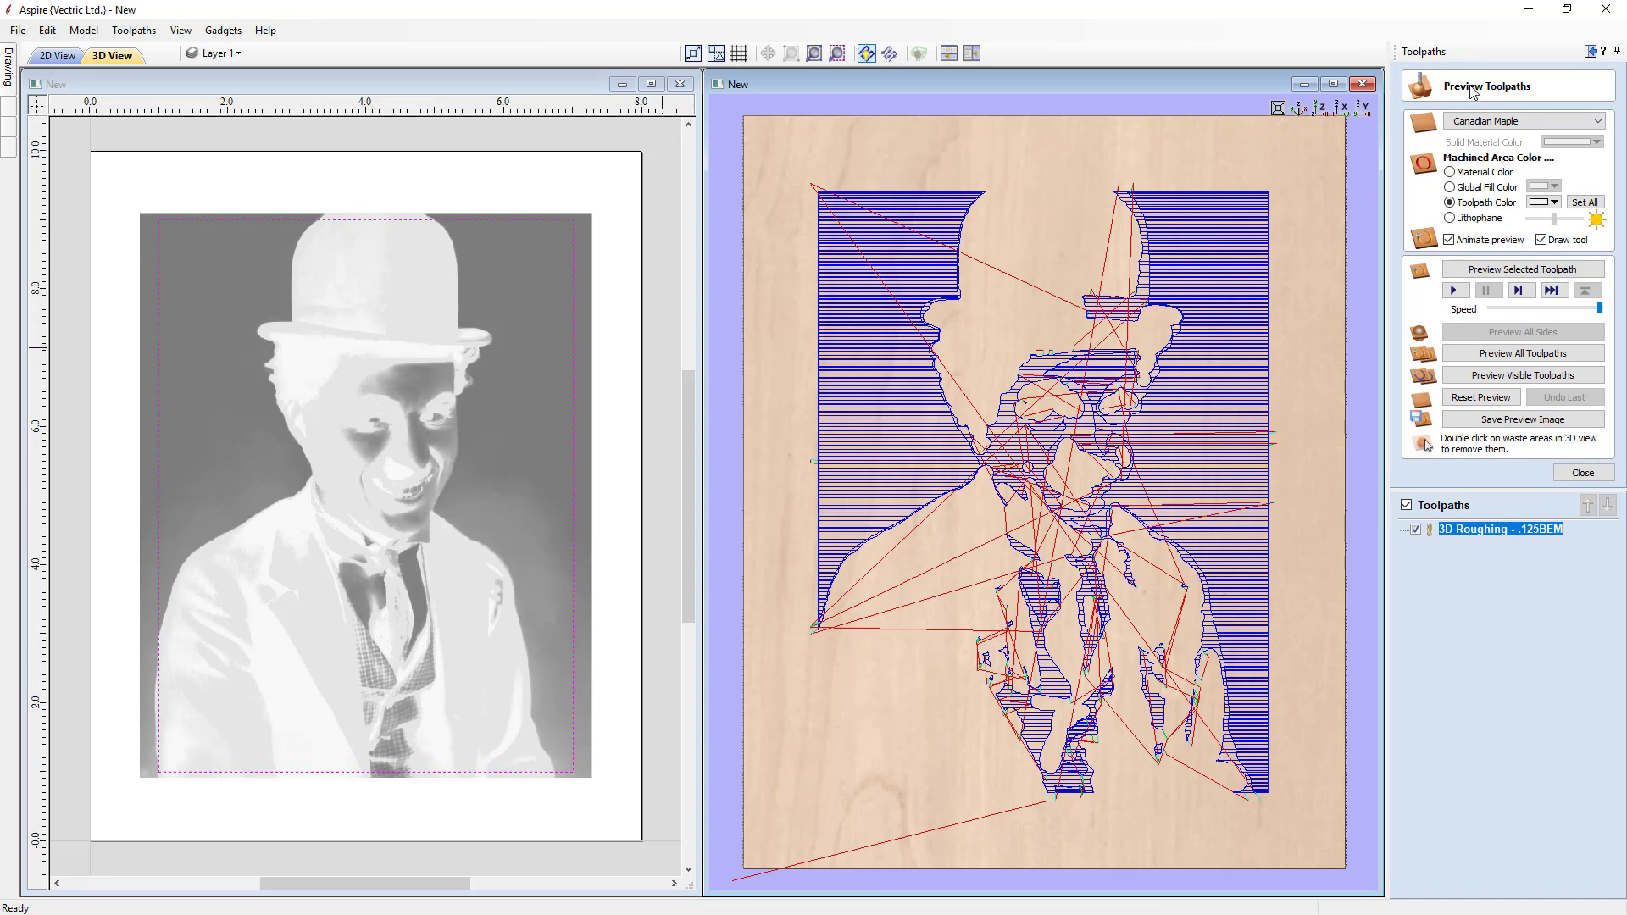
Step: Set the toolpath preview to a solid light gray material, with machined areas shown in the material color
left_click(1585, 123)
scroll(1585, 169, "up", 5)
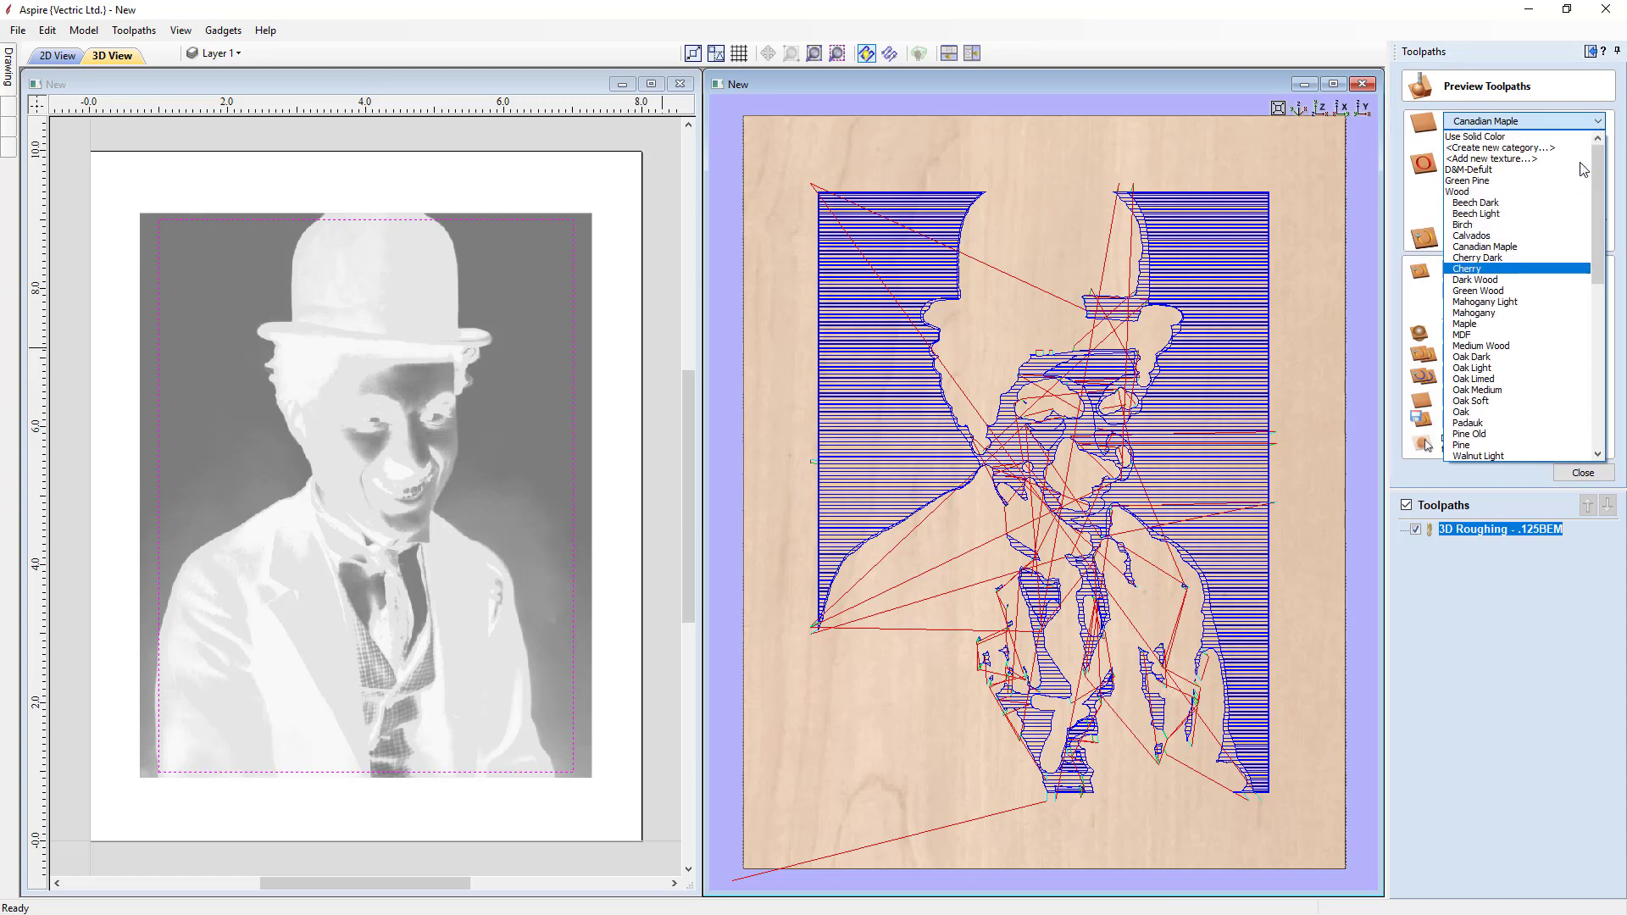
left_click(1584, 140)
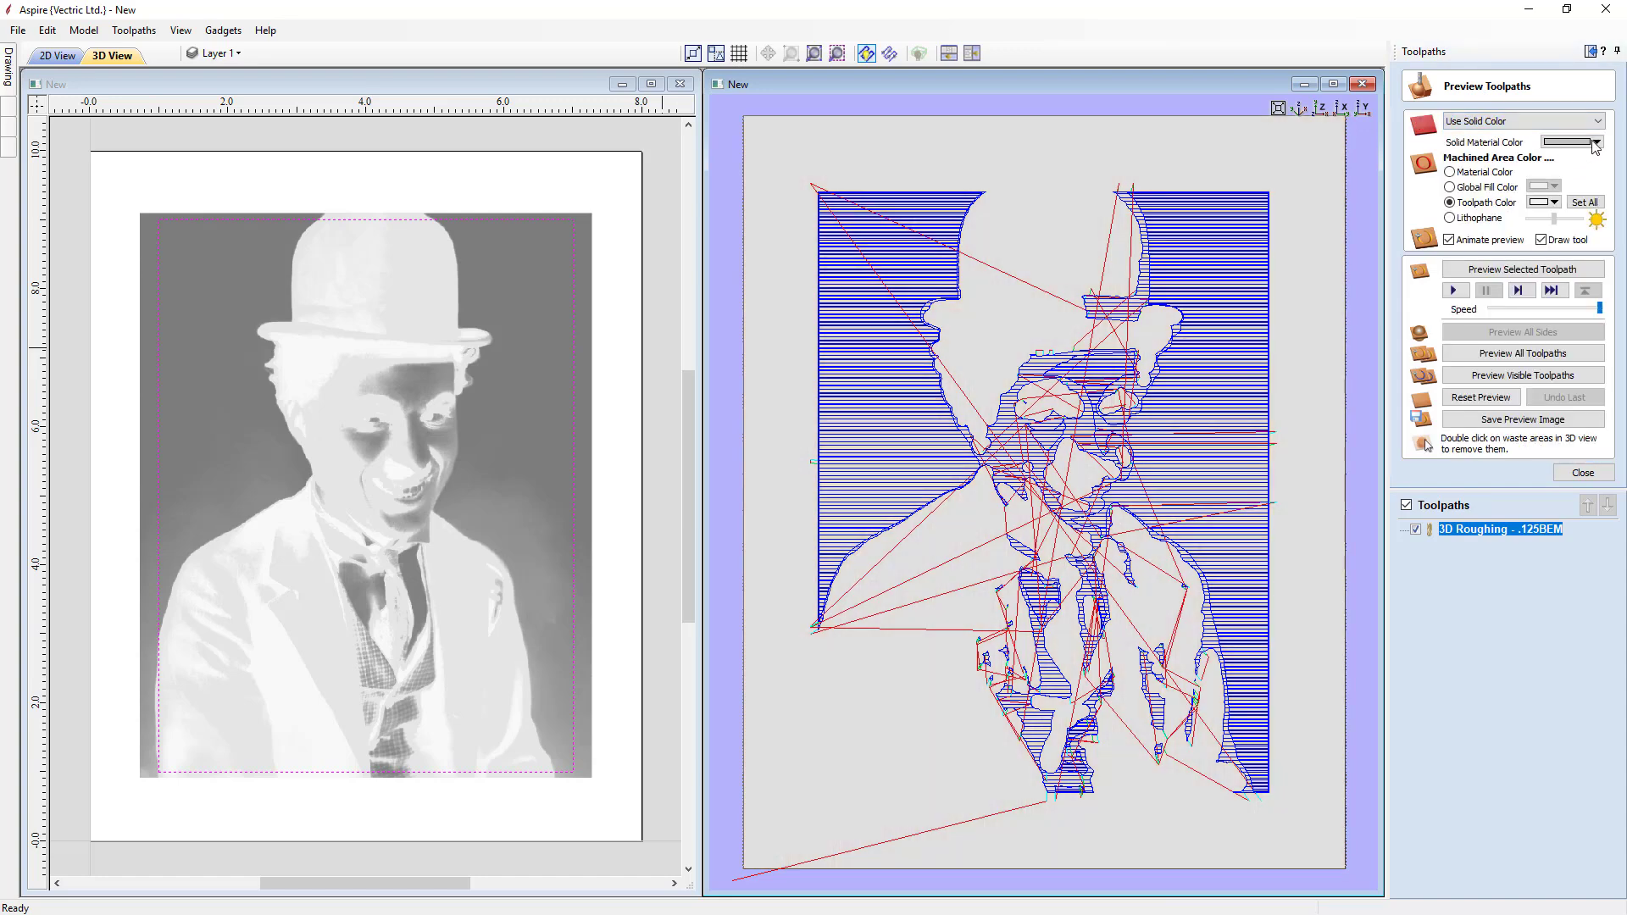
left_click(1596, 143)
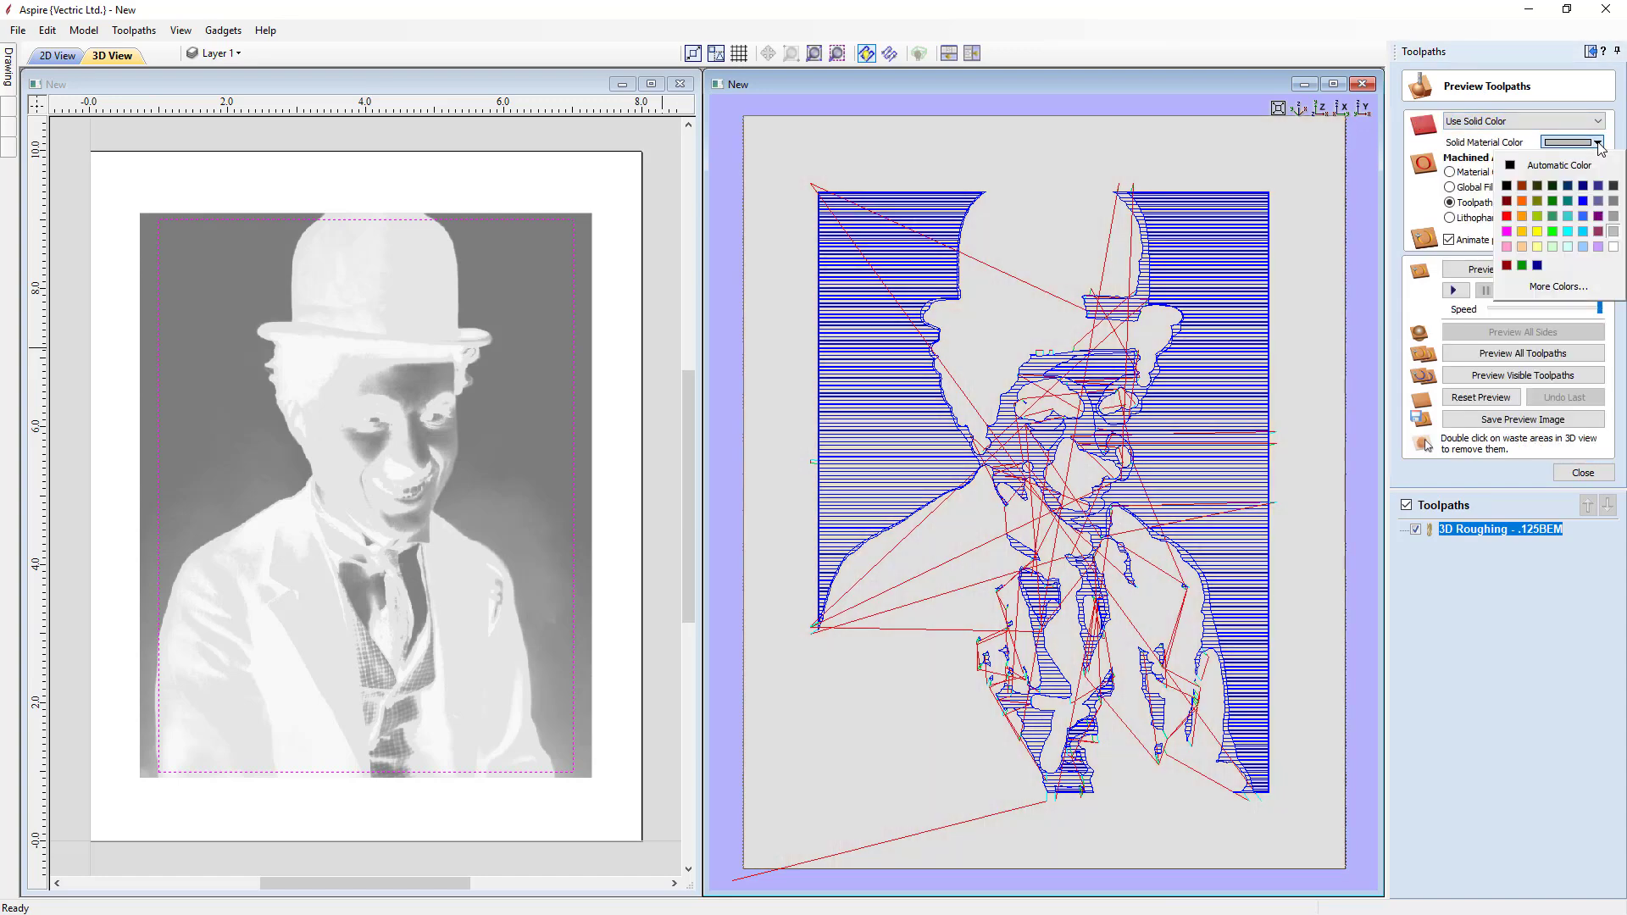
left_click(1613, 232)
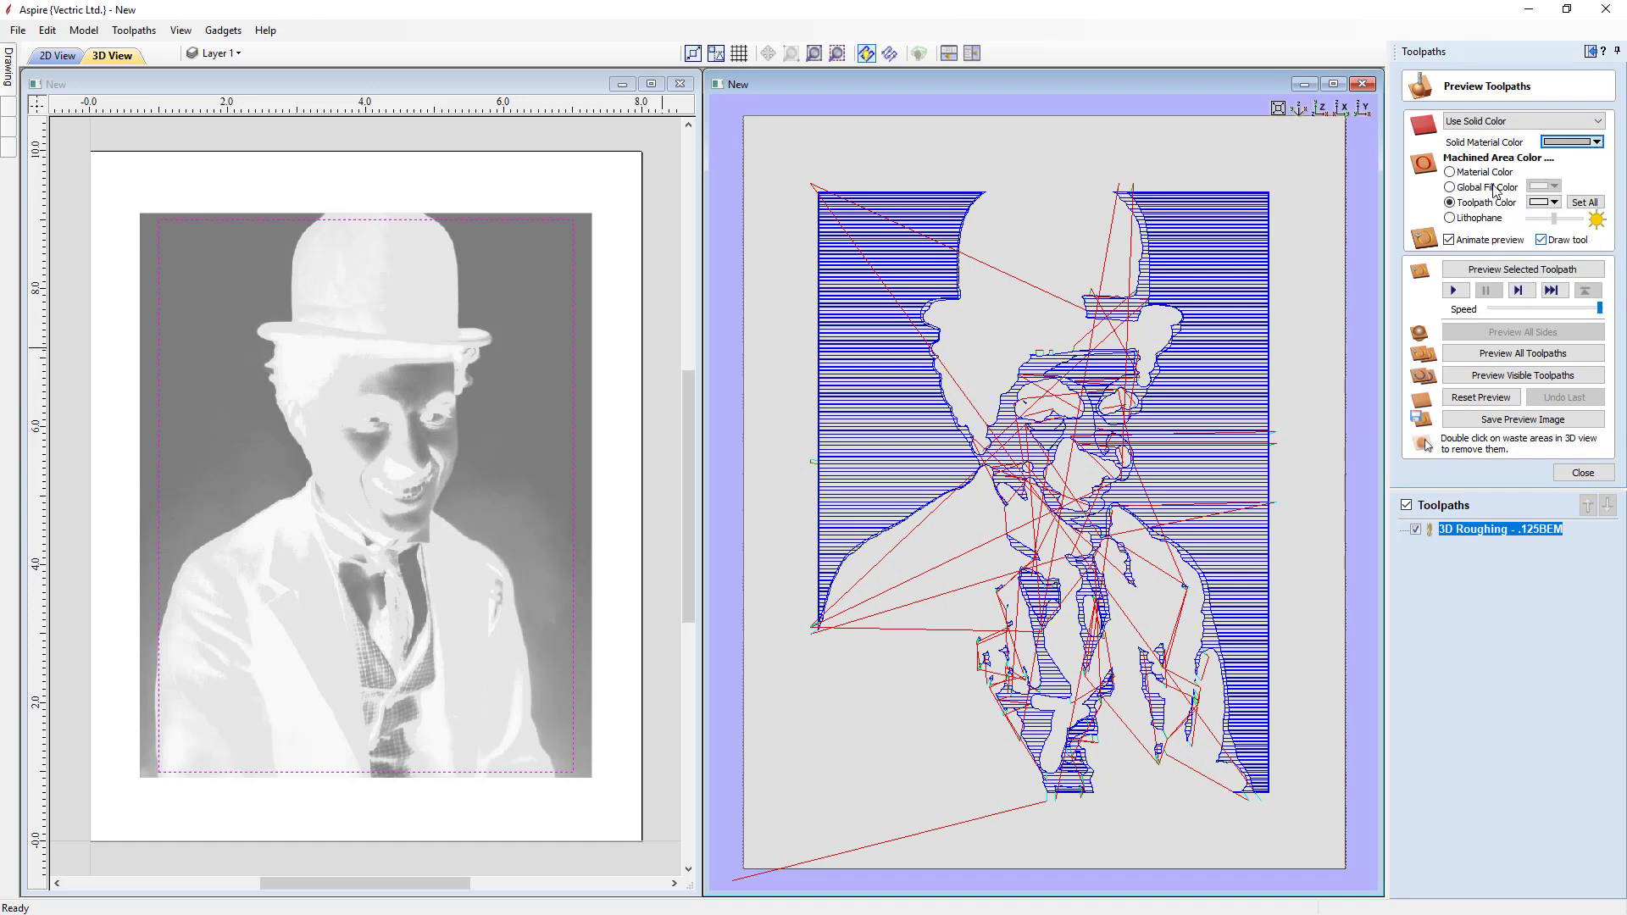
left_click(1450, 173)
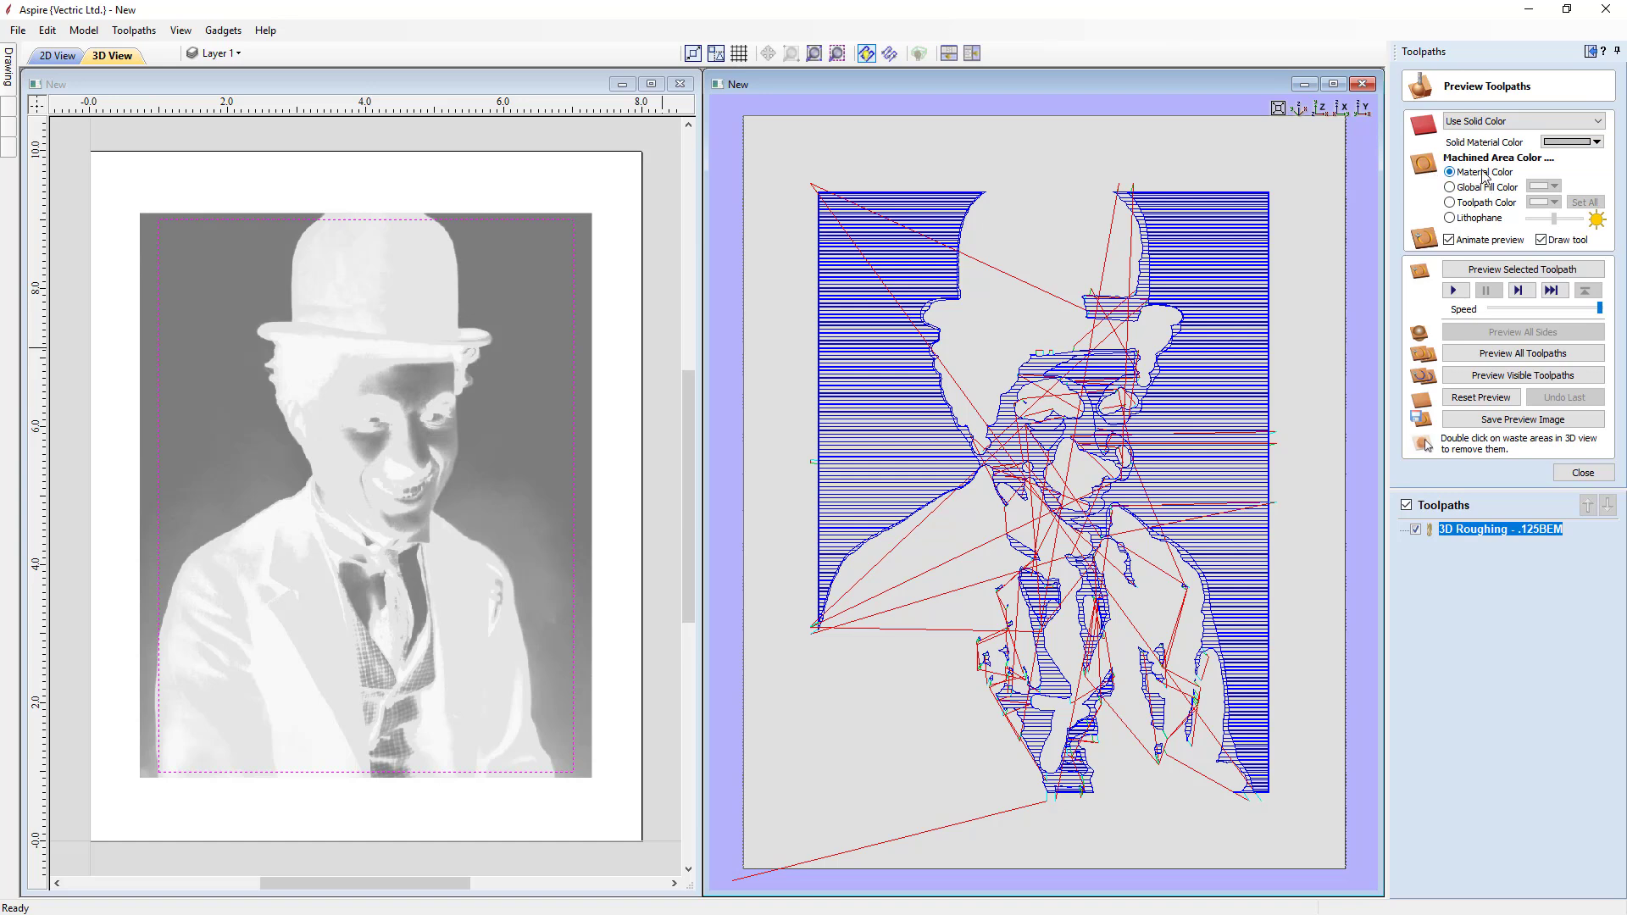
Step: Preview the visible roughing toolpath and inspect the simulated carving up close and from an angle
left_click(1500, 375)
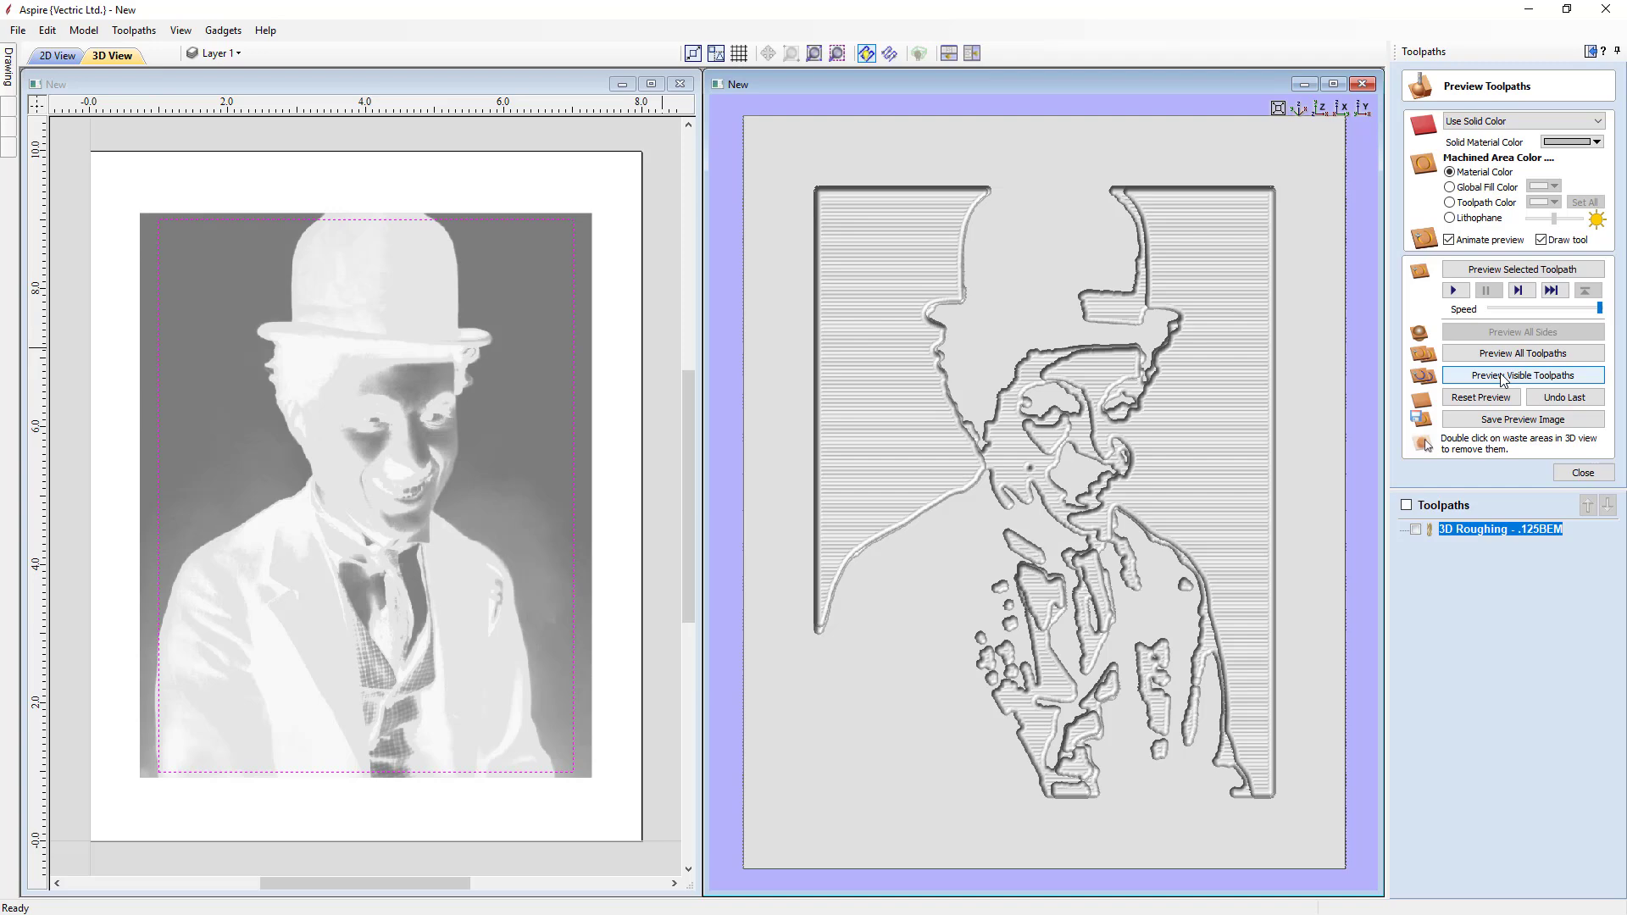
left_click_drag(961, 707, 887, 343)
key("1")
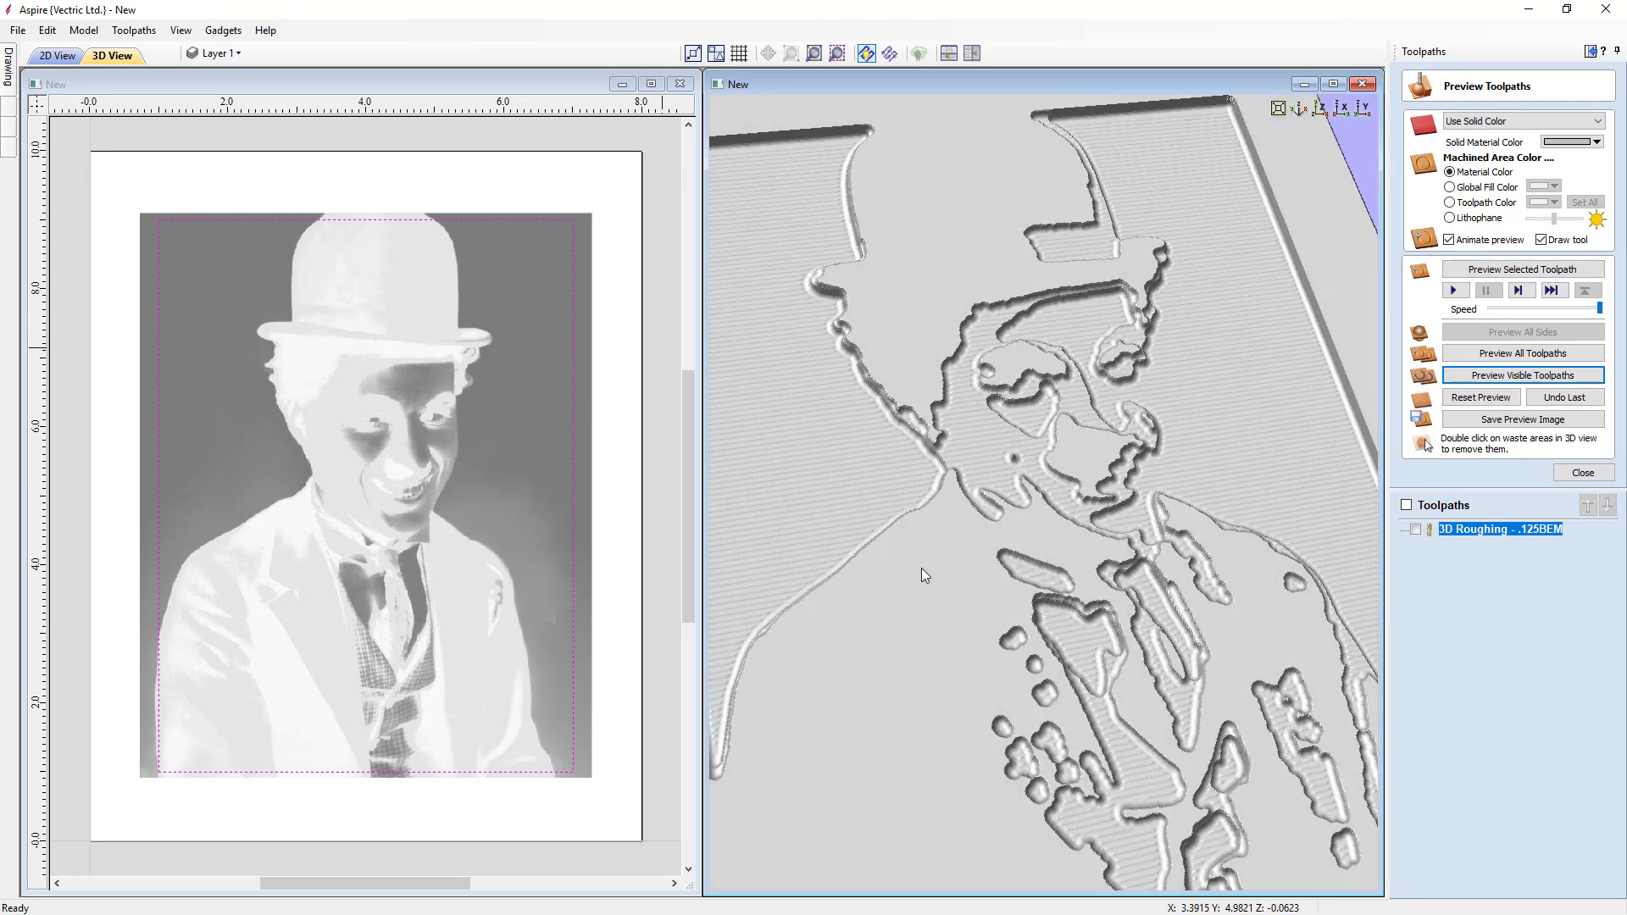
scroll(975, 503, "up", 5)
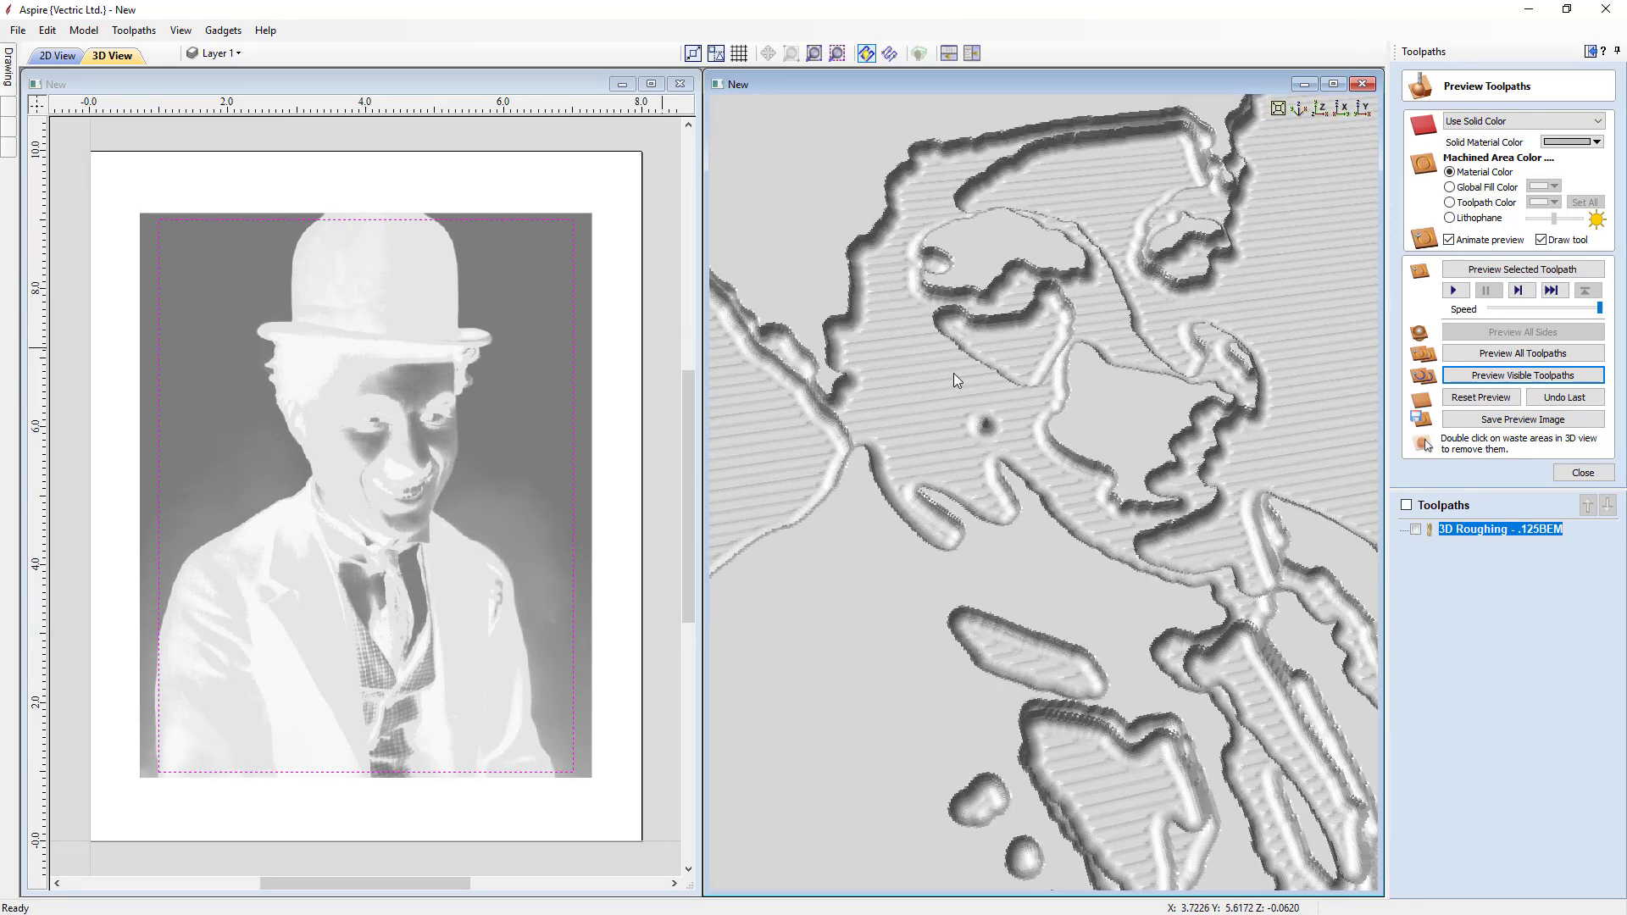
scroll(953, 373, "down", 3)
key("0")
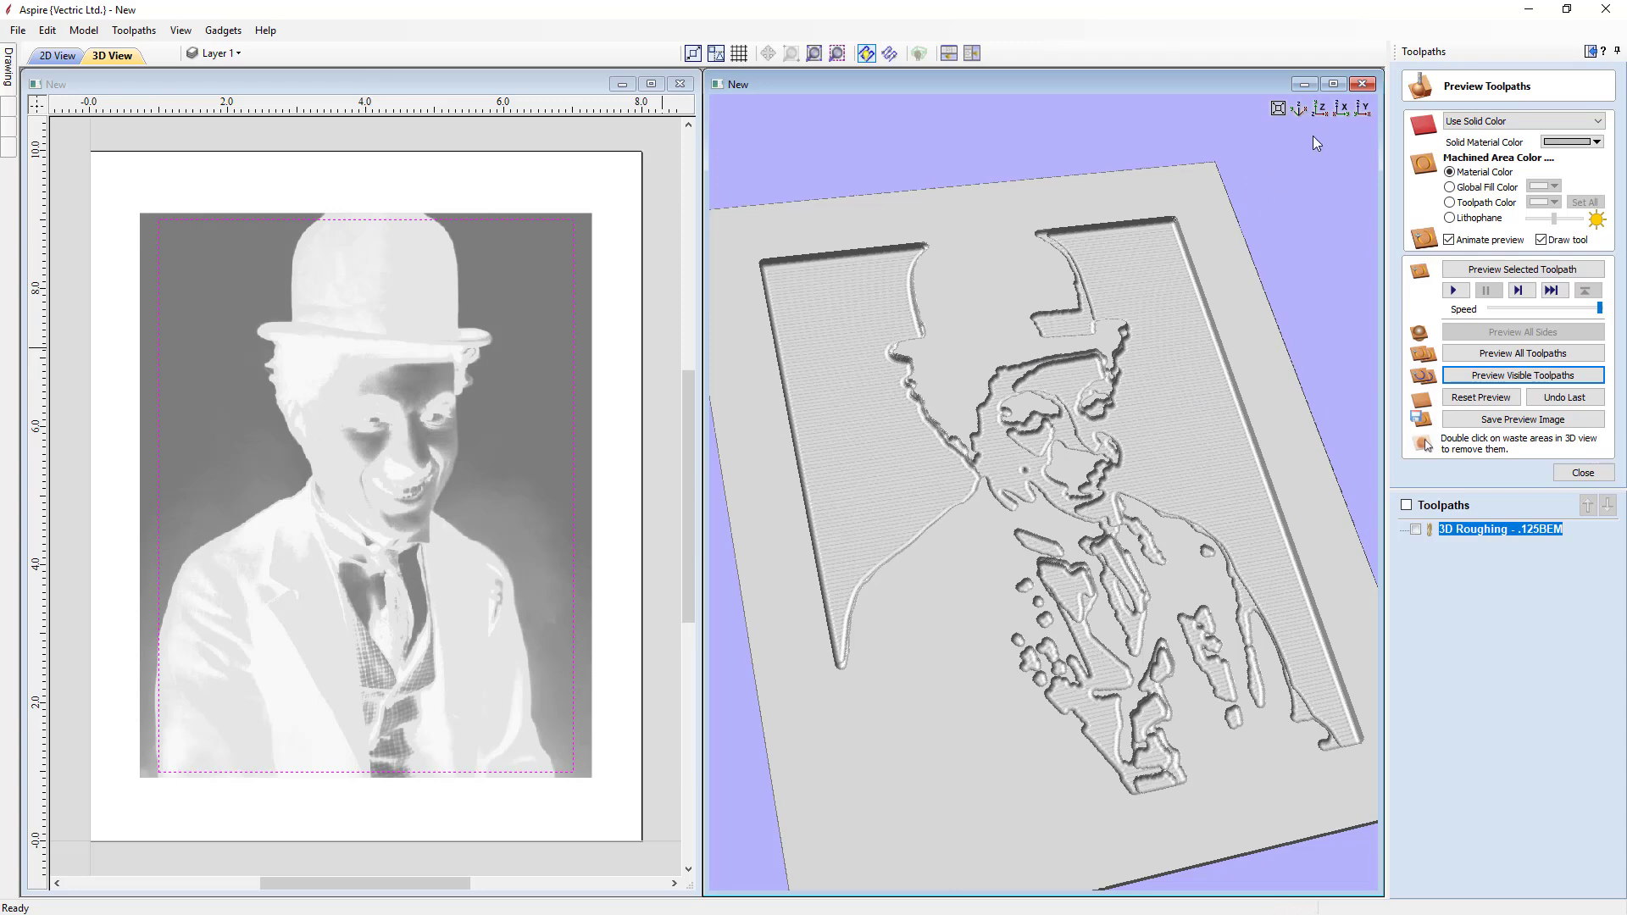
Step: Start a 3D finish machining toolpath and set its 1/8" ball nose tool to an 8% stepover
left_click(1573, 474)
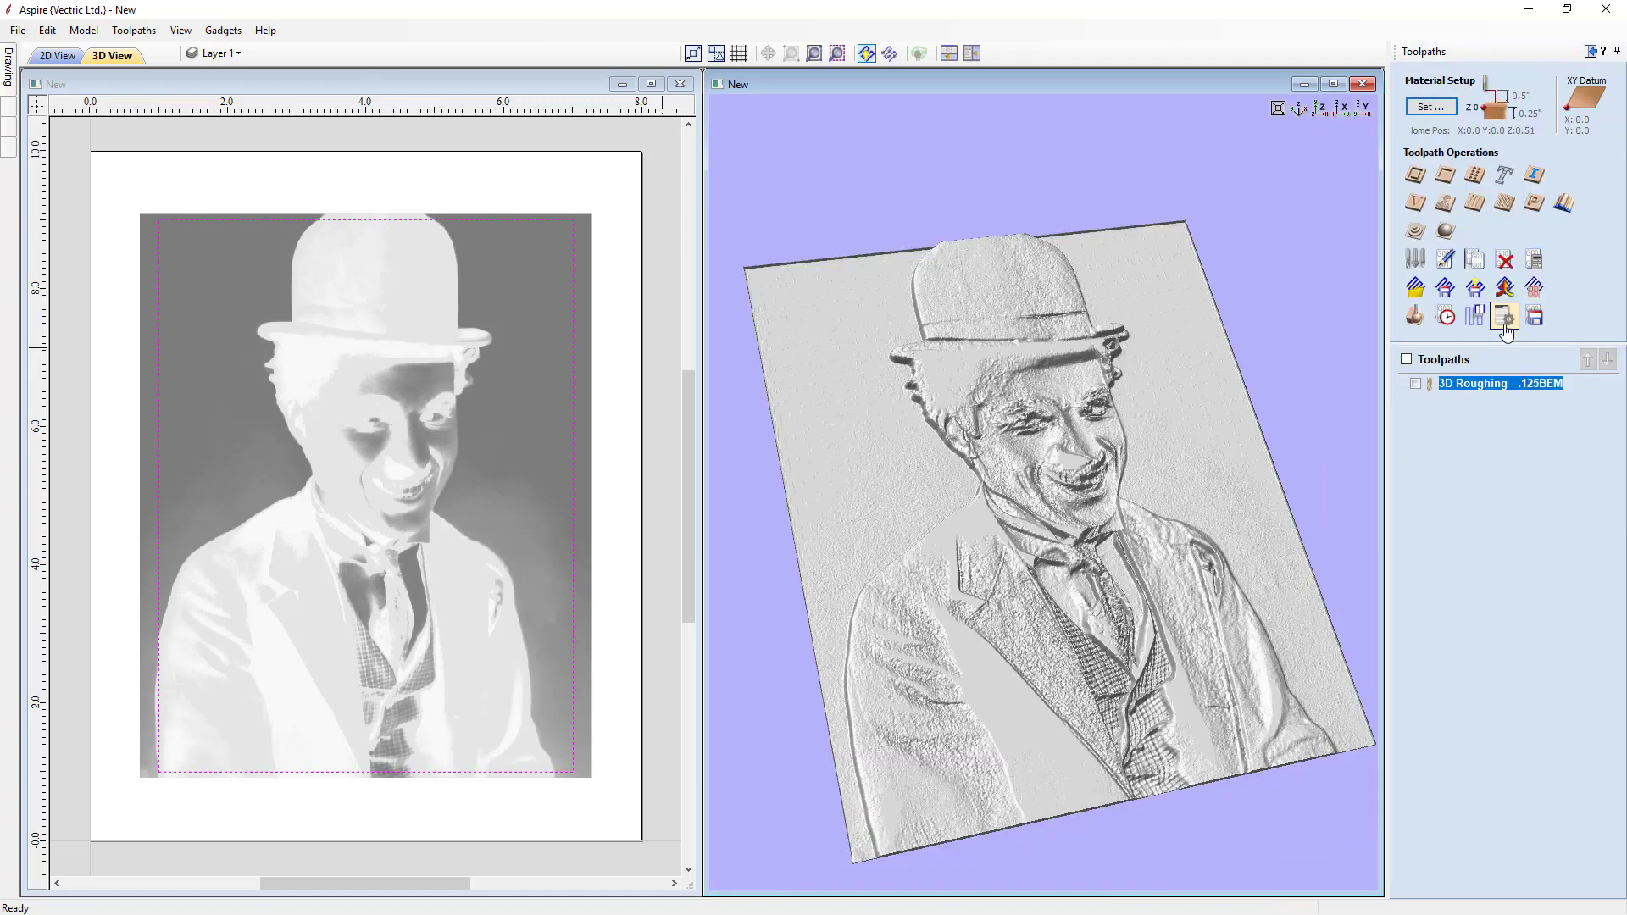
left_click(1446, 232)
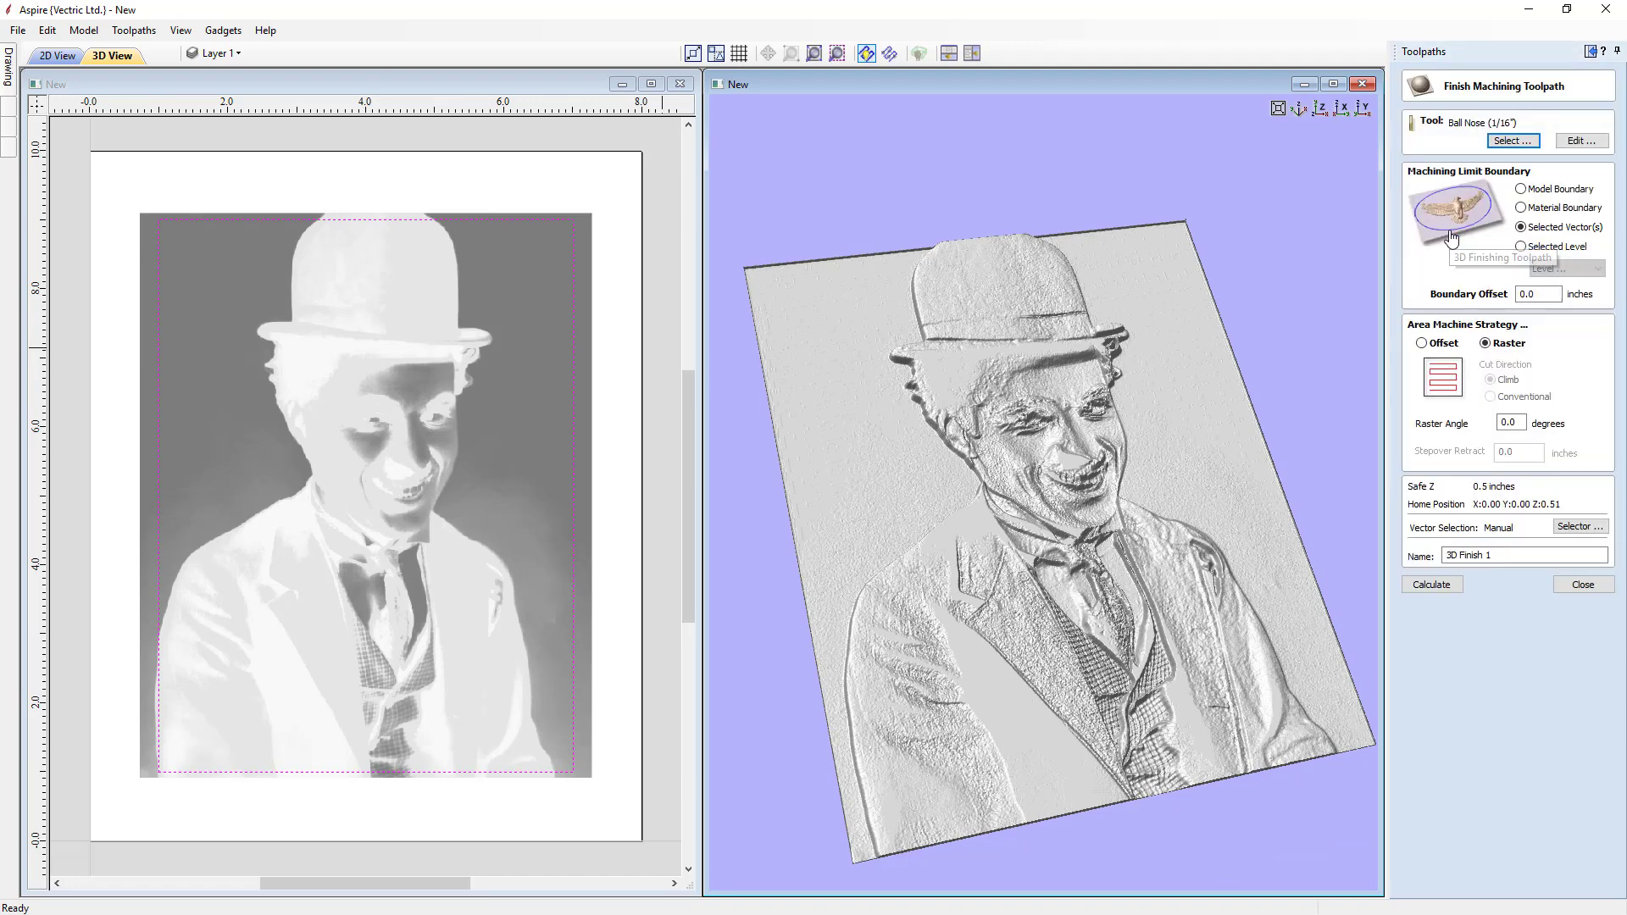
left_click(1512, 141)
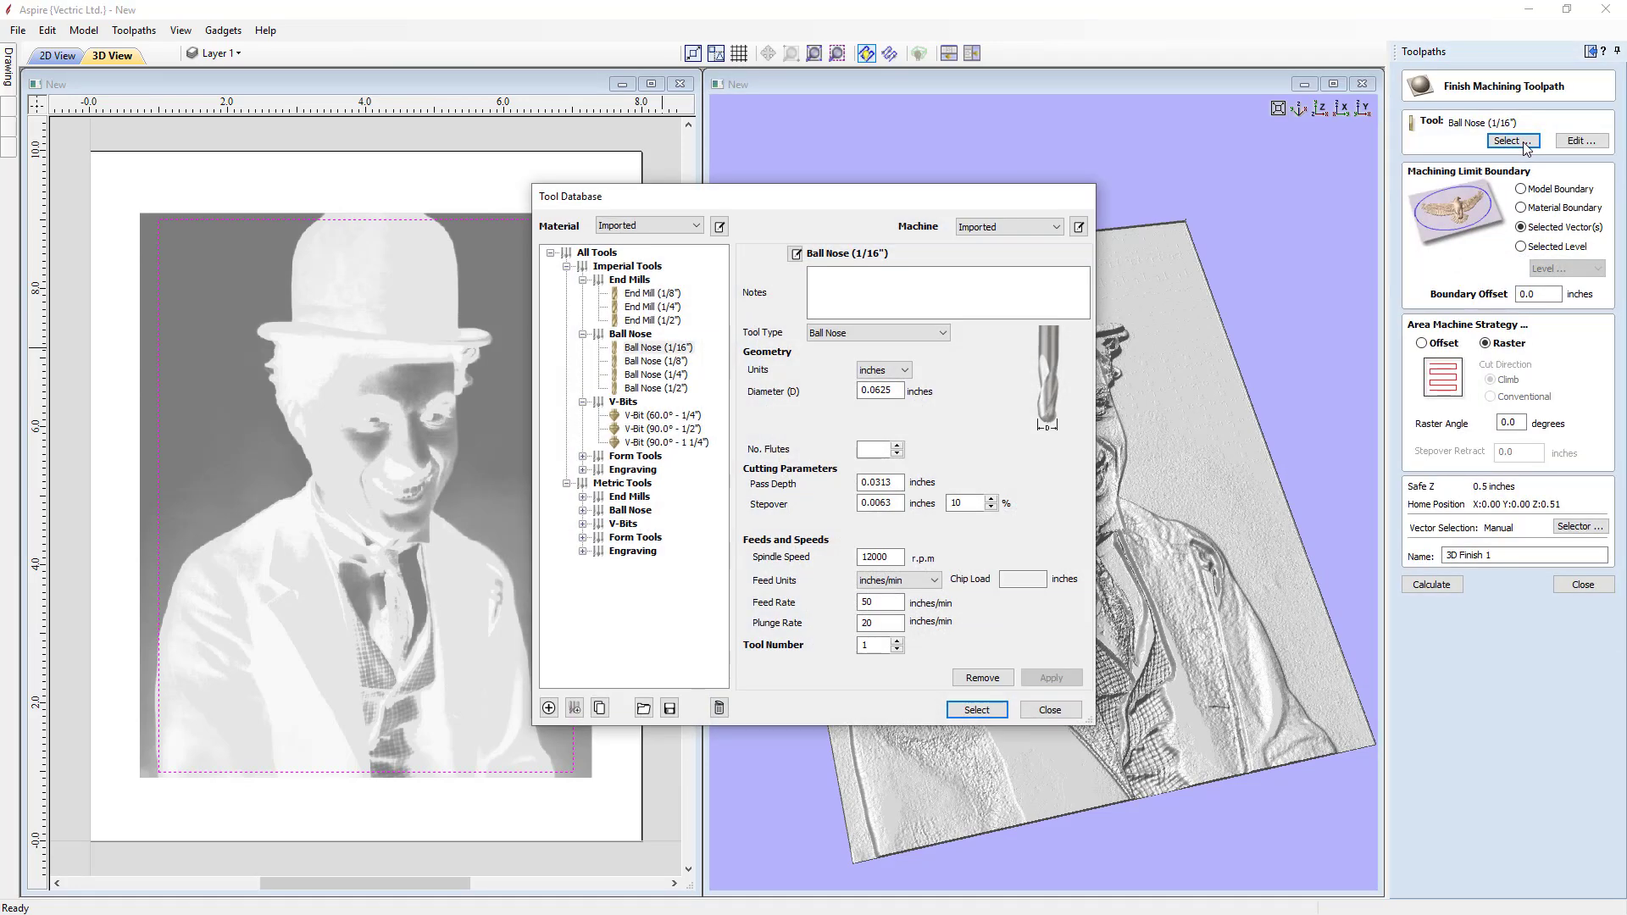
left_click(655, 361)
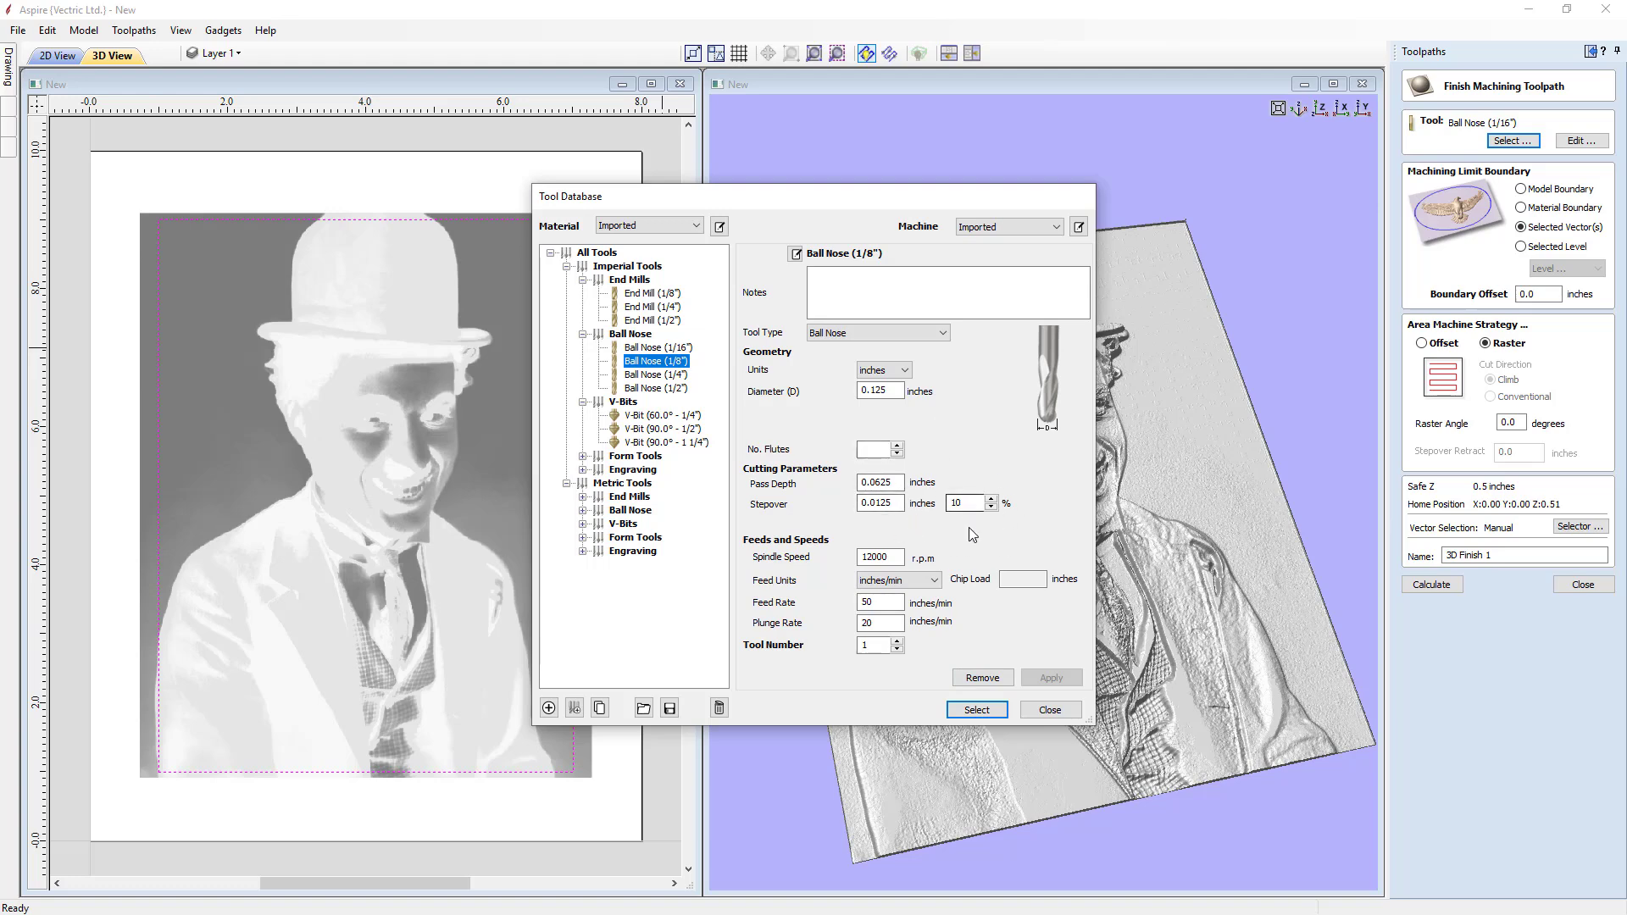
left_click(985, 710)
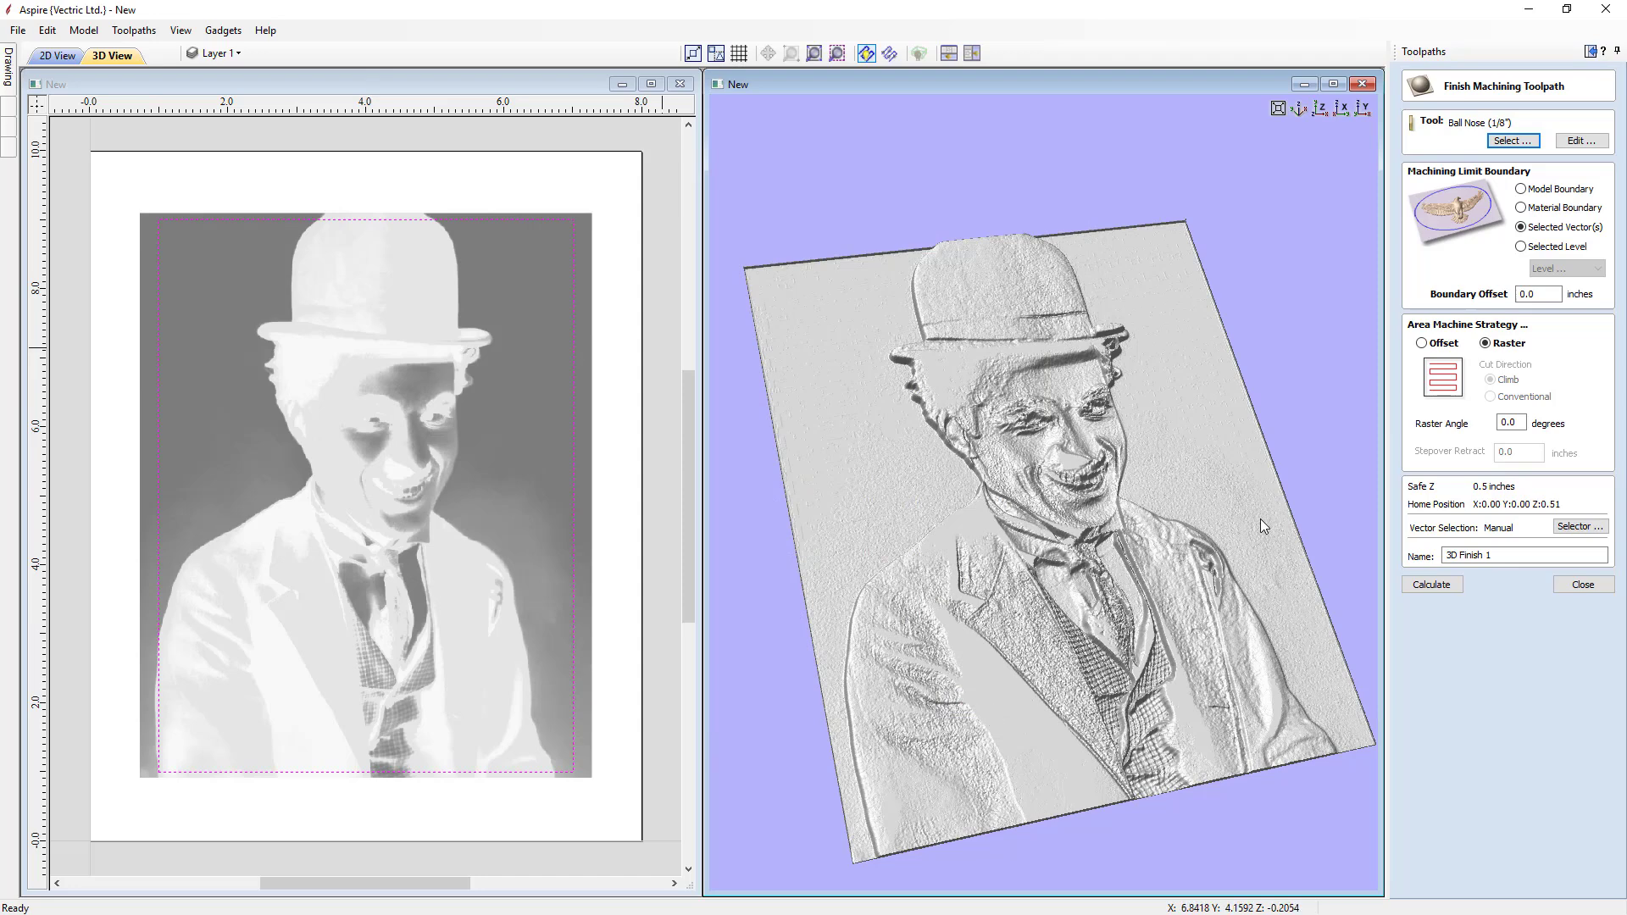
left_click(1578, 144)
double_click(863, 492)
type("8")
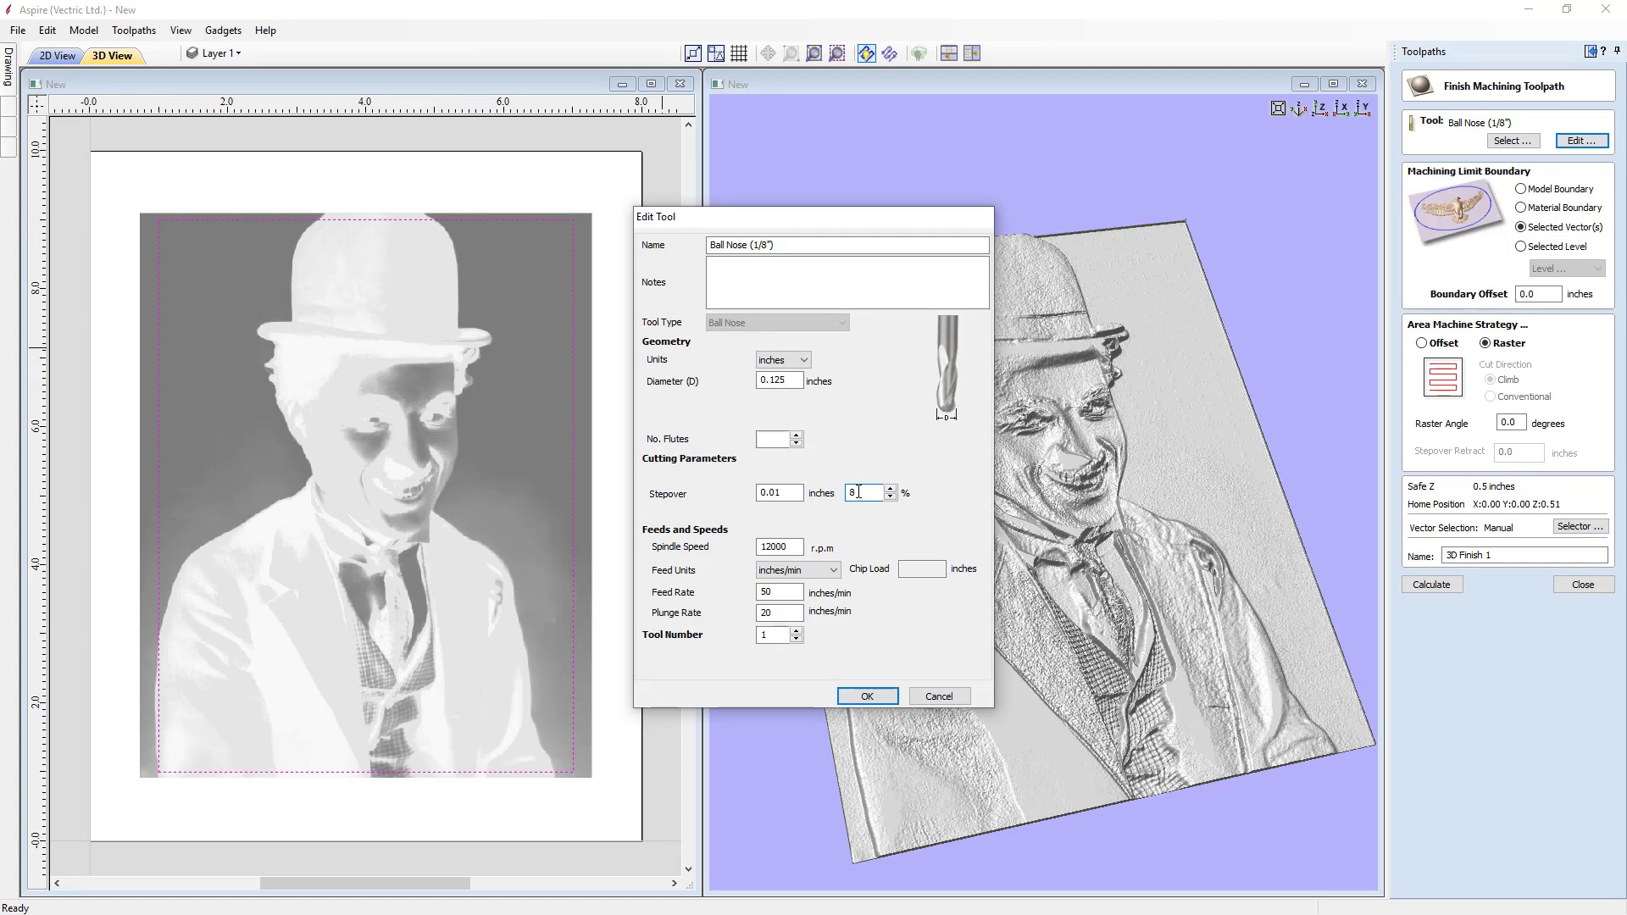
left_click(867, 696)
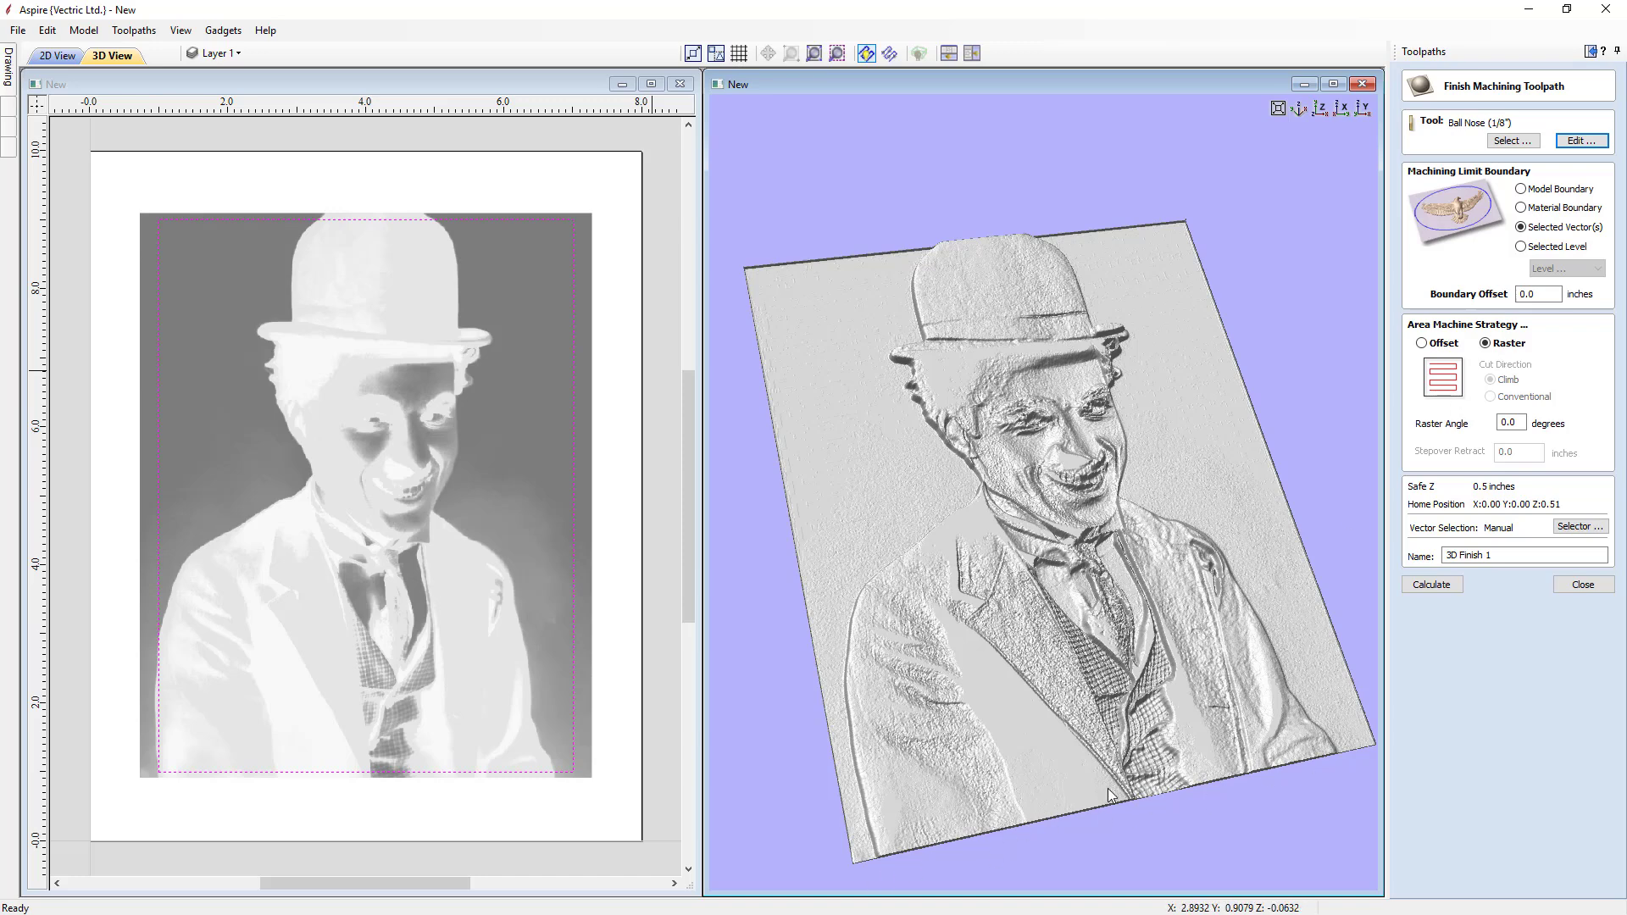
Step: Set the raster angle to 45 degrees, name the toolpath "3D Finish - .125BEM" and calculate it
left_click(1522, 421)
type("45")
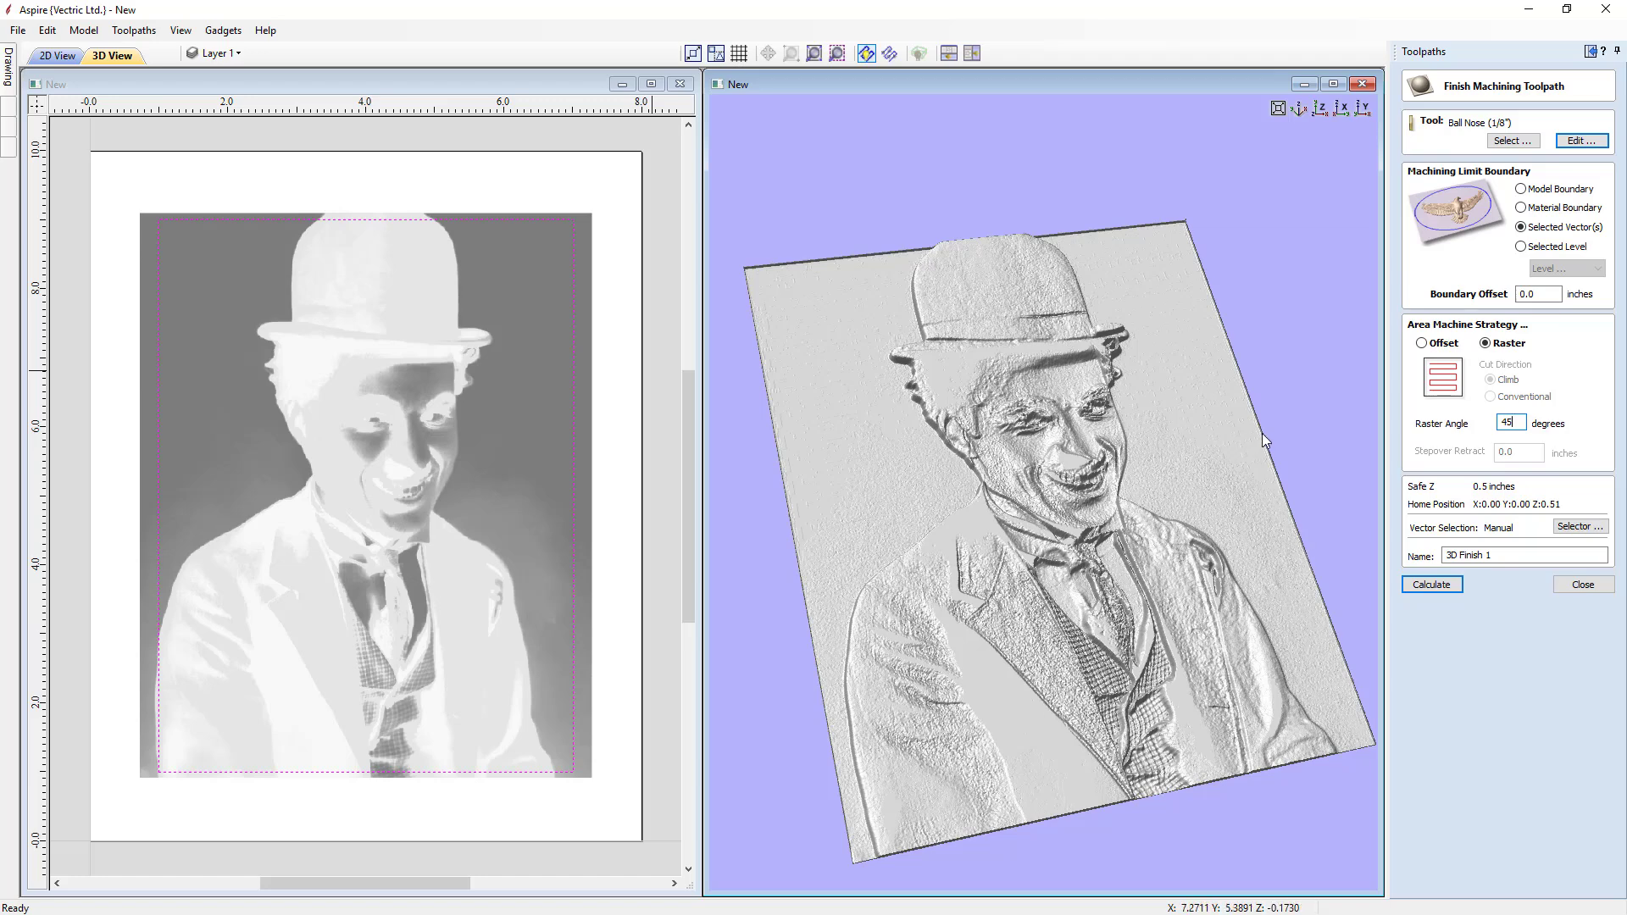
double_click(1488, 555)
key("BackSpace")
type("0.125BEM")
left_click(1442, 583)
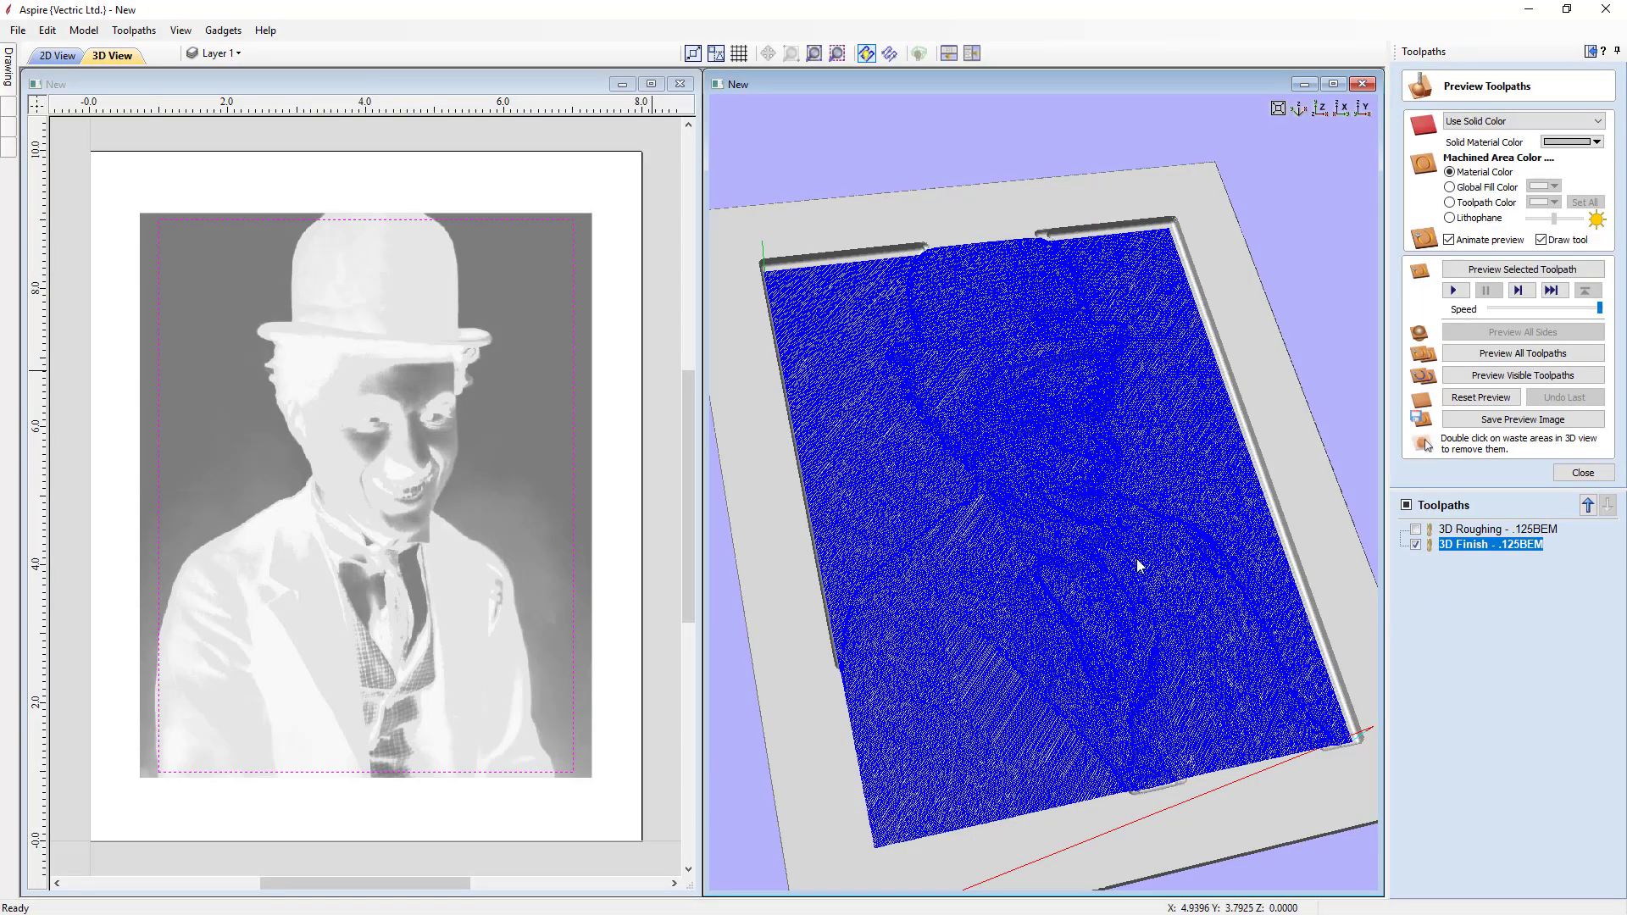
Step: Preview the visible 1/8" finishing toolpath and inspect the simulated carving from an angle and from straight above
left_click_drag(1132, 580, 1113, 633)
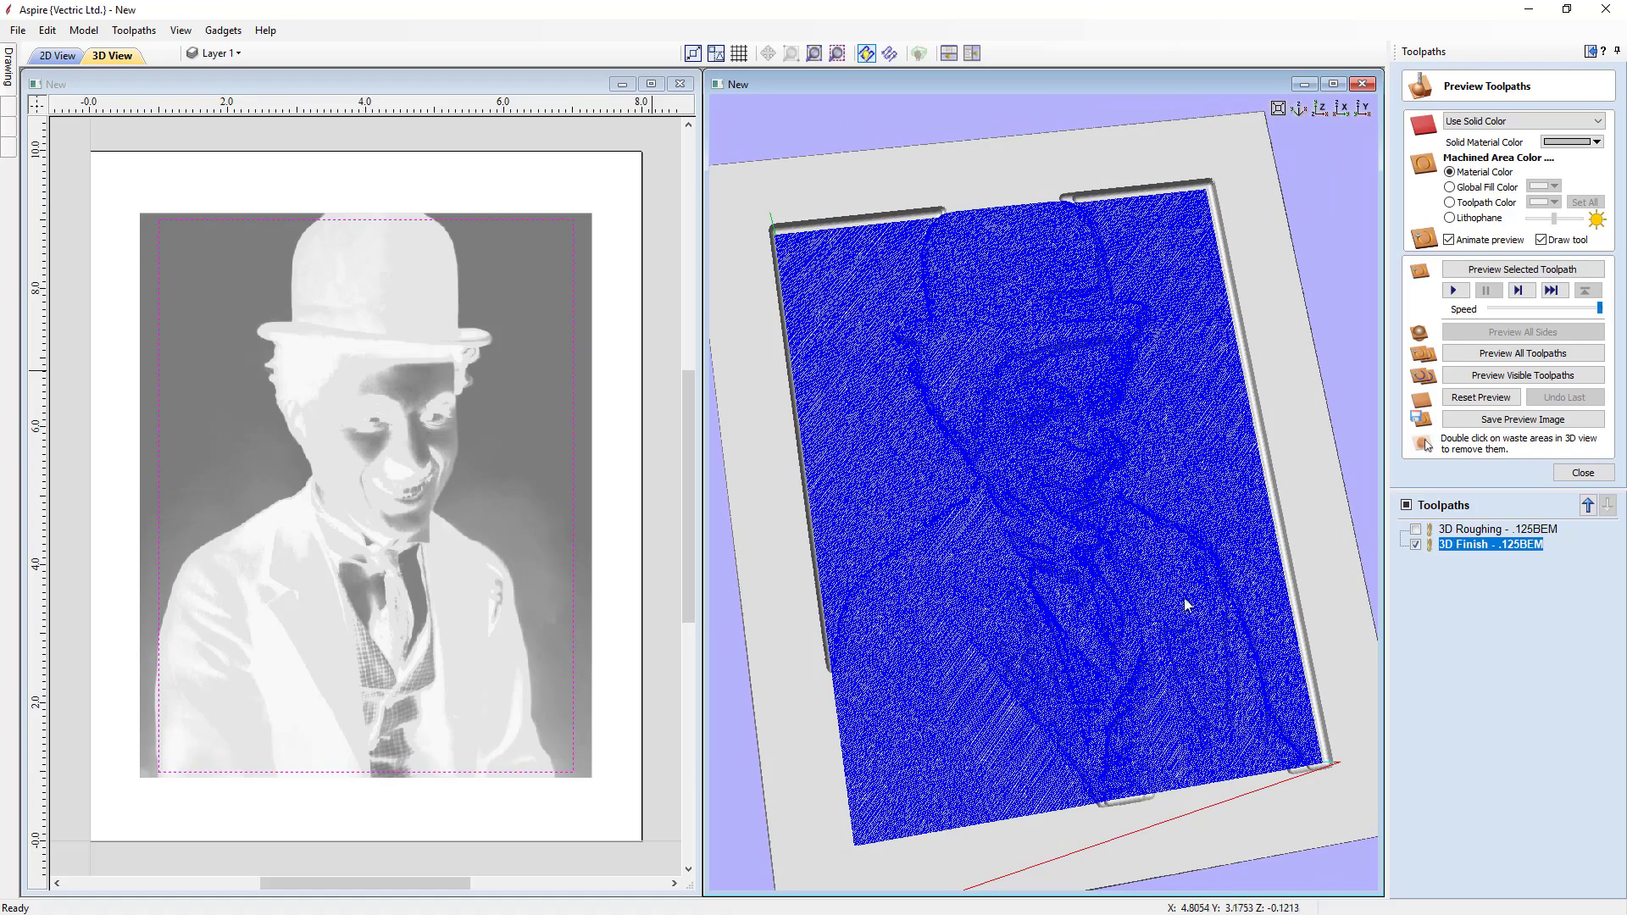
left_click(1527, 378)
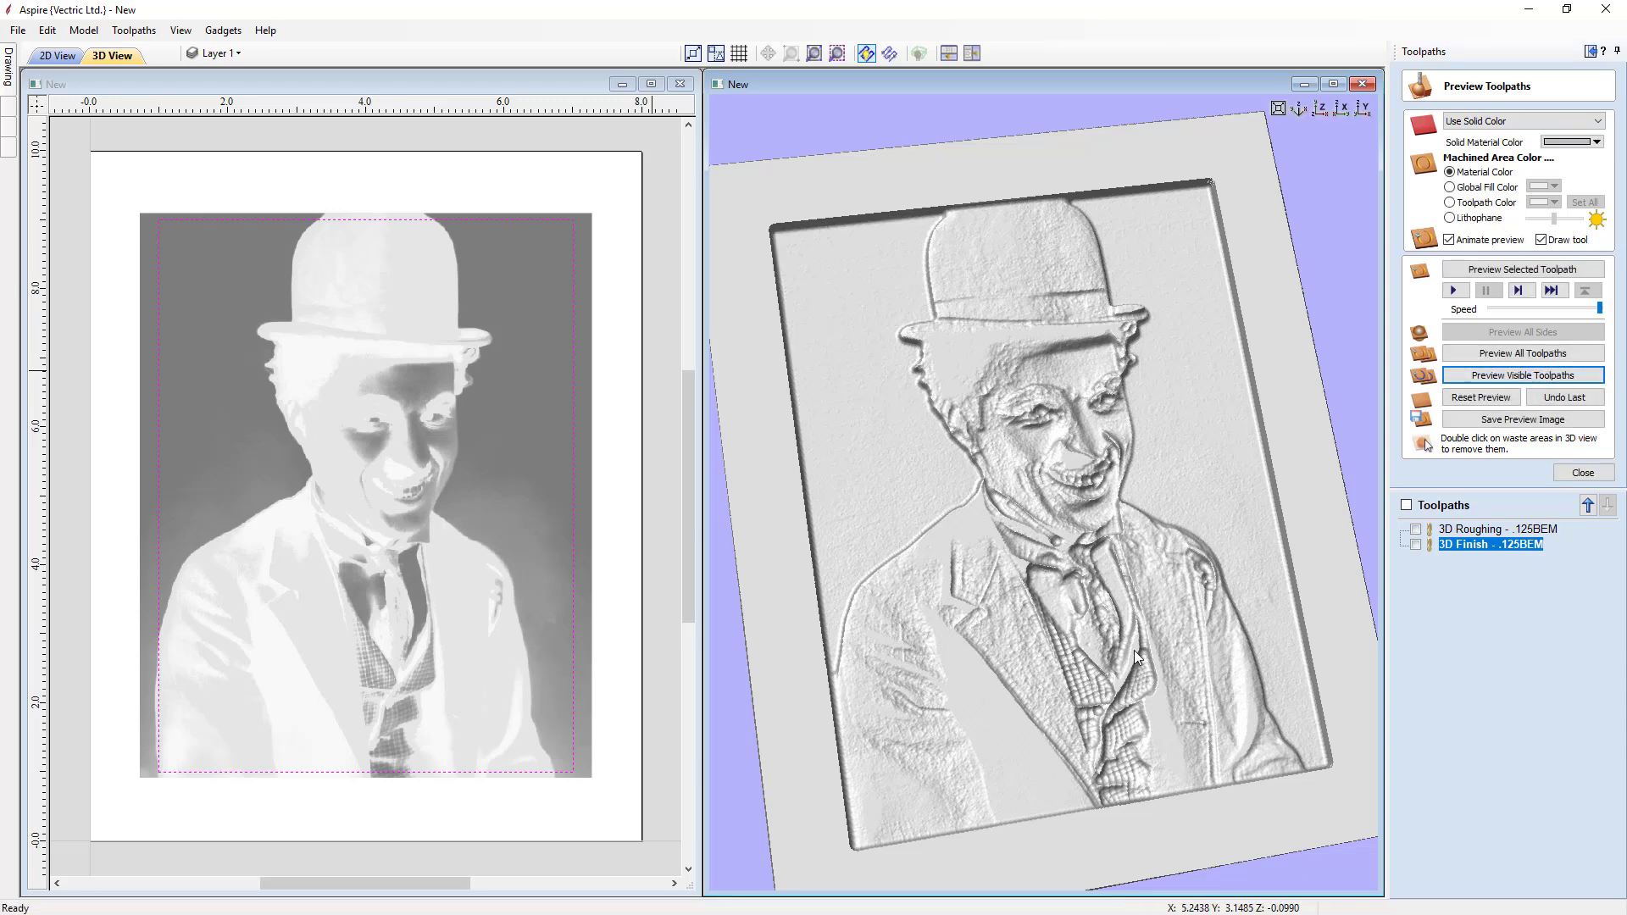
left_click_drag(1145, 641, 1256, 348)
left_click(1320, 107)
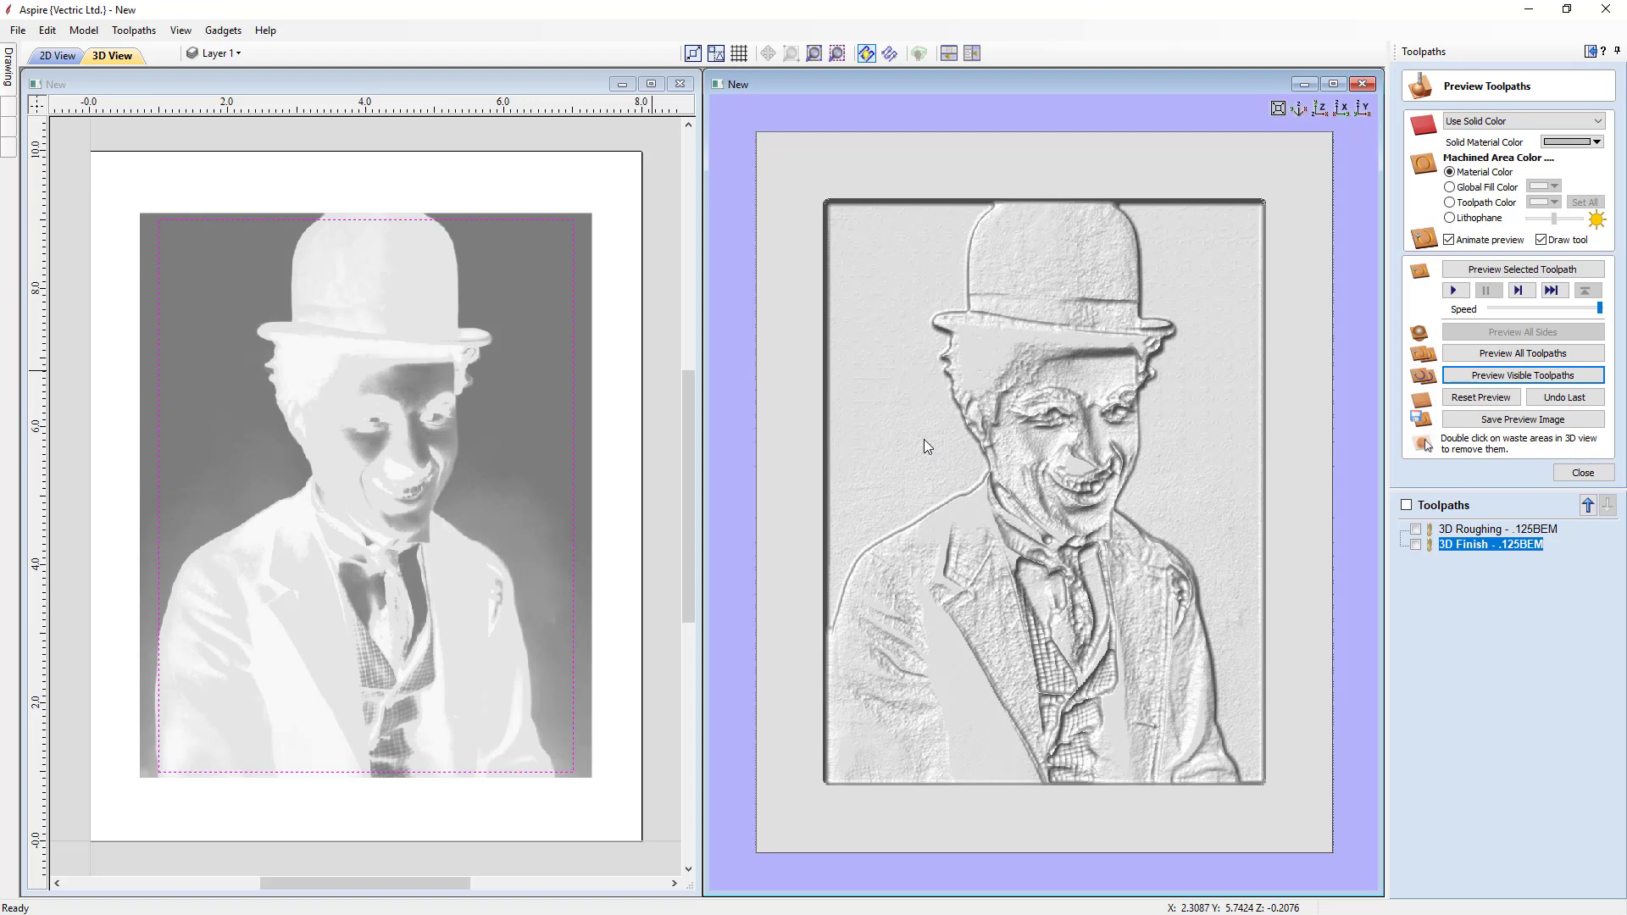
Step: Show the machined preview as a lithophane and lower its light intensity to deepen the contrast
left_click(1449, 218)
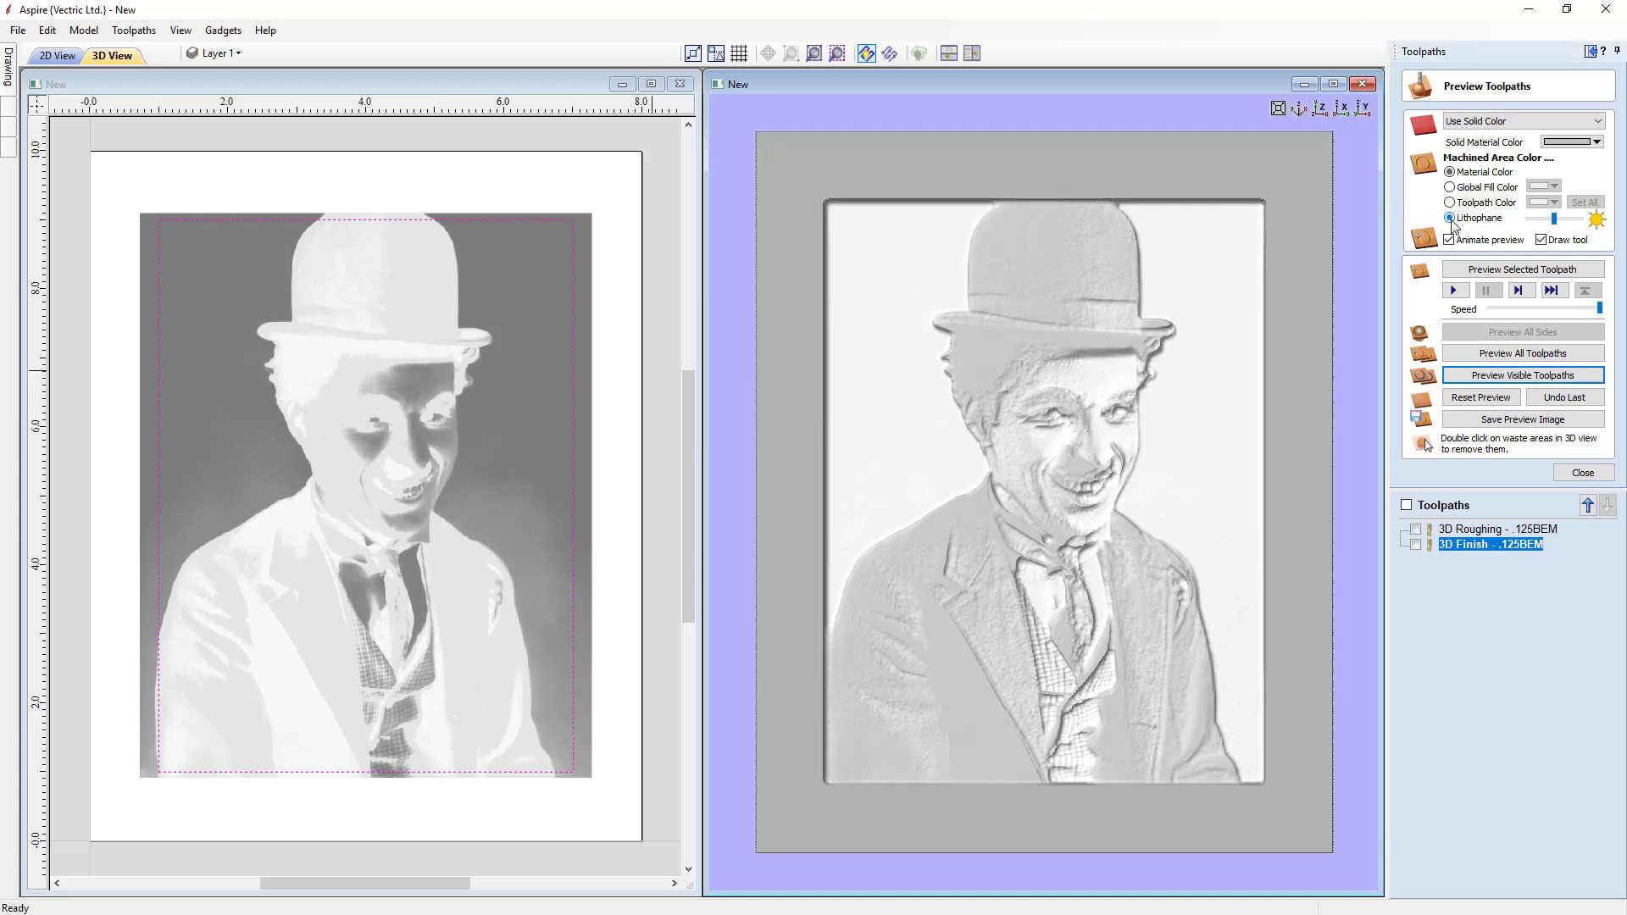
left_click(1554, 220)
left_click_drag(1554, 220, 1540, 222)
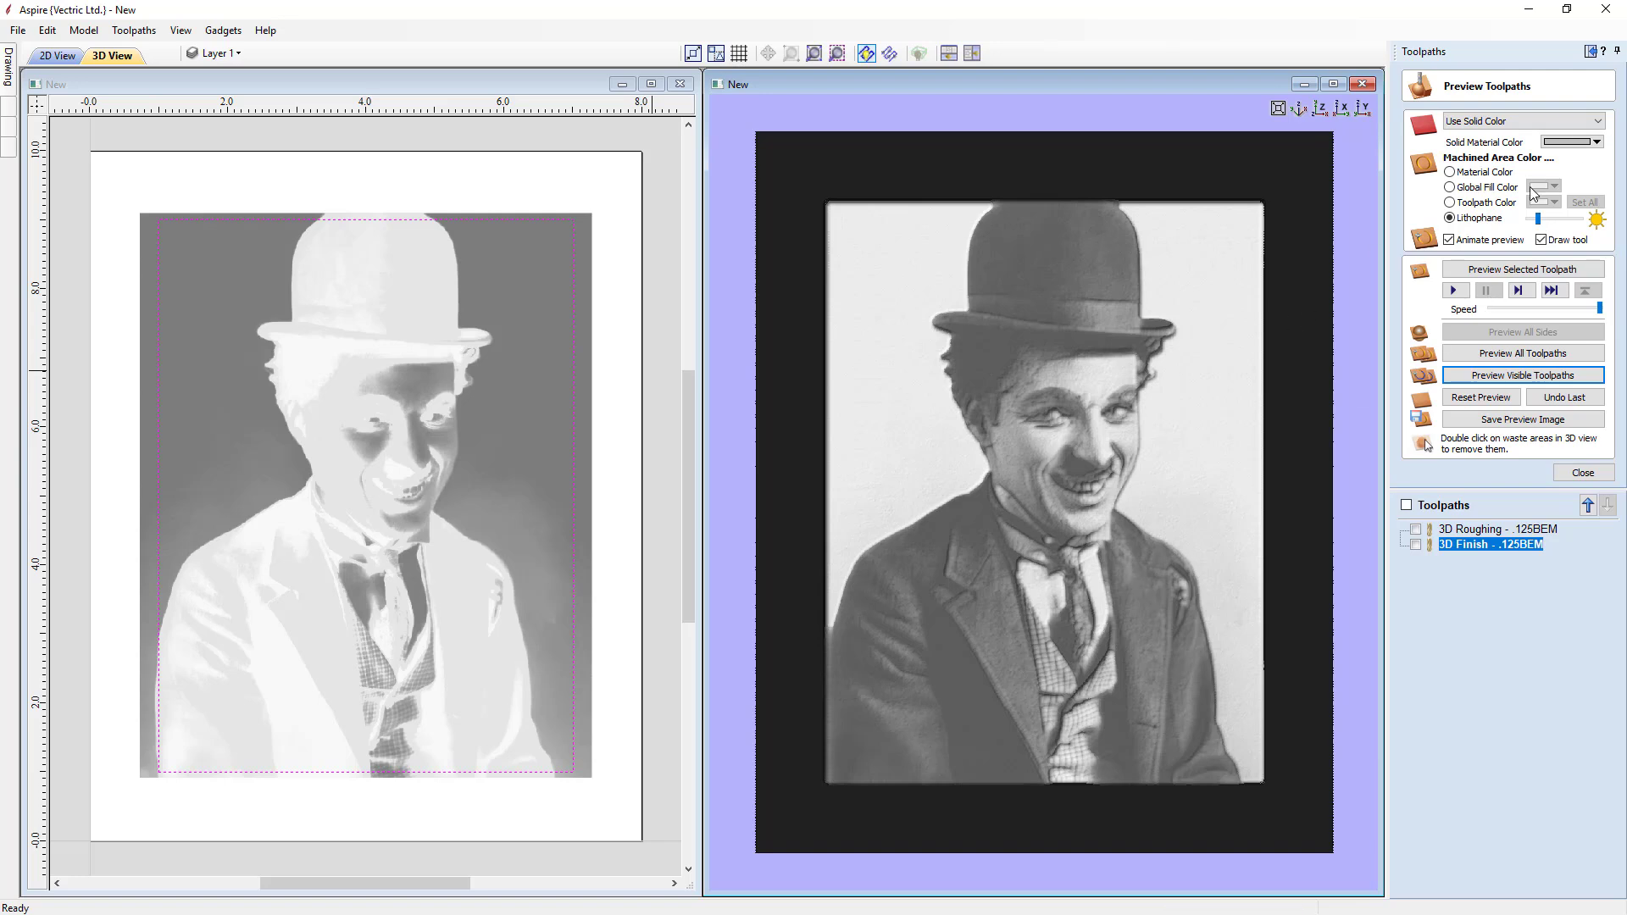
Step: Examine the facial detail of the lithophane preview up close and from different angles, ending in the top-down view
left_click_drag(1006, 760, 1107, 464)
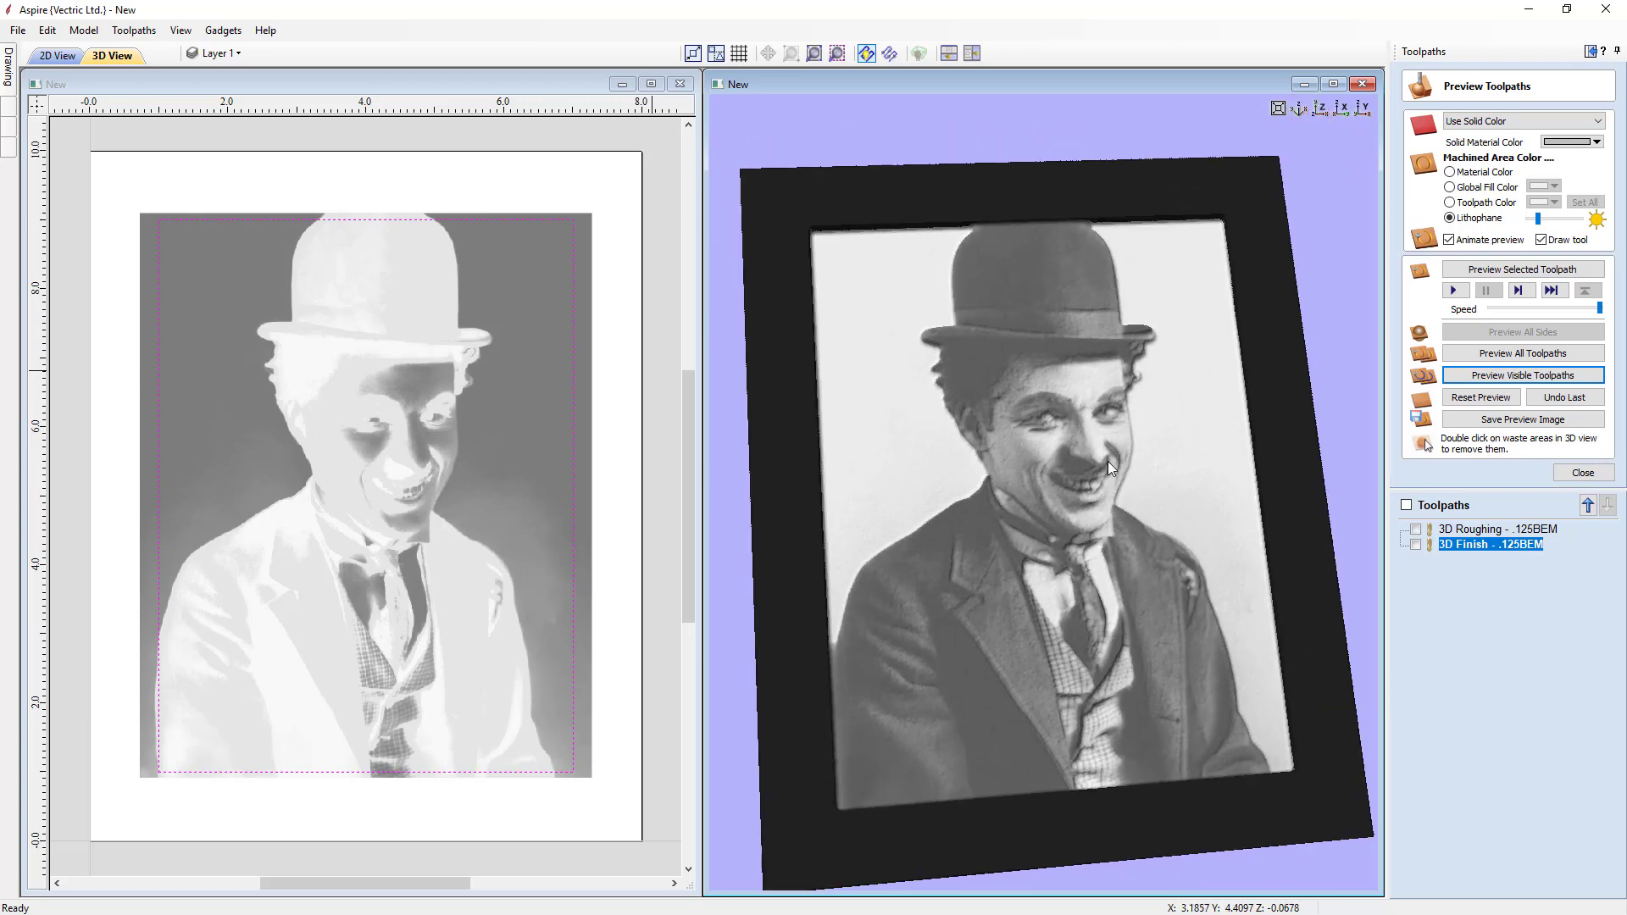
scroll(1088, 522, "up", 5)
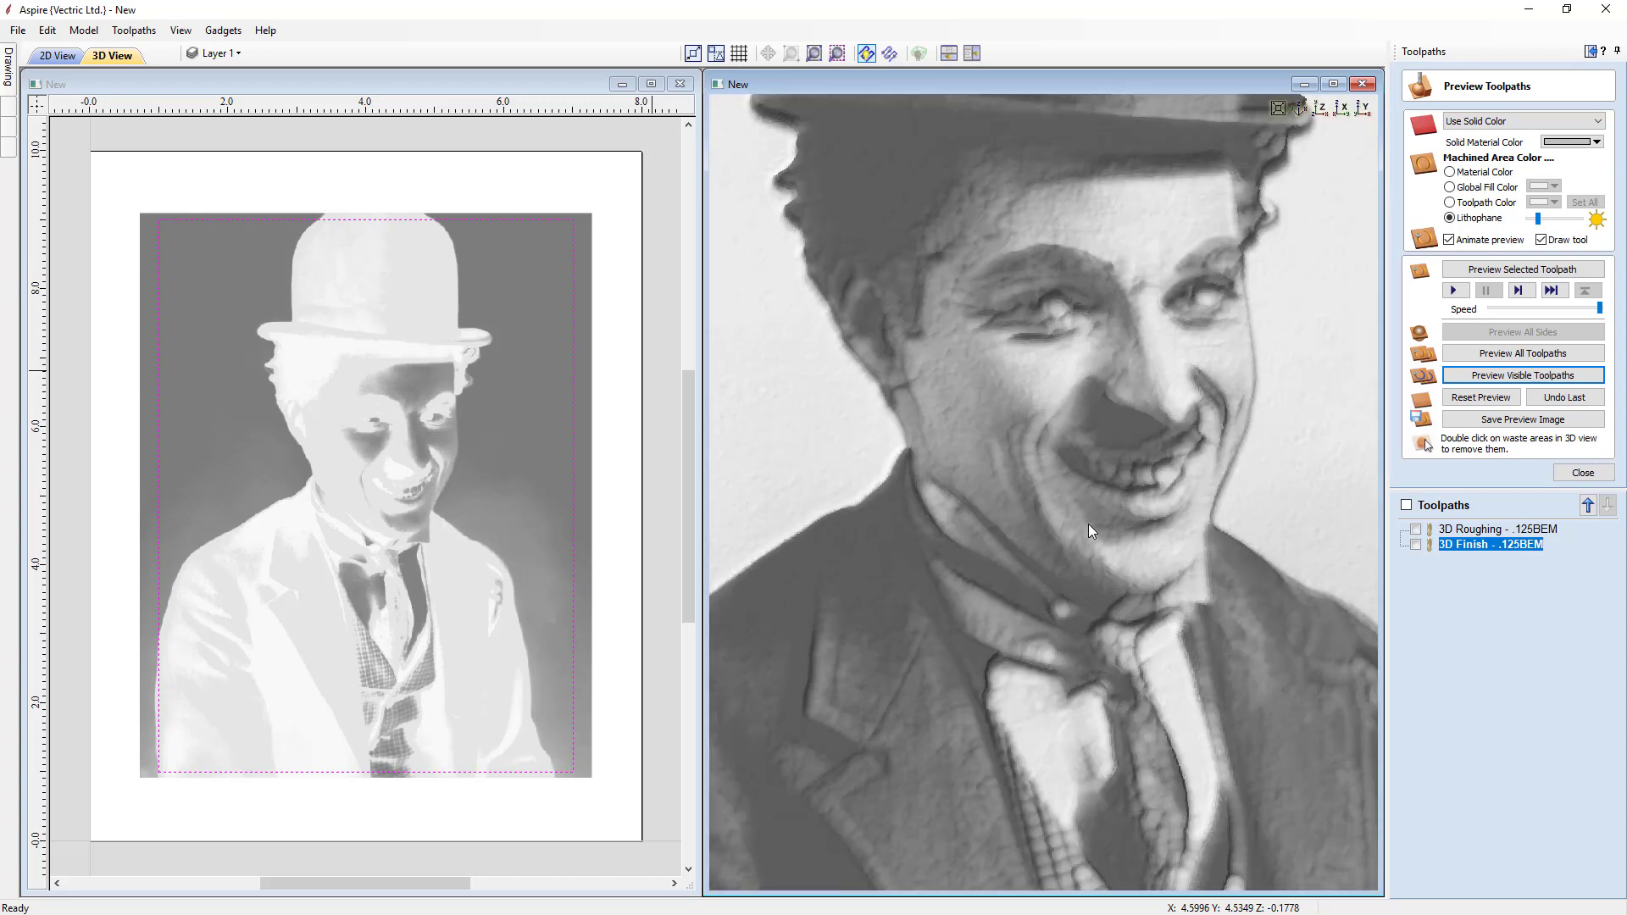
scroll(1088, 527, "down", 2)
left_click_drag(1088, 527, 1048, 532)
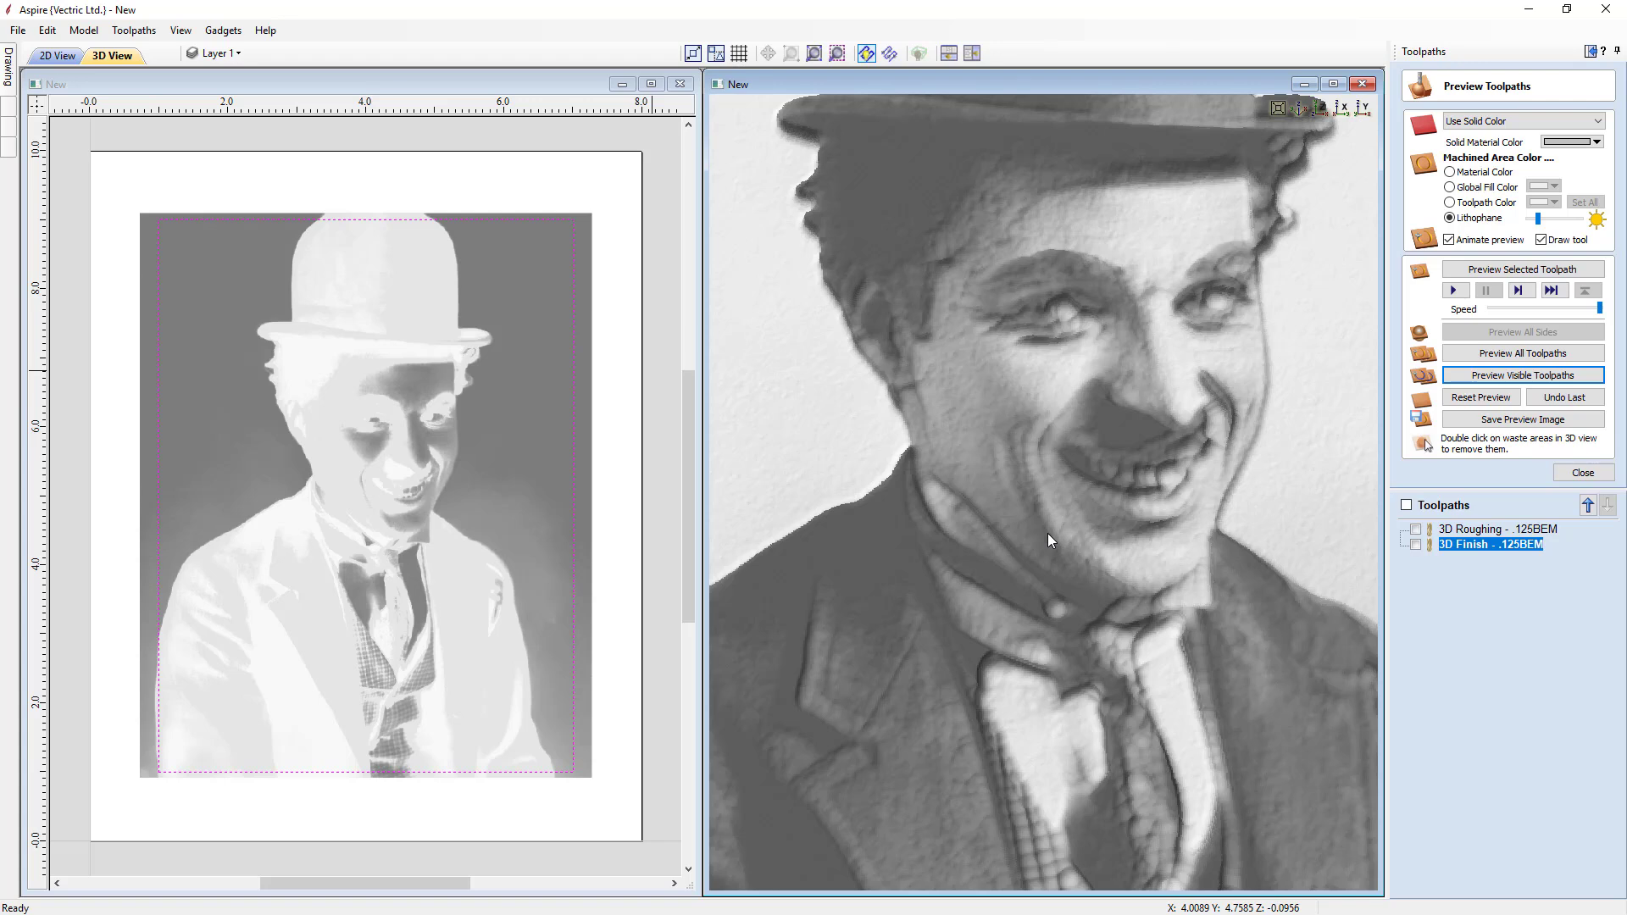
left_click_drag(1100, 602, 1122, 569)
left_click_drag(1079, 553, 1054, 617)
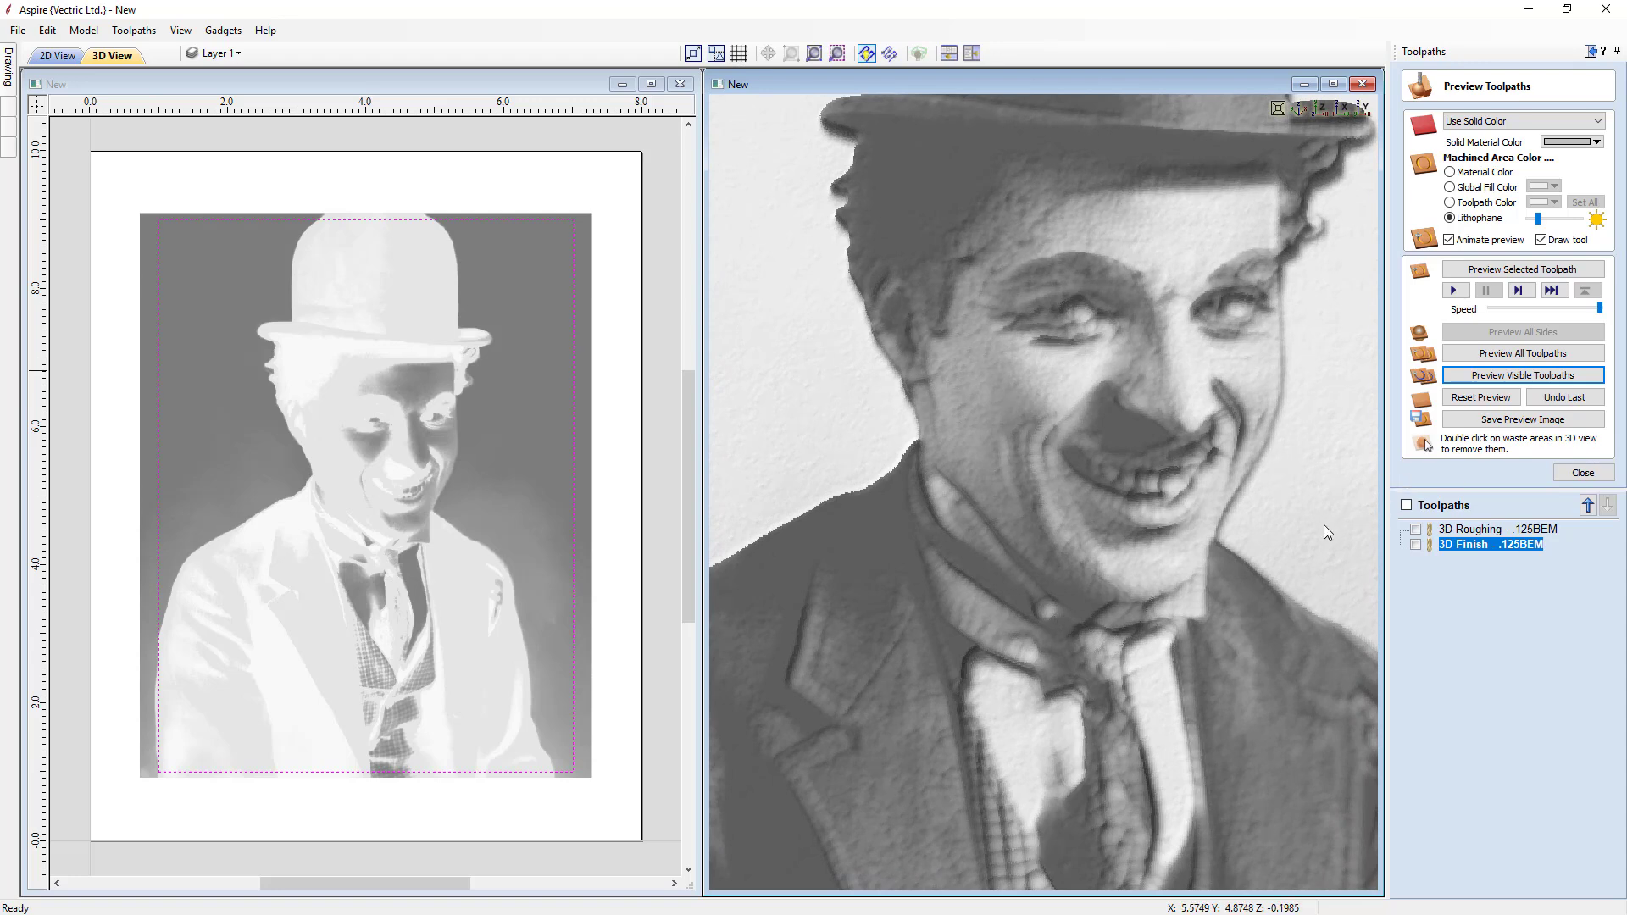
left_click(1322, 112)
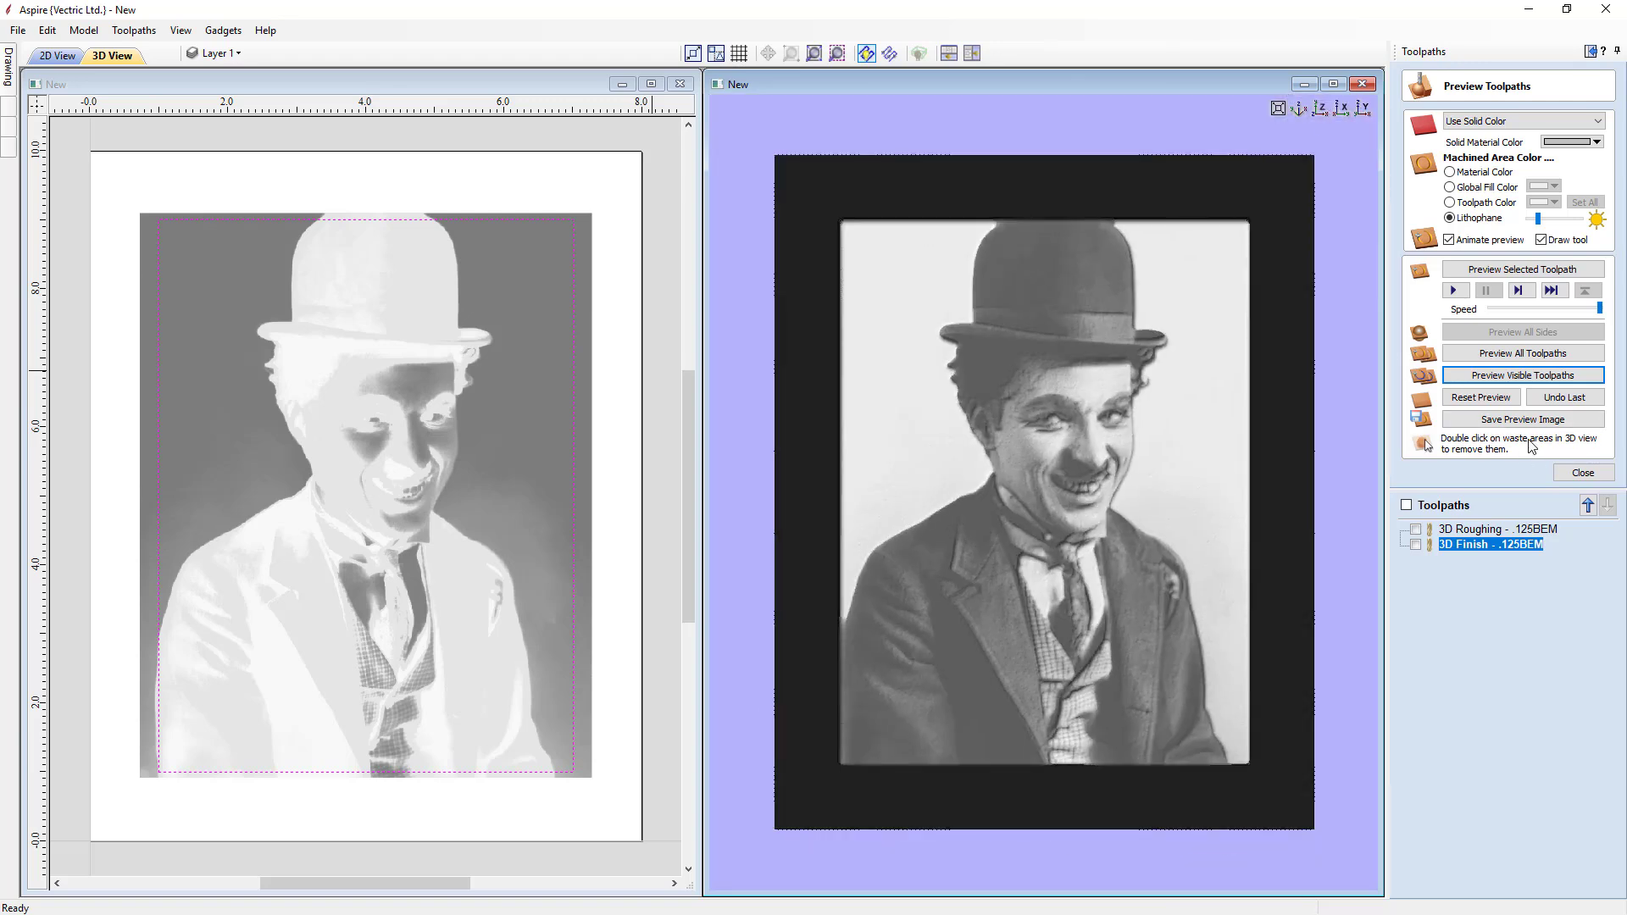
Step: Close the preview and duplicate the "3D Finish - .125BEM" toolpath
left_click(1578, 473)
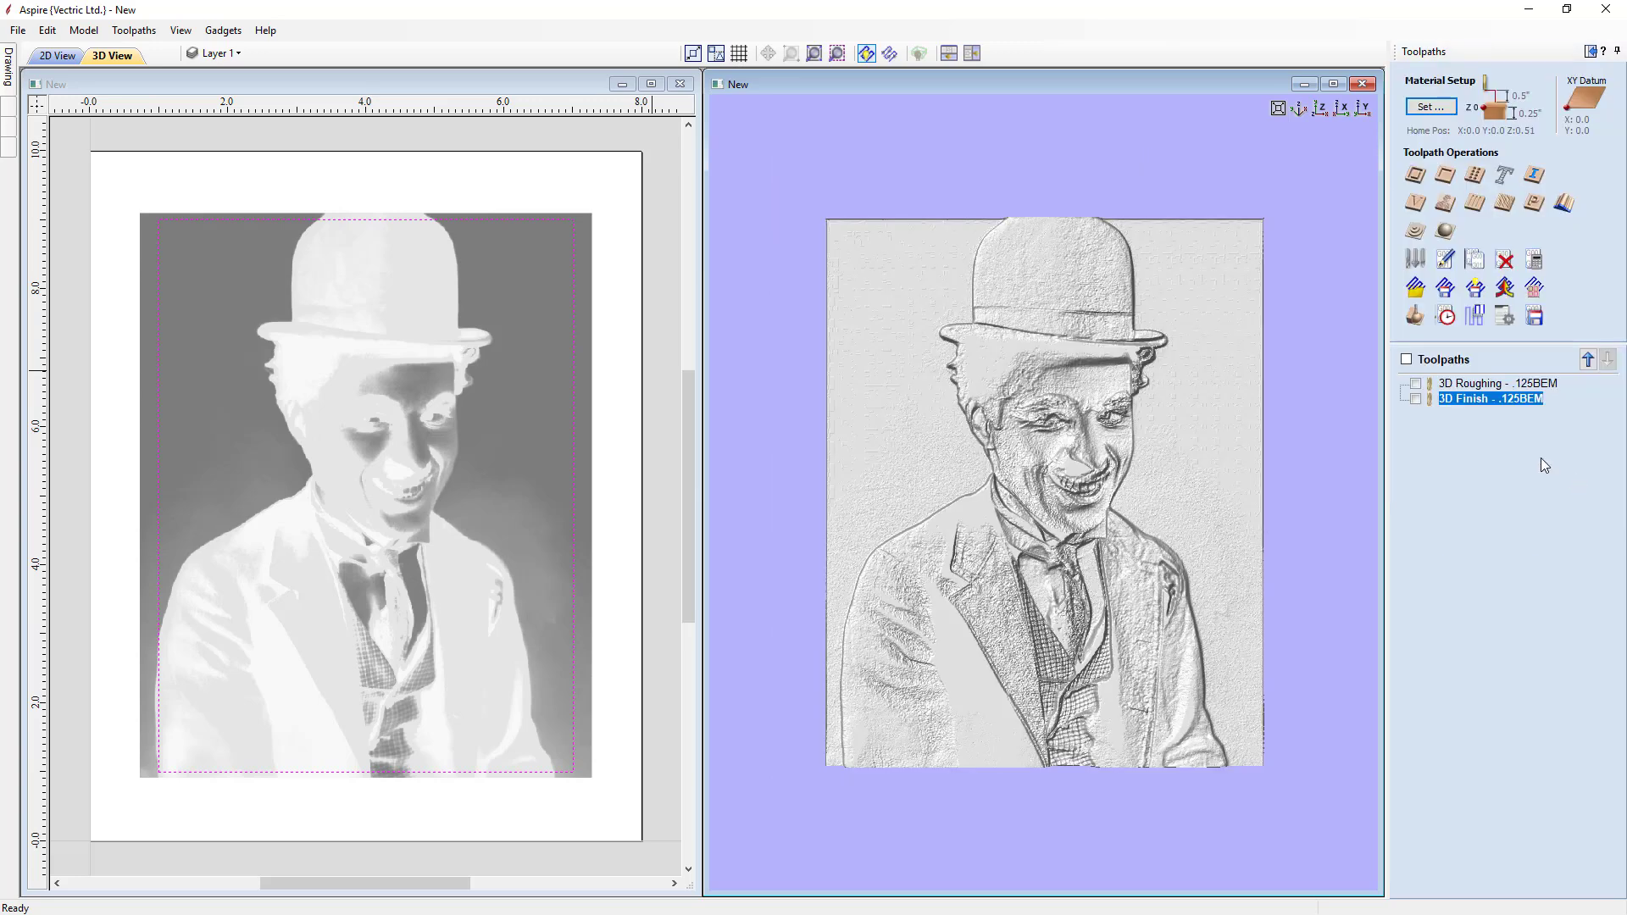
right_click(1482, 400)
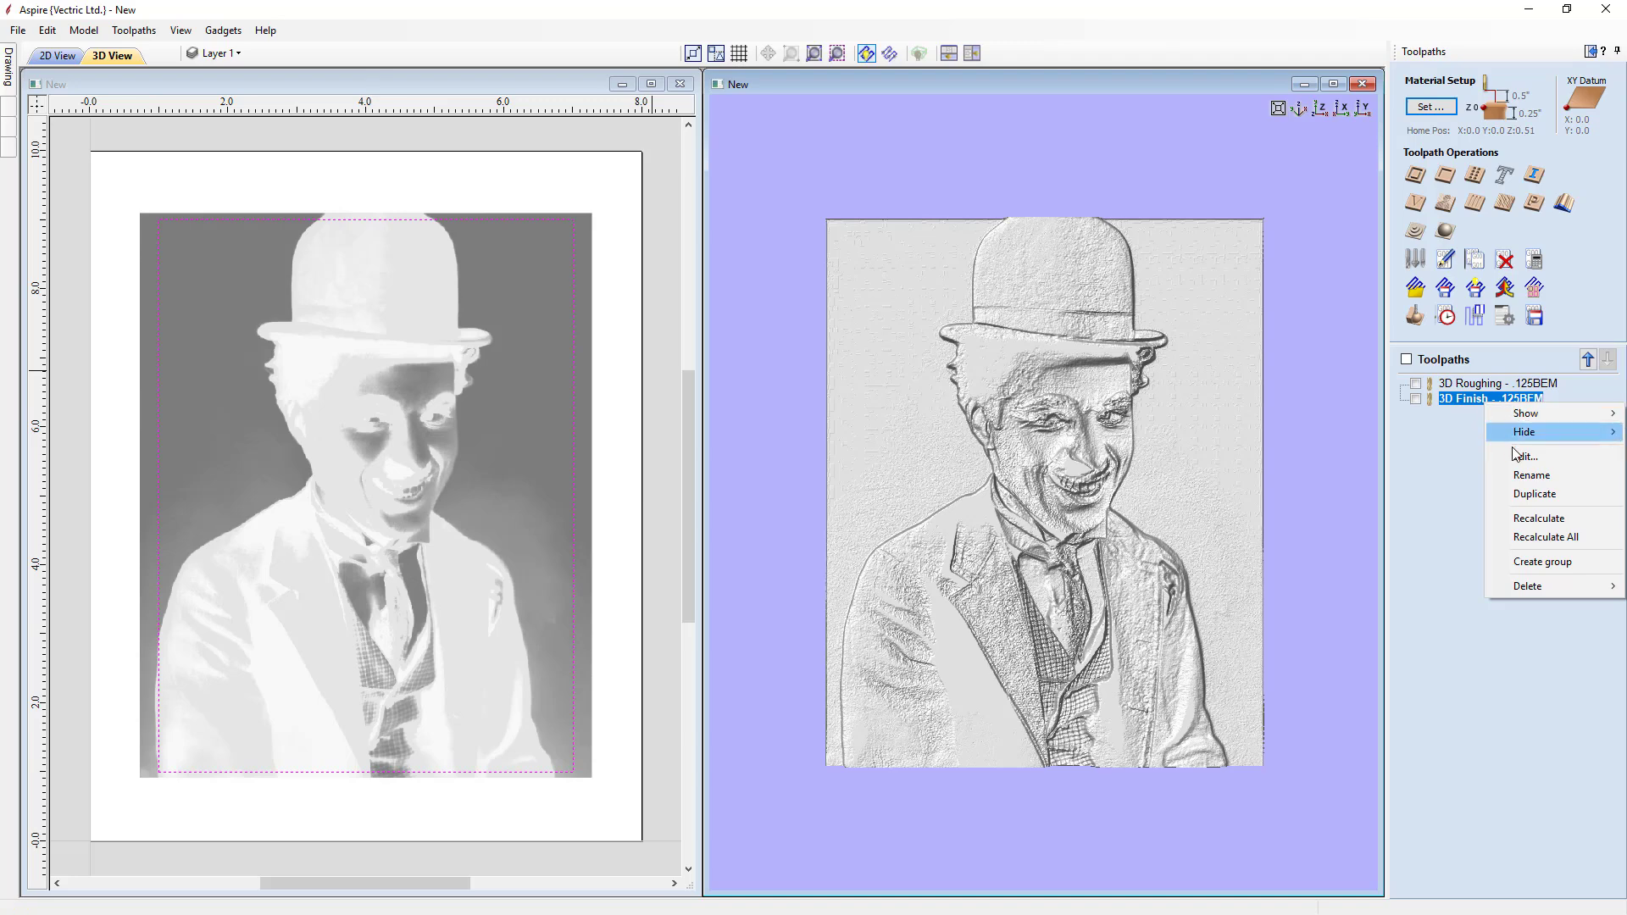
left_click(1534, 494)
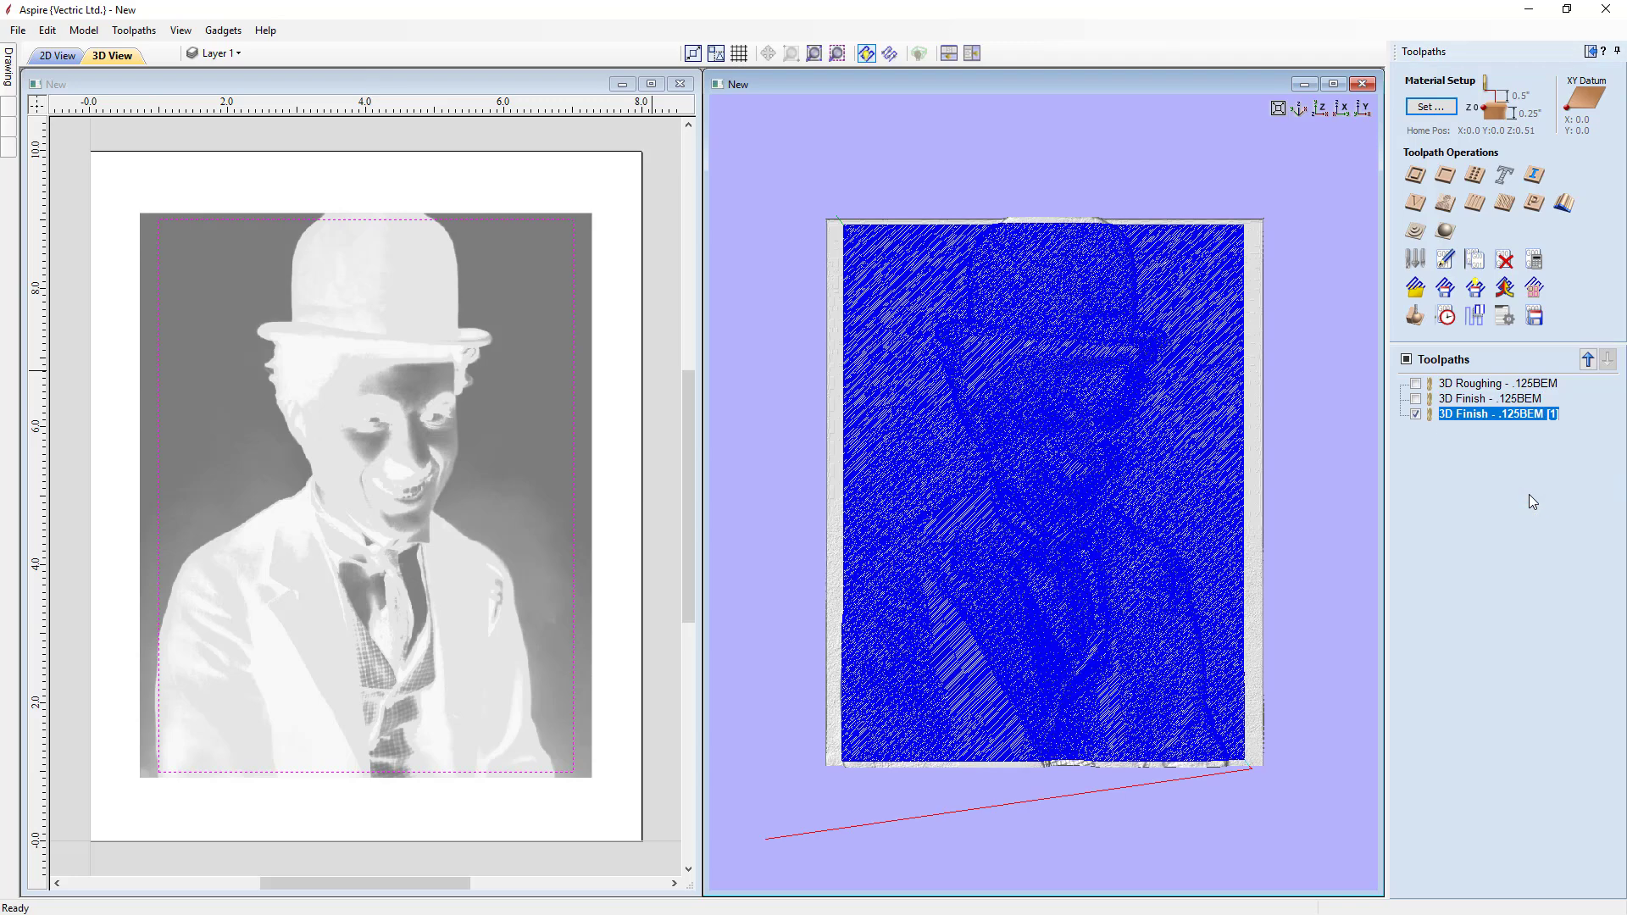
Step: Edit the duplicated finishing toolpath to use the 1/16" ball nose tool with an 8% stepover
double_click(1490, 417)
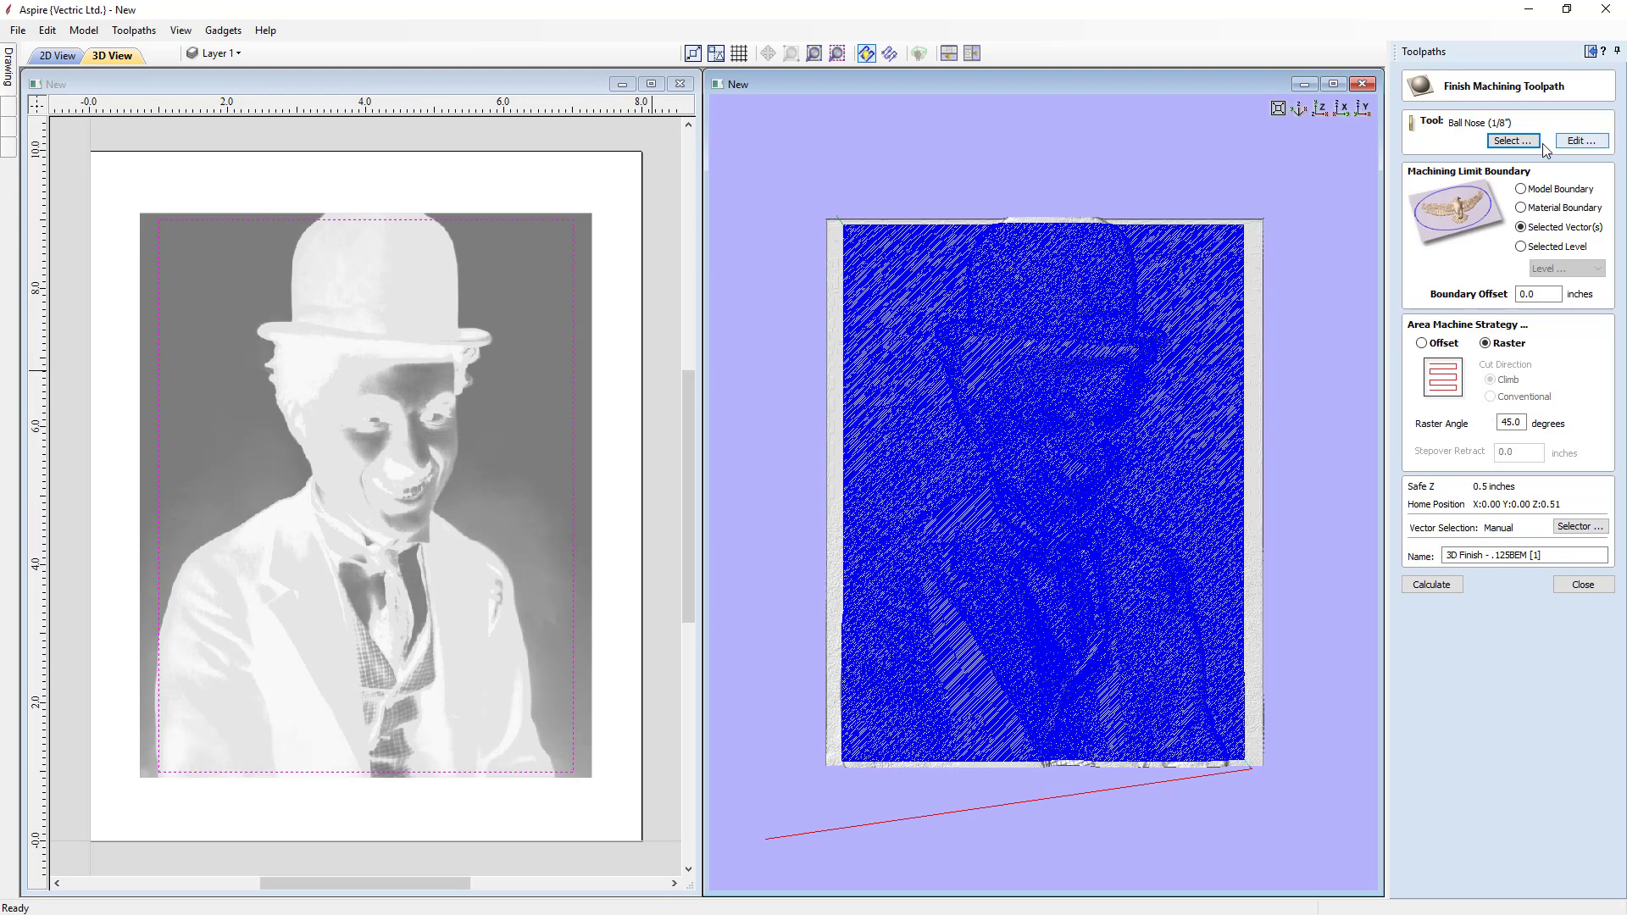
left_click(1511, 140)
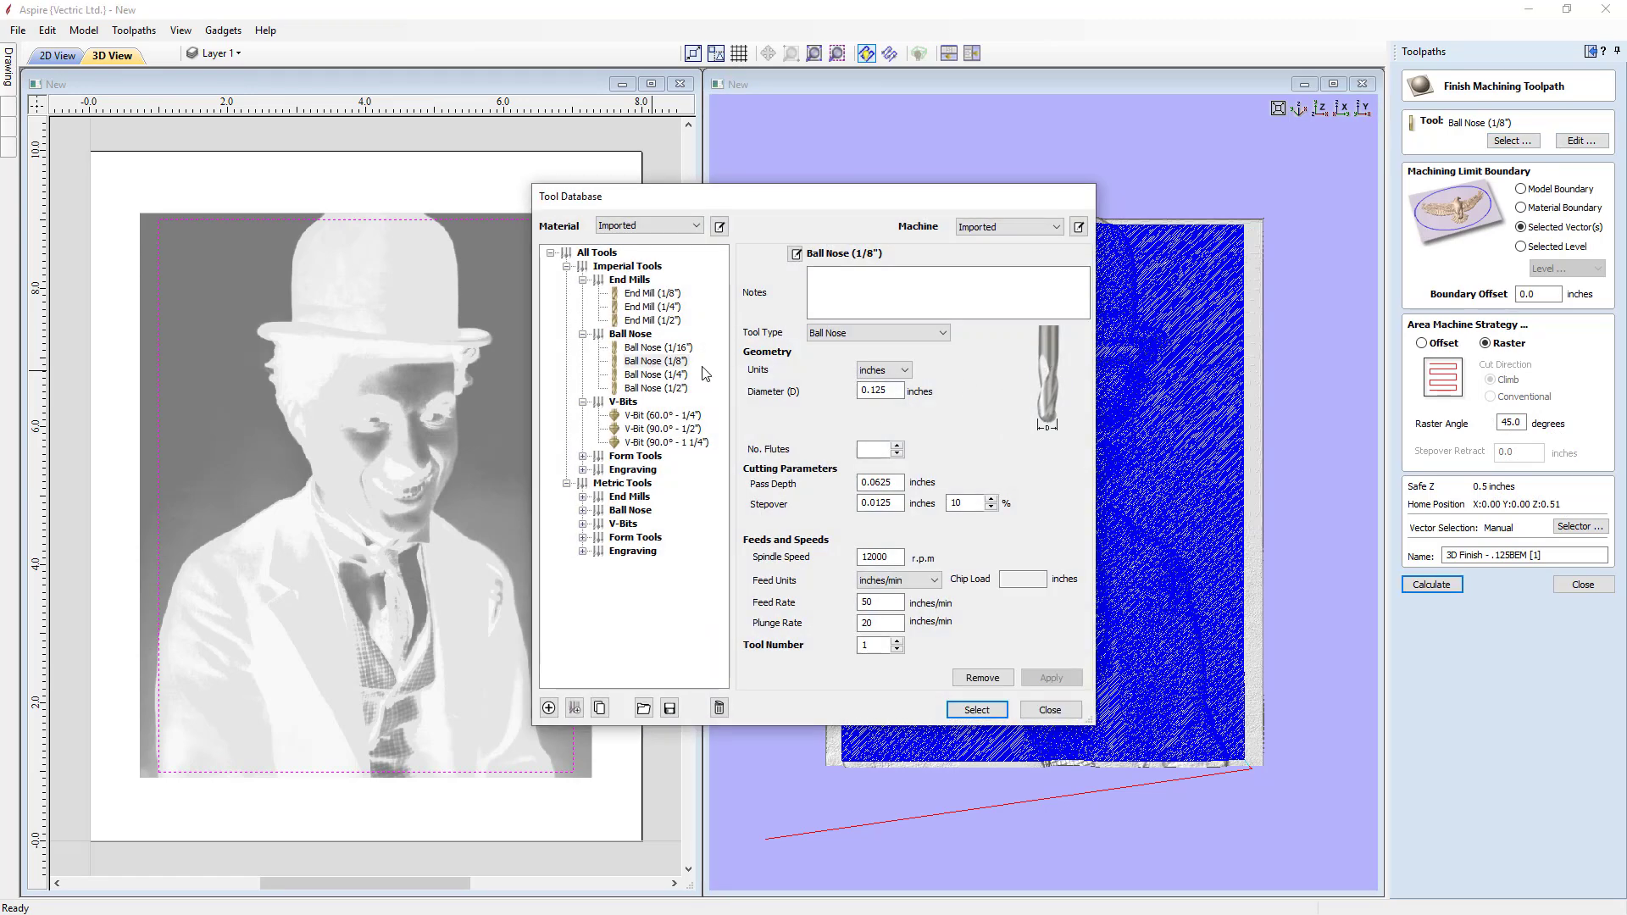
left_click(685, 350)
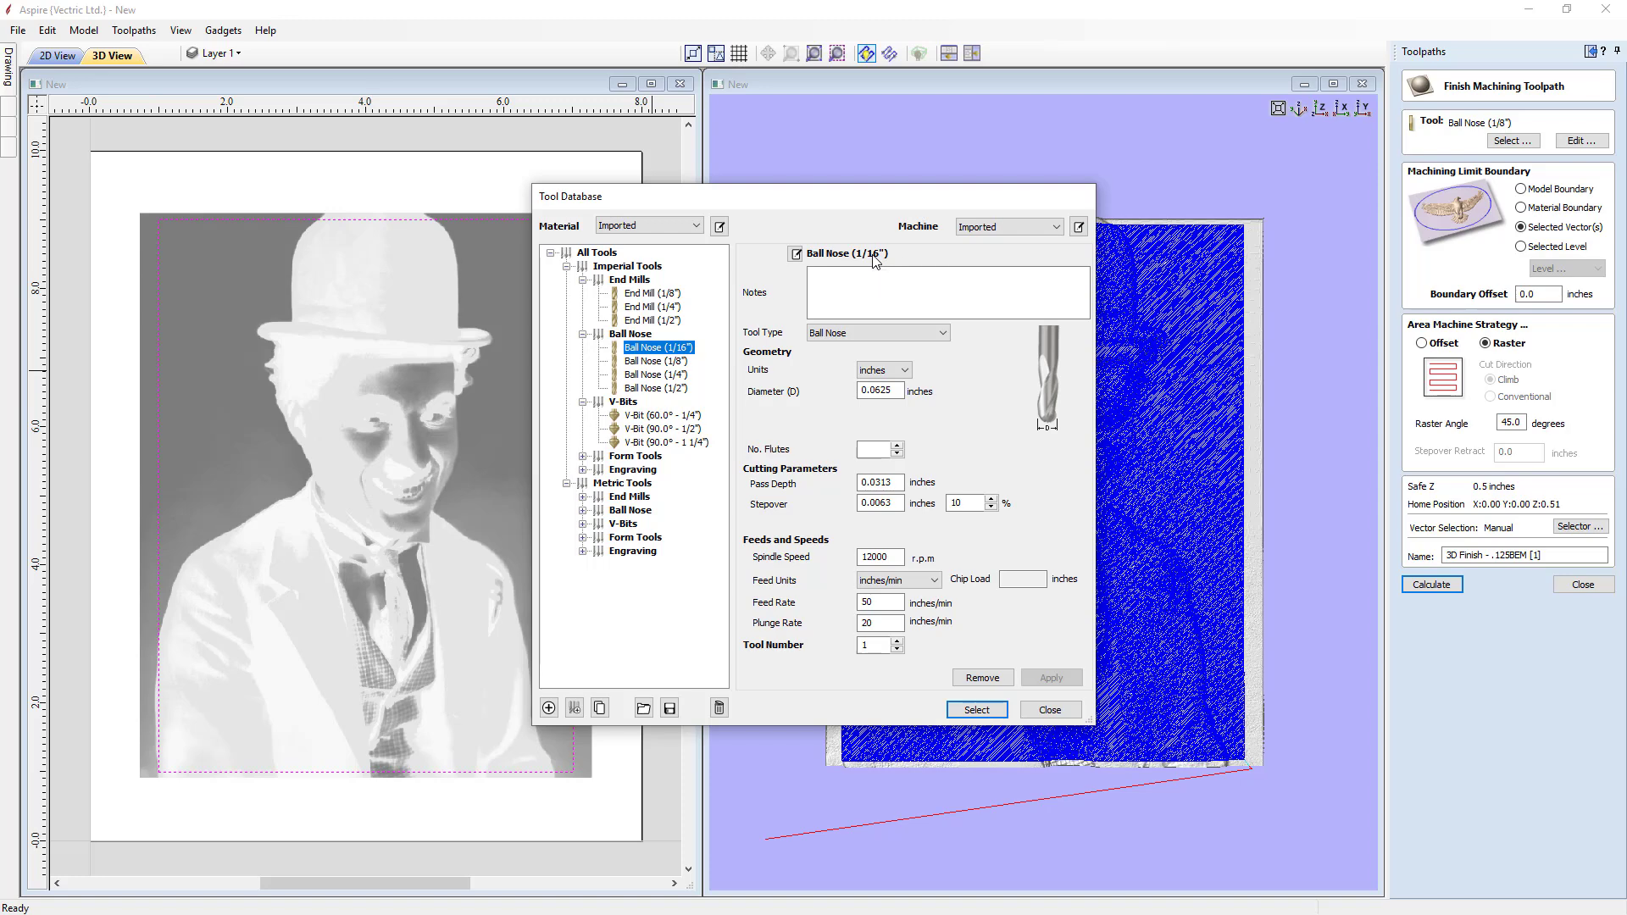
double_click(958, 503)
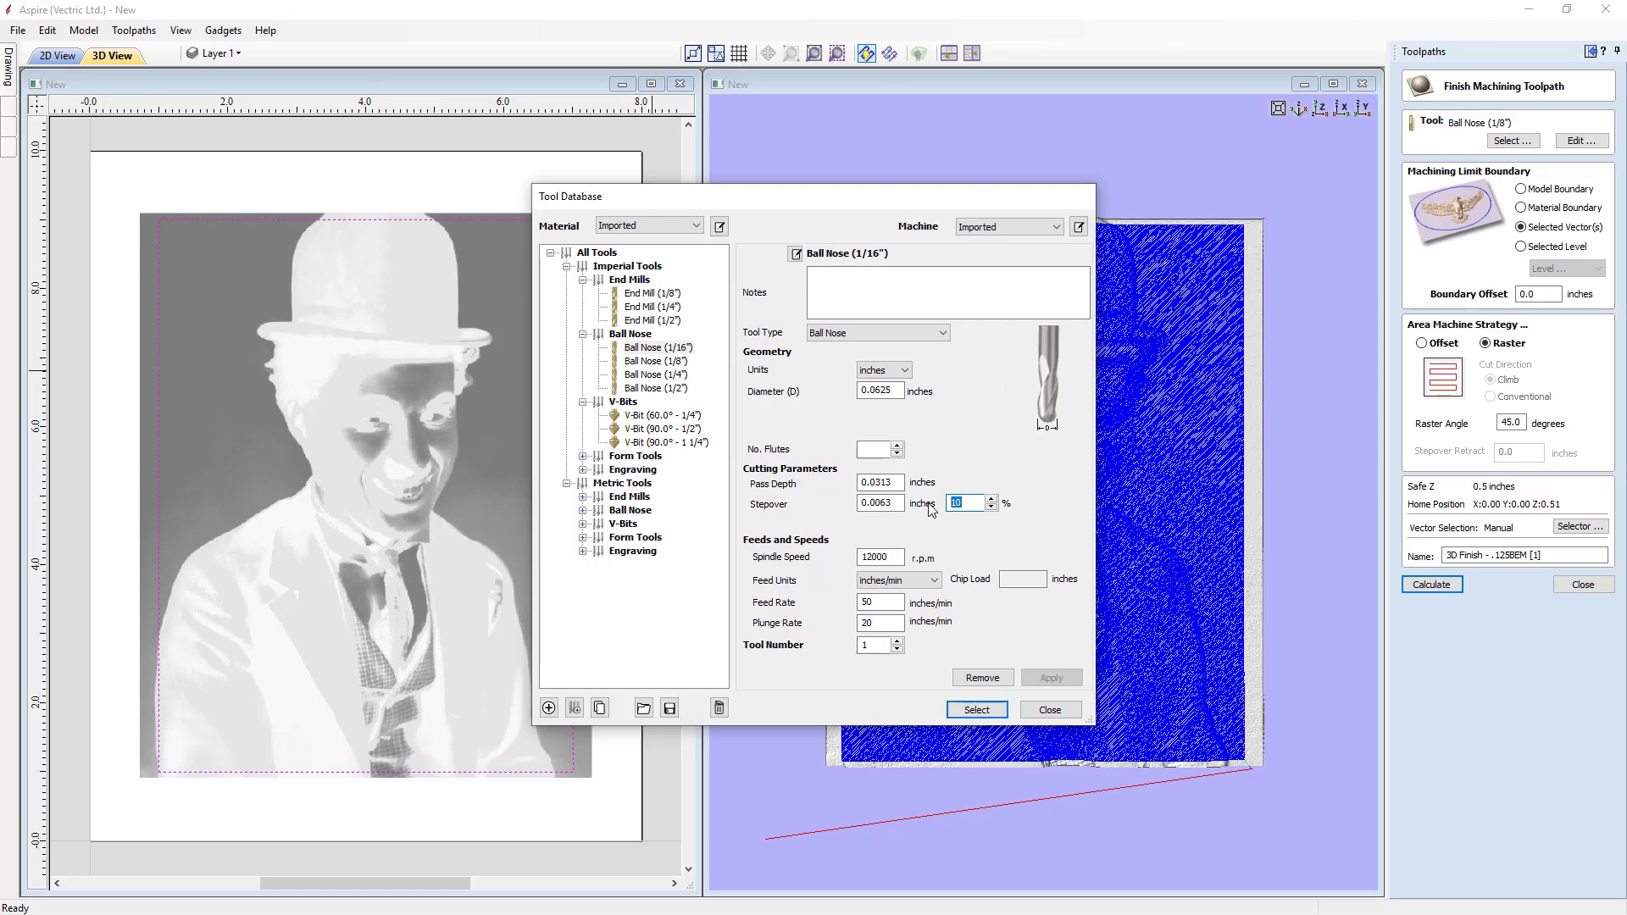
type("8")
left_click(976, 709)
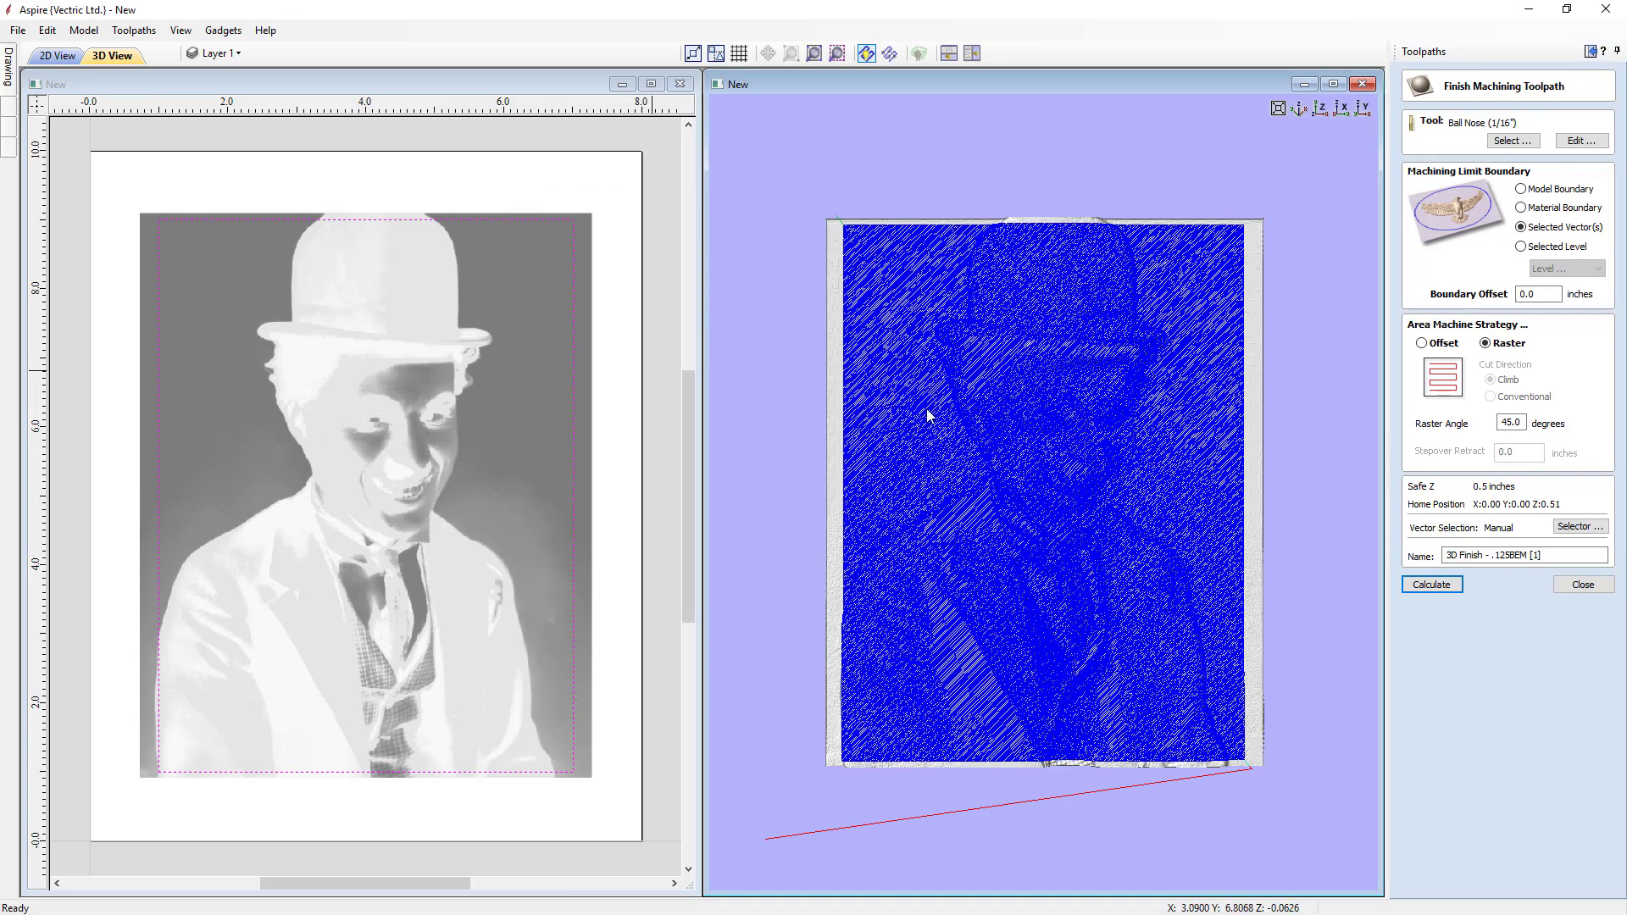
left_click(1579, 141)
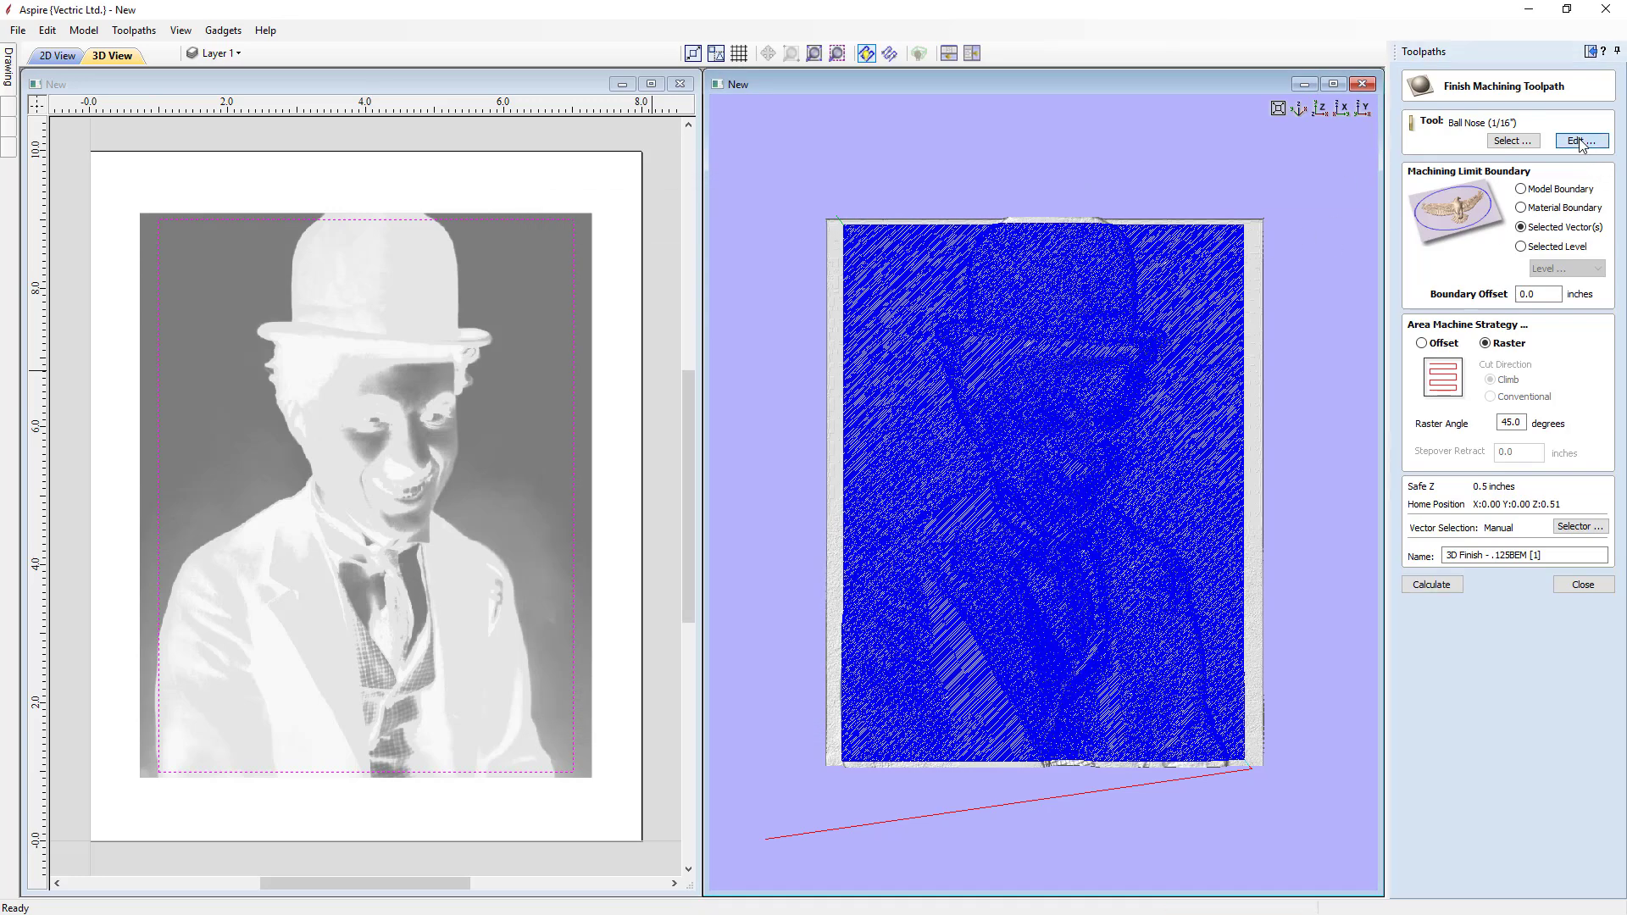
left_click_drag(872, 492, 841, 497)
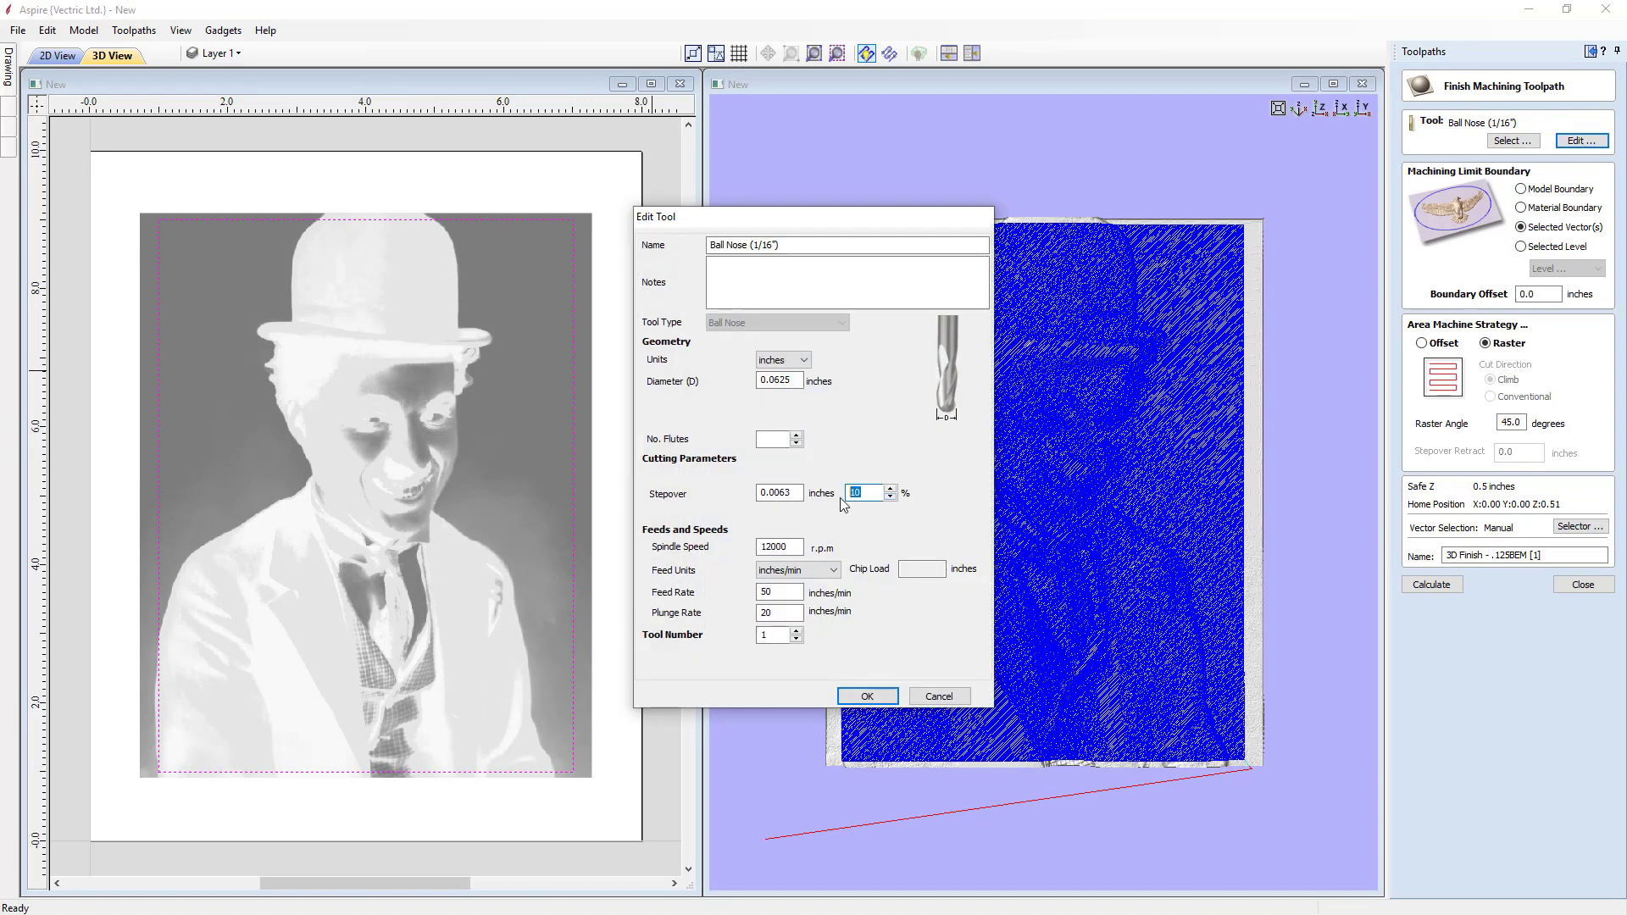
type("8")
left_click(867, 696)
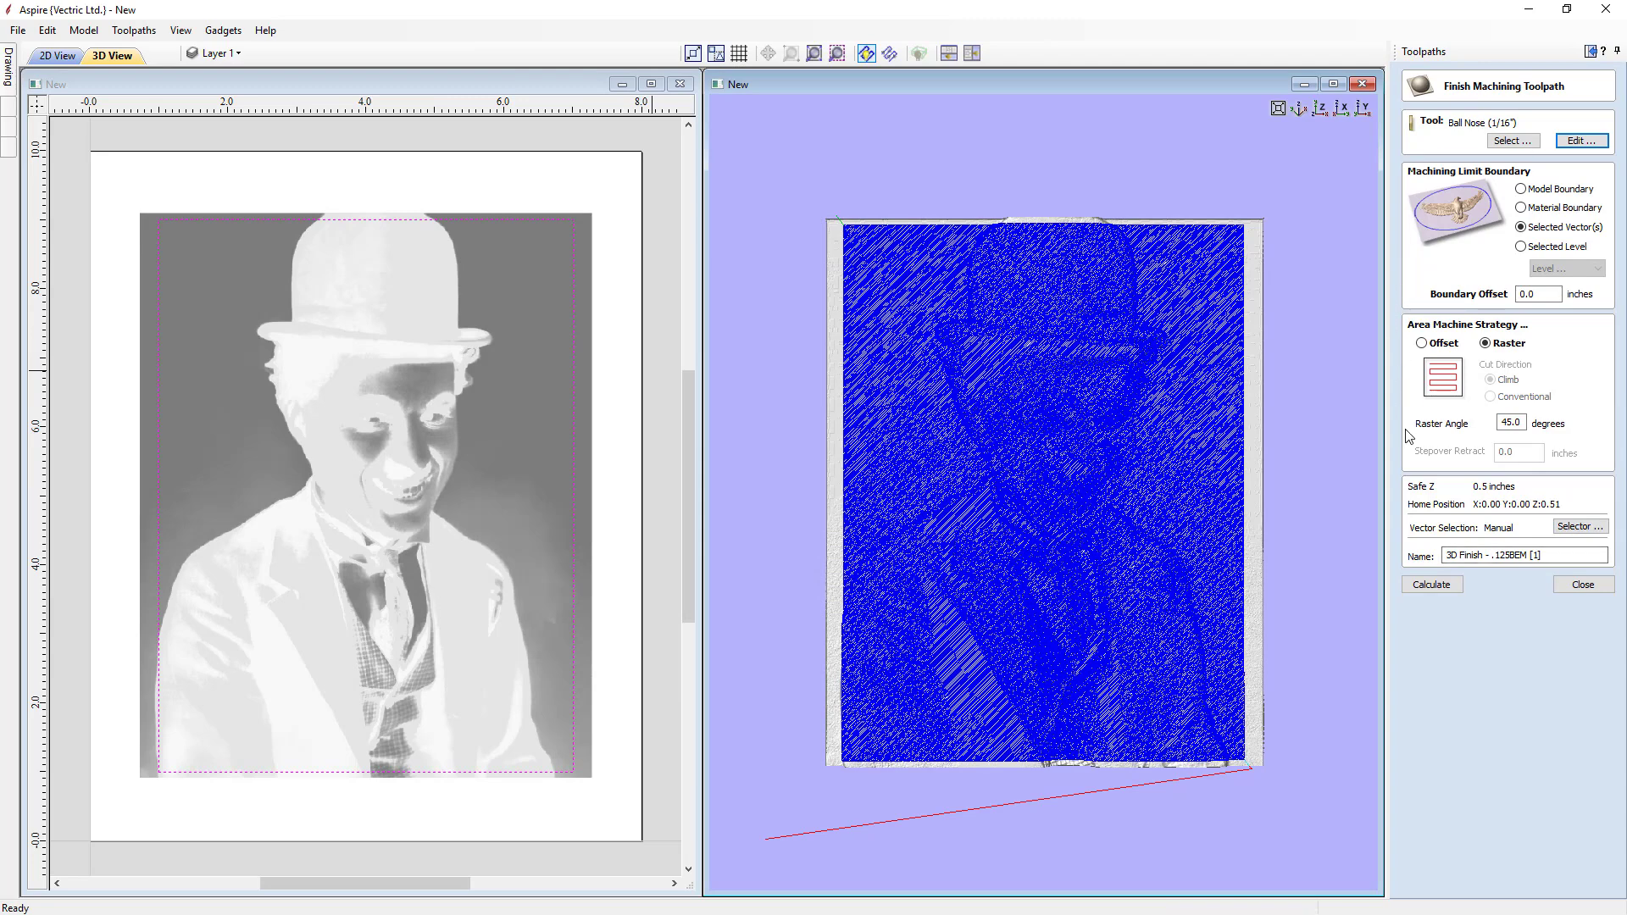
Step: Rename the duplicated toolpath "3D Finish - .0625BEM" and calculate it
double_click(1535, 555)
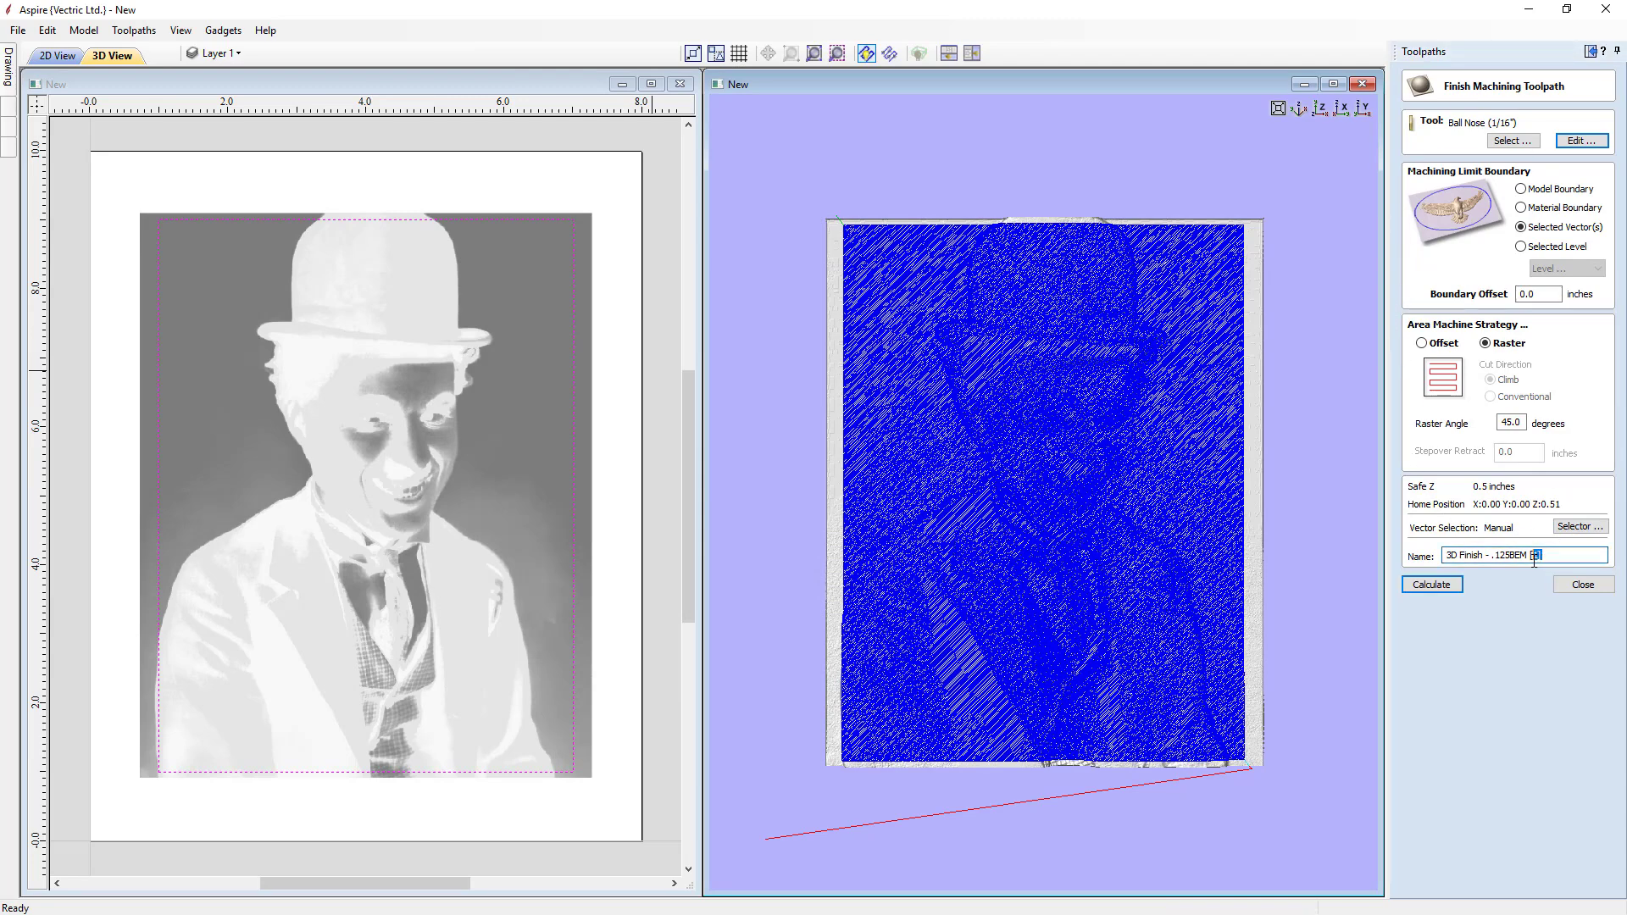
key("BackSpace")
key("Left")
key("Left")
key("Left")
key("Left")
key("Left")
key("BackSpace")
left_click(1453, 582)
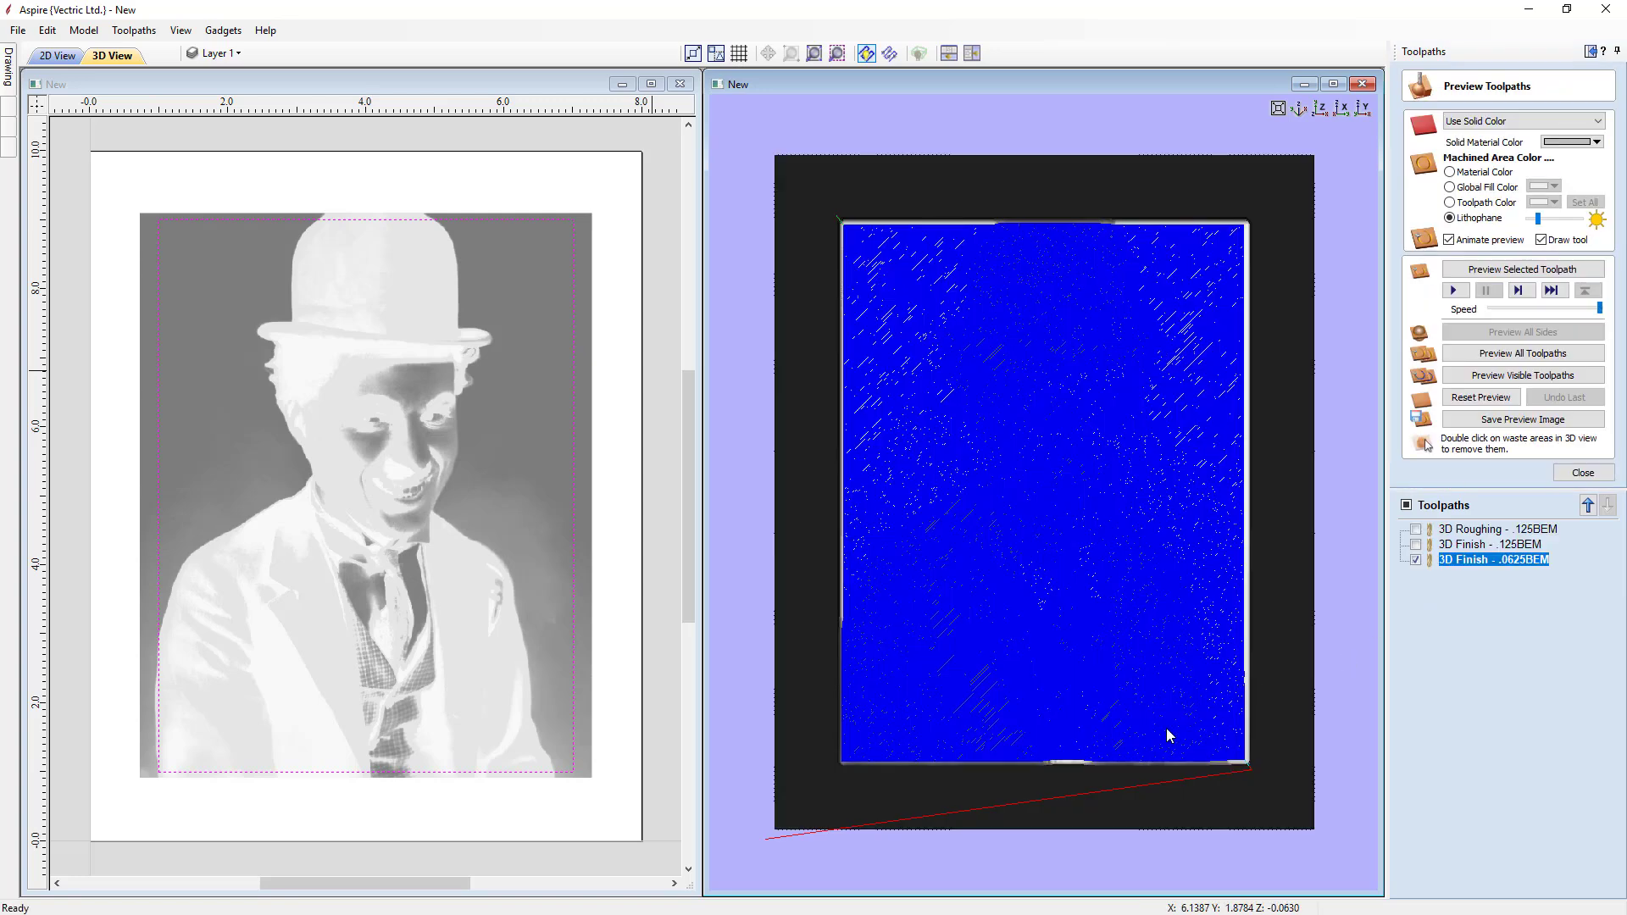
Step: Simulate the visible "3D Finish - .0625BEM" toolpath at slightly reduced speed, raising the preview speed to maximum during the run
left_click_drag(1056, 753, 1114, 678)
scroll(1075, 693, "up", 2)
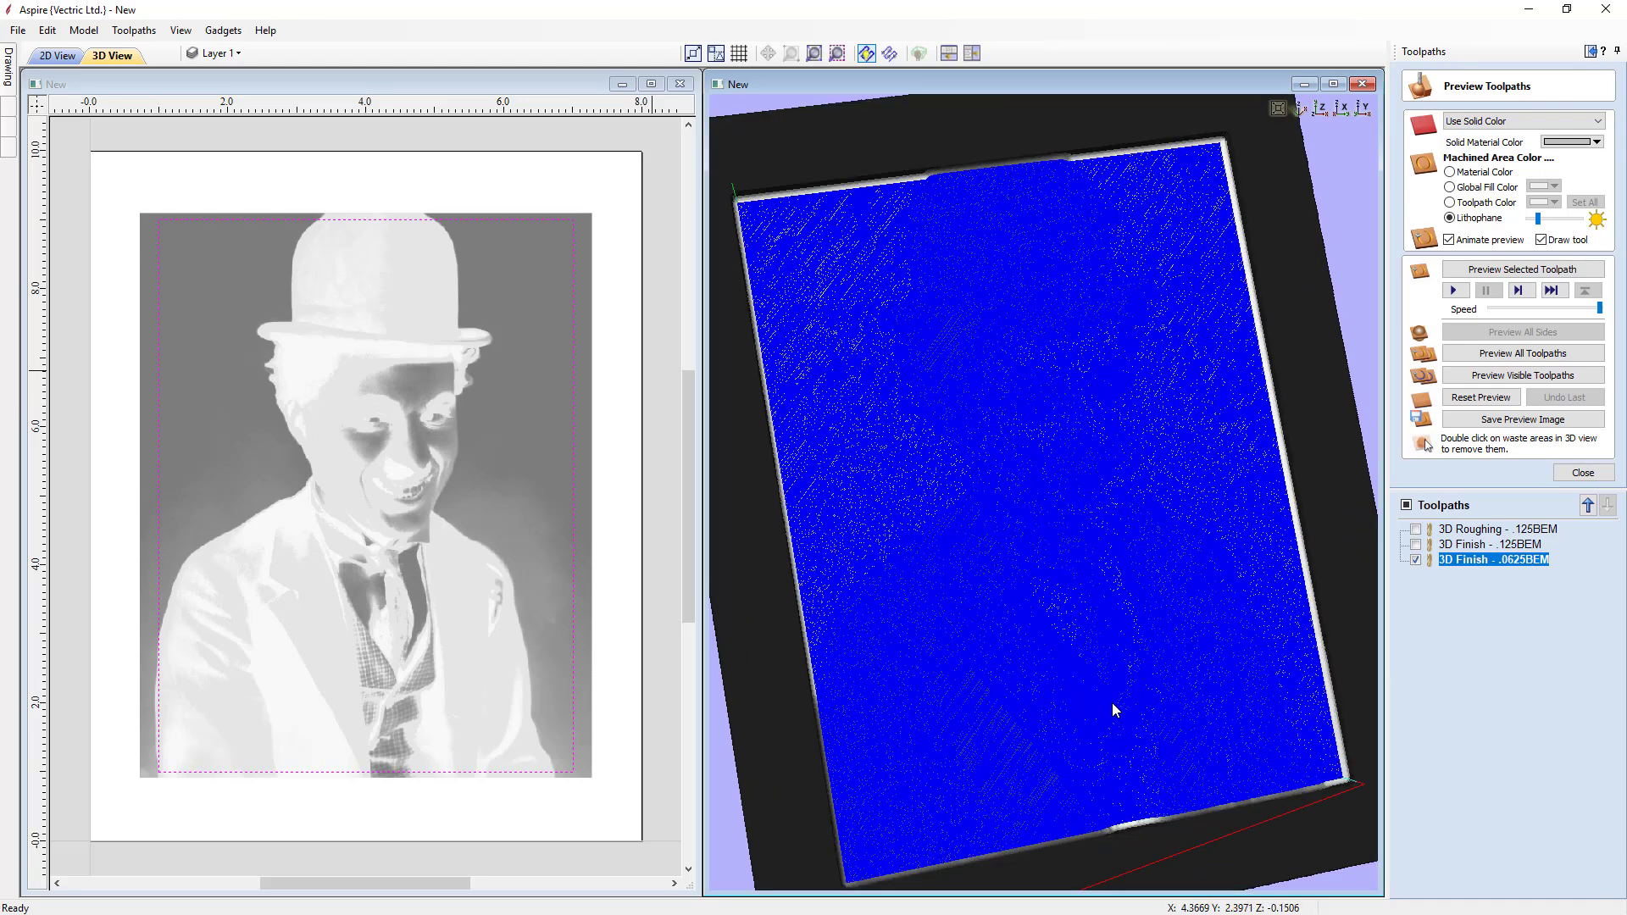
scroll(1132, 714, "up", 4)
scroll(1051, 585, "down", 2)
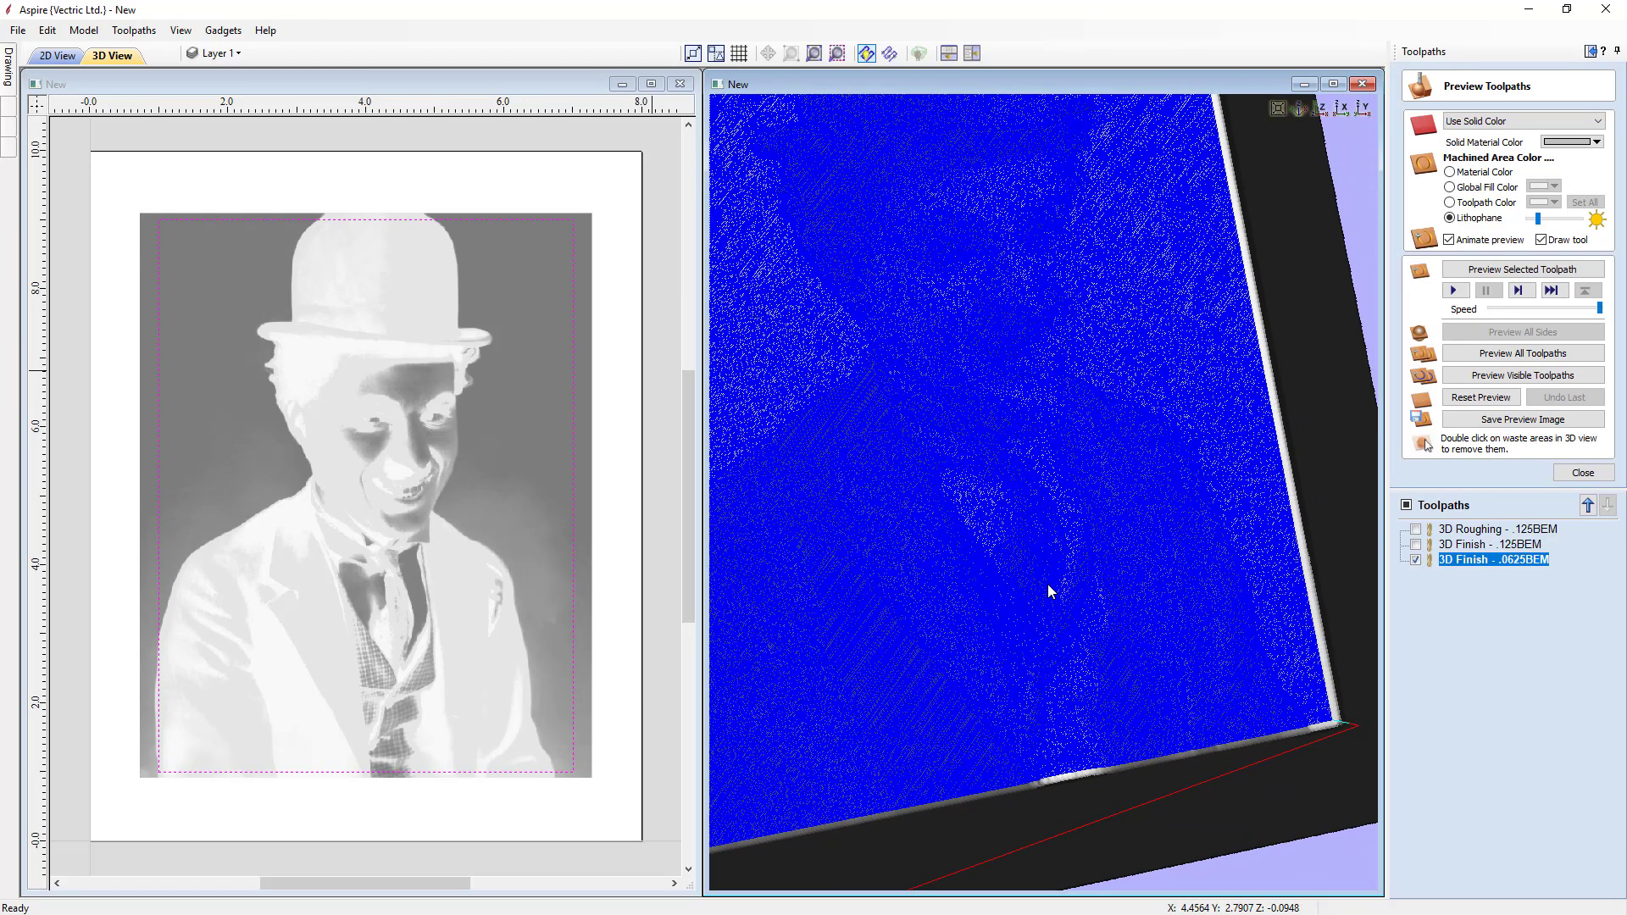
left_click(1588, 310)
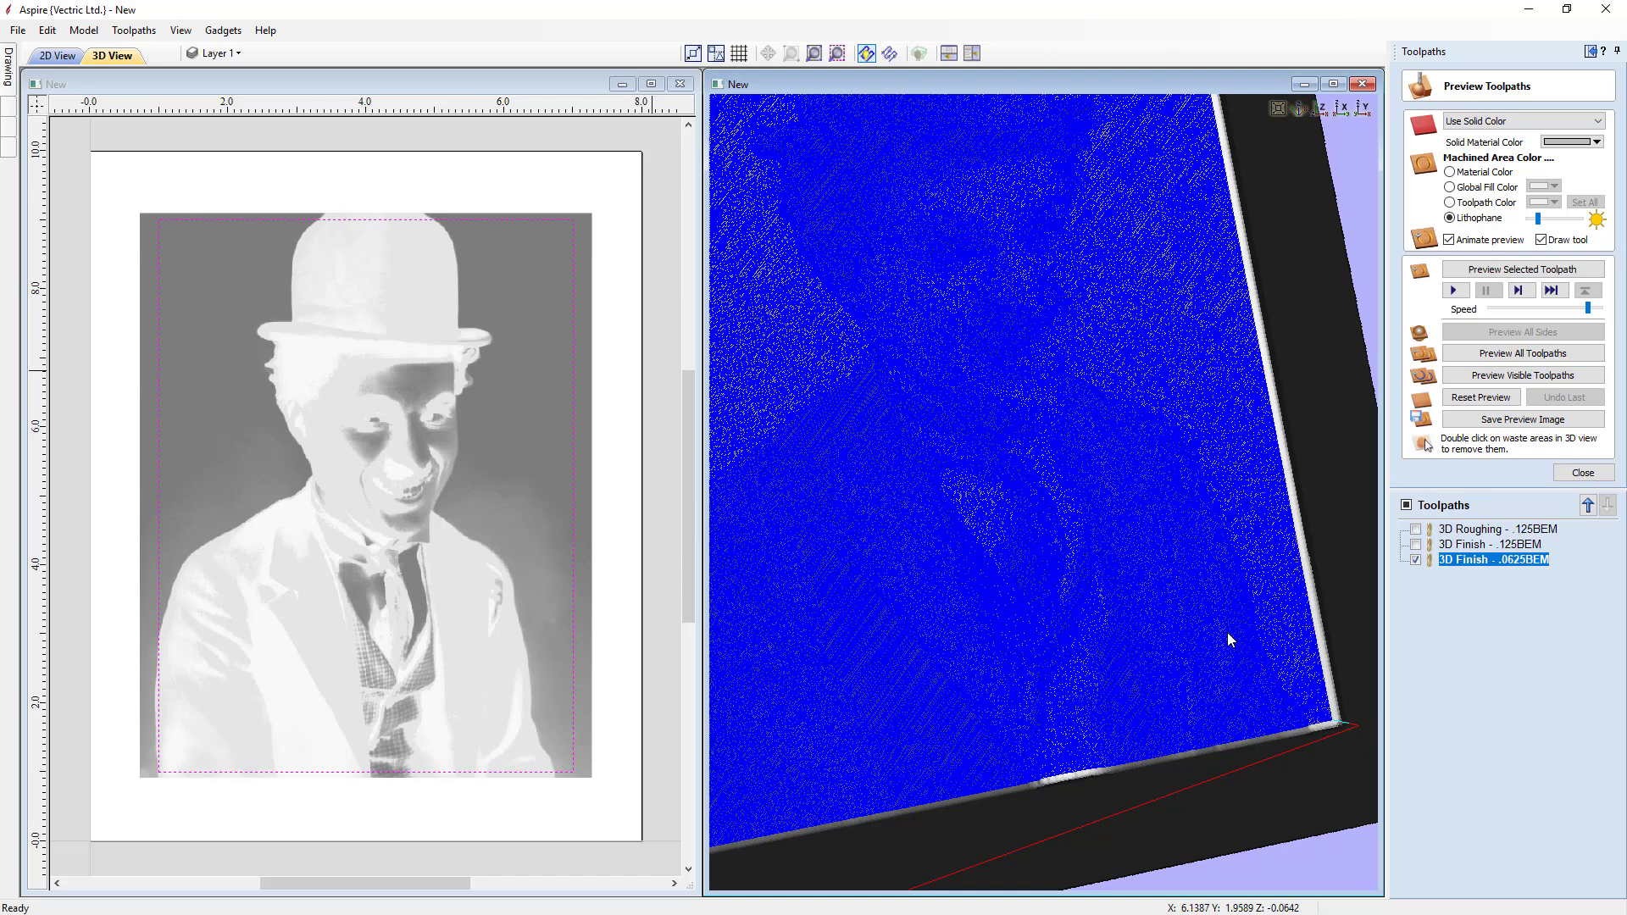
left_click_drag(1068, 545, 1054, 551)
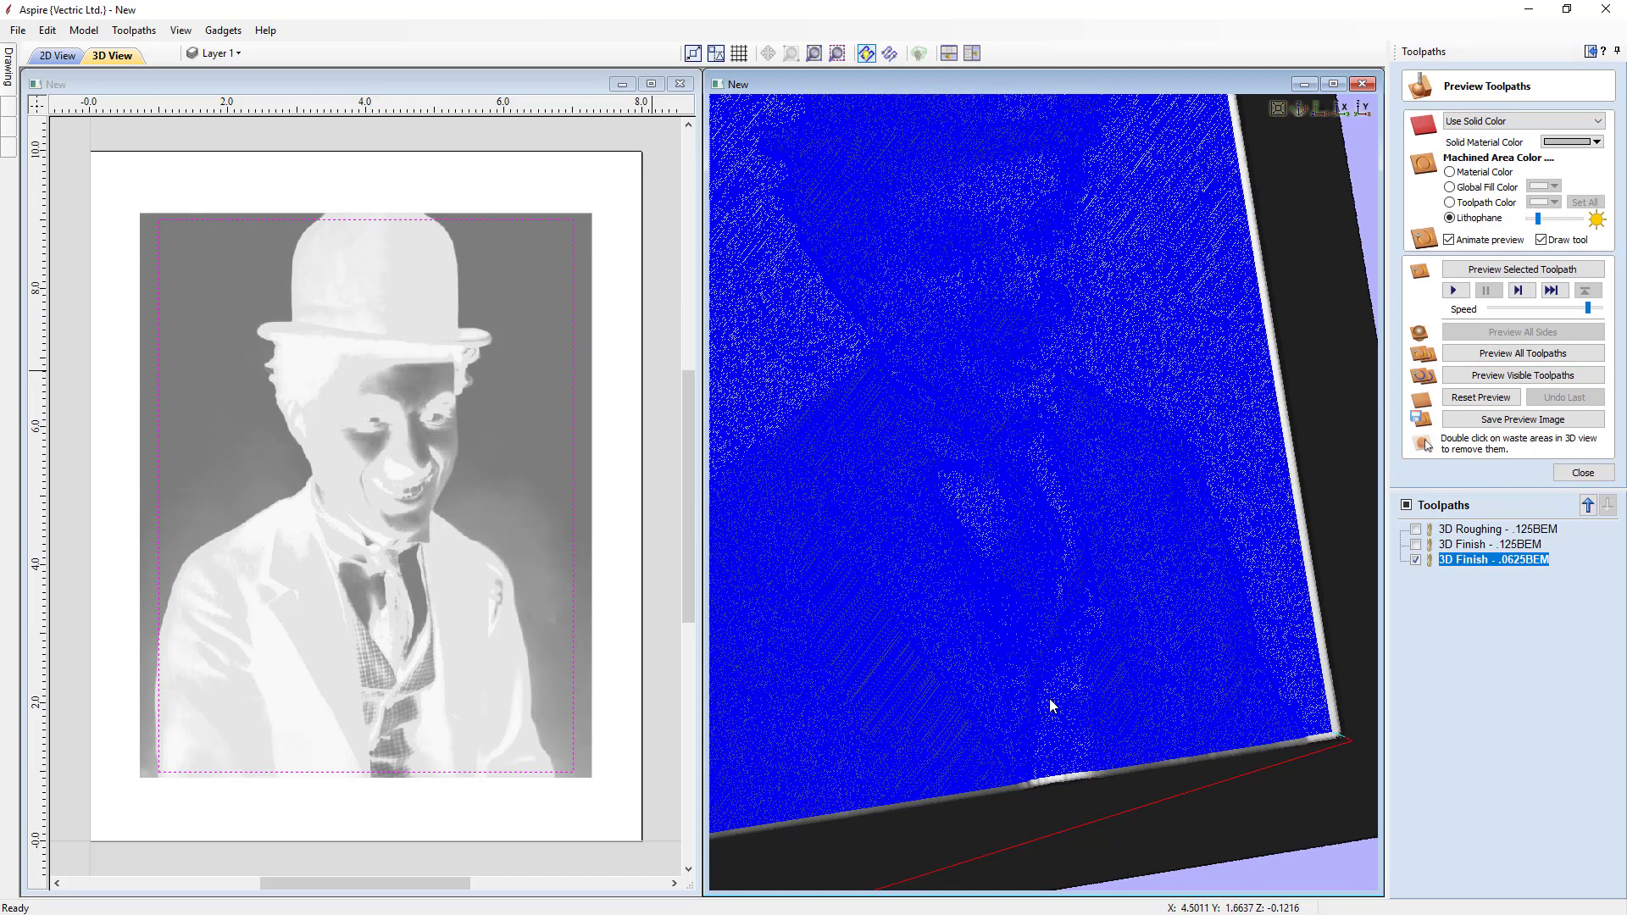
left_click(1501, 377)
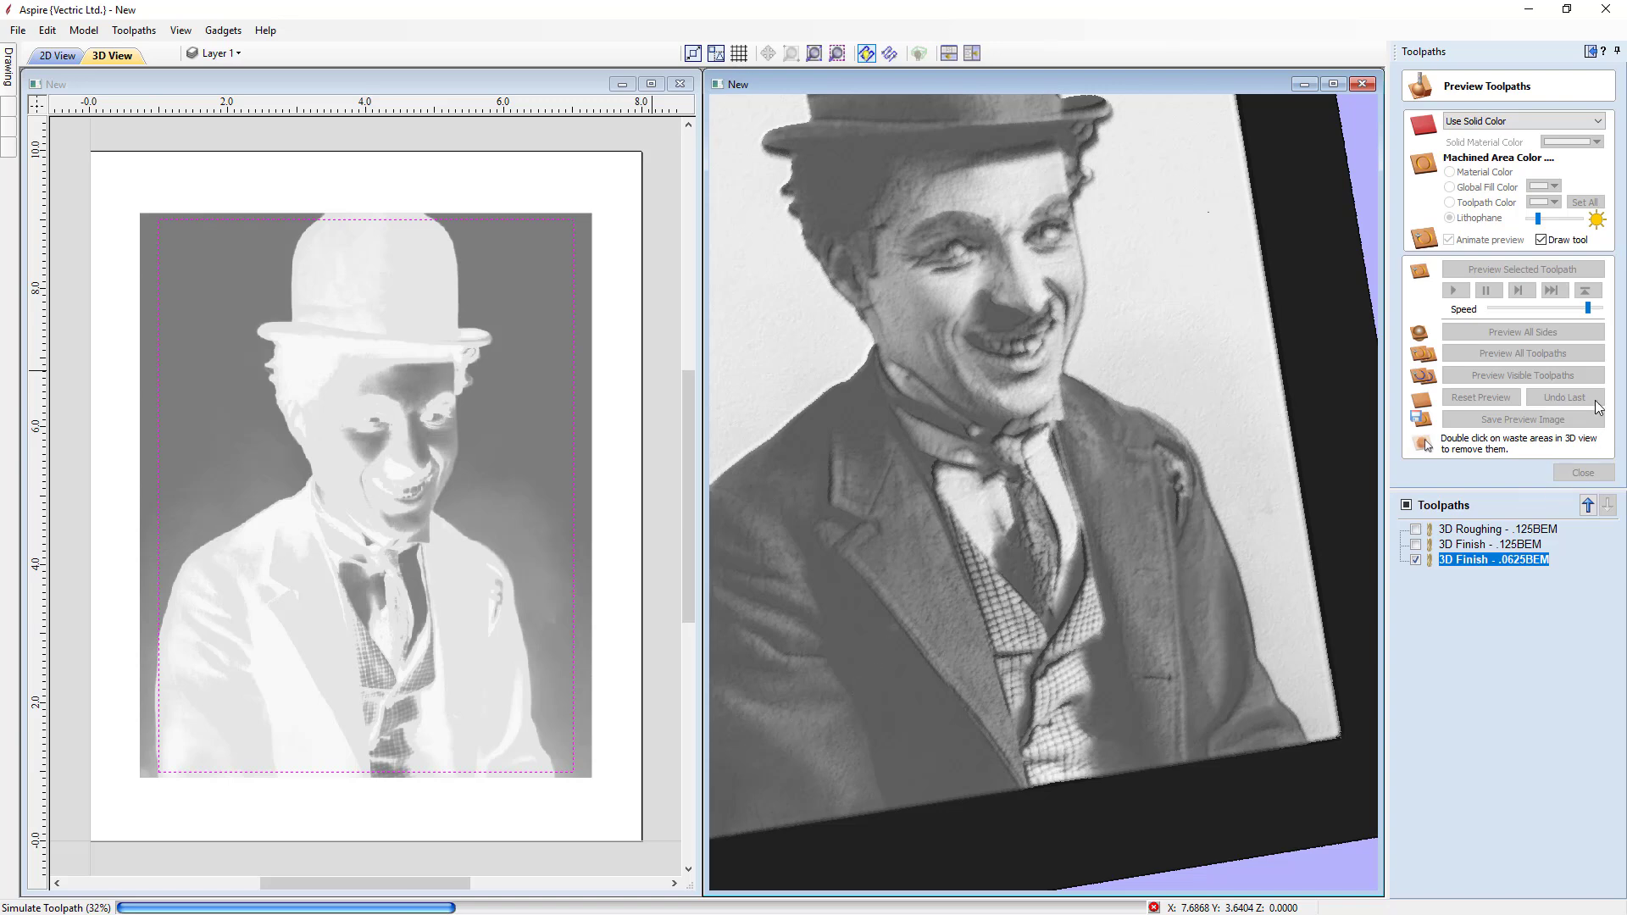
left_click_drag(1588, 312, 1600, 311)
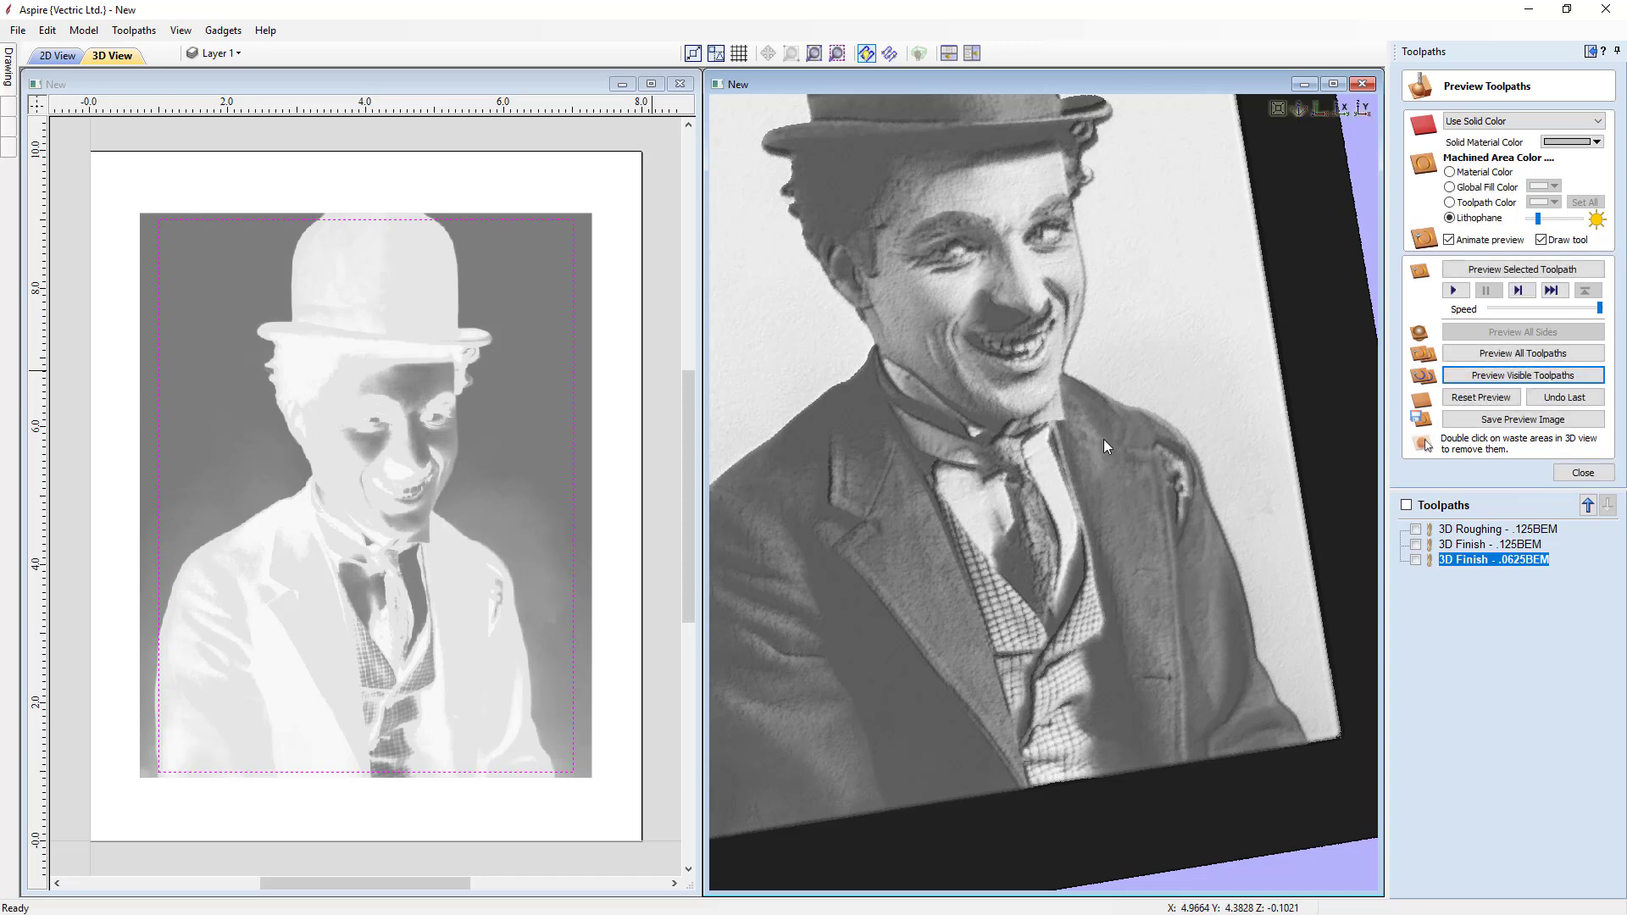
Step: Inspect the finished lithophane preview from an angle and from directly above, ending by closing the preview
mouse_move(1122, 591)
left_mouse_down()
mouse_move(893, 551)
mouse_move(1091, 622)
mouse_move(1127, 584)
left_mouse_up()
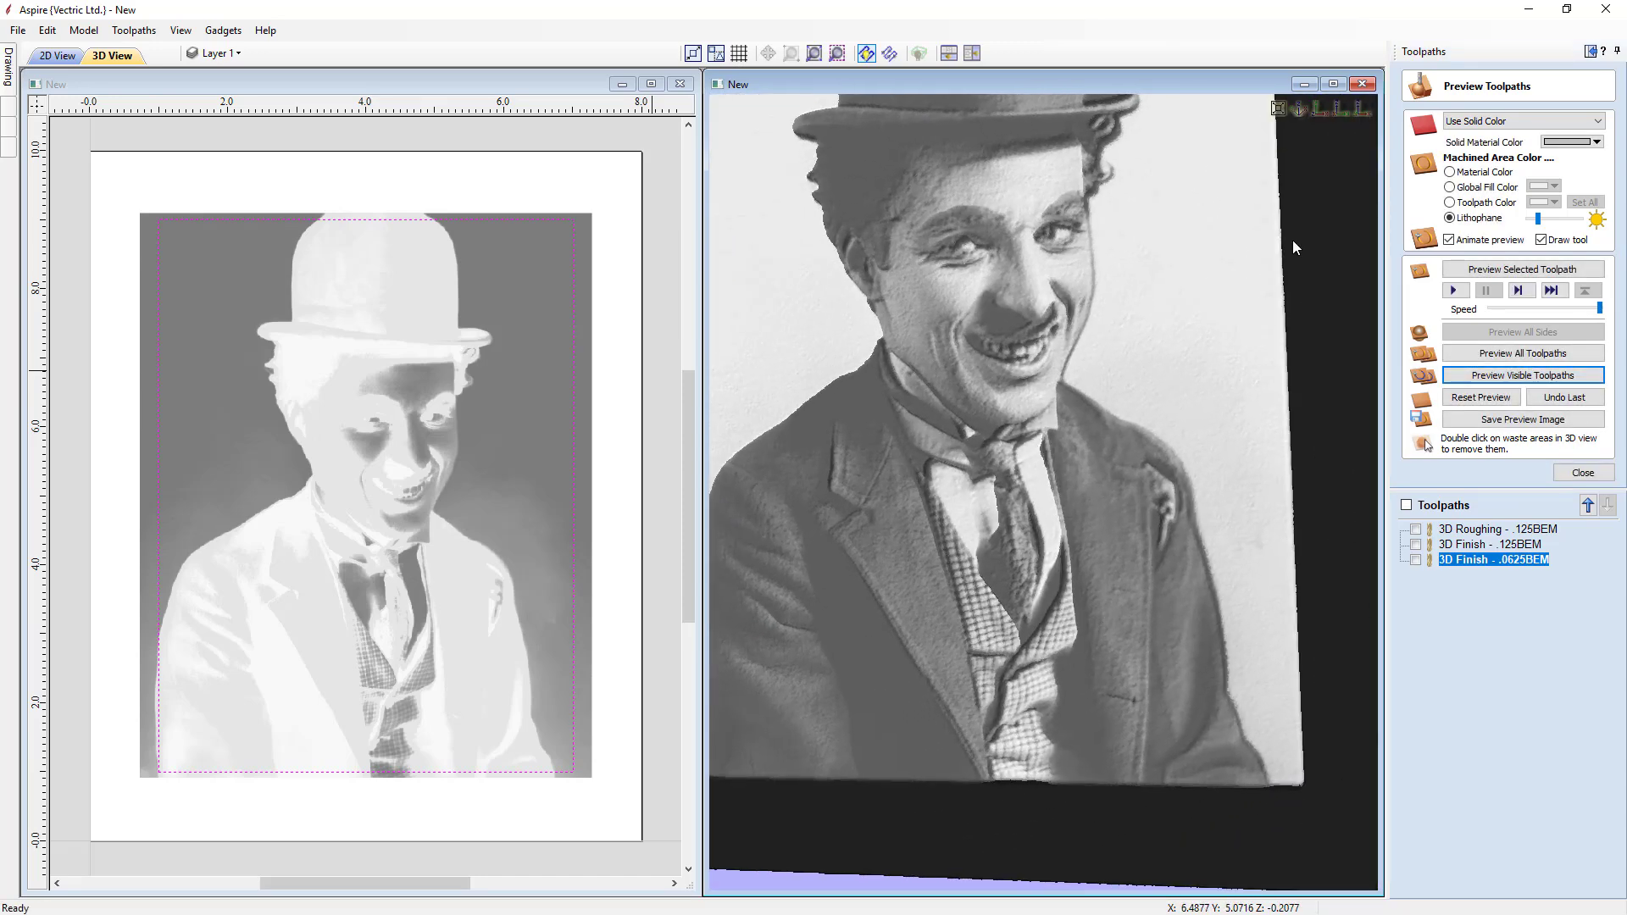
left_click(1320, 108)
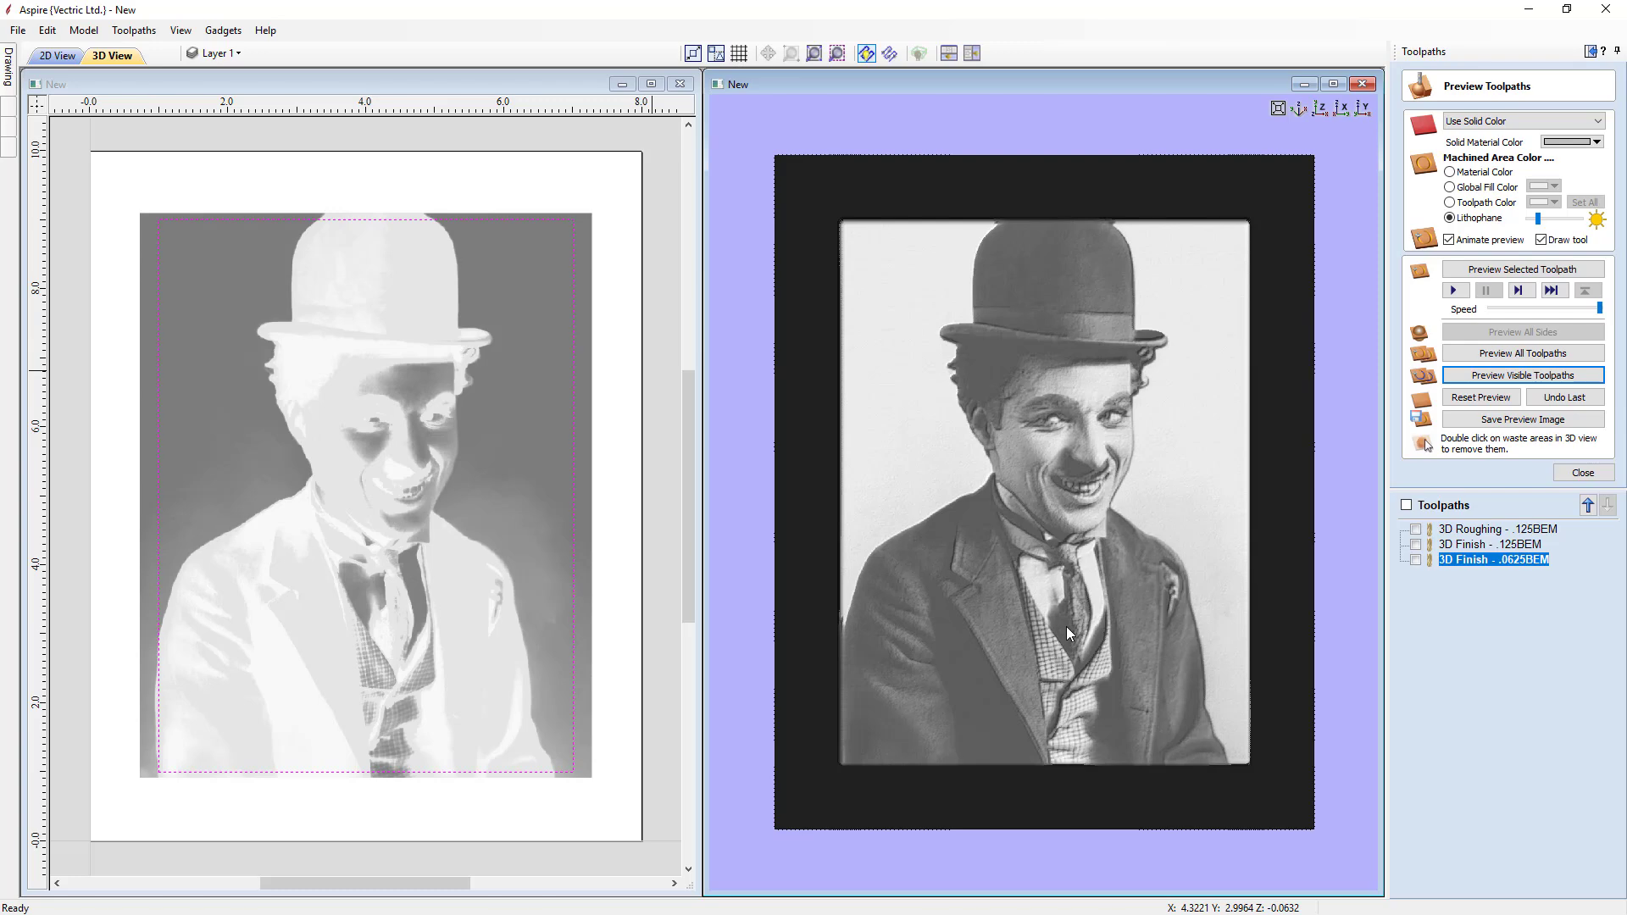
left_click(1593, 474)
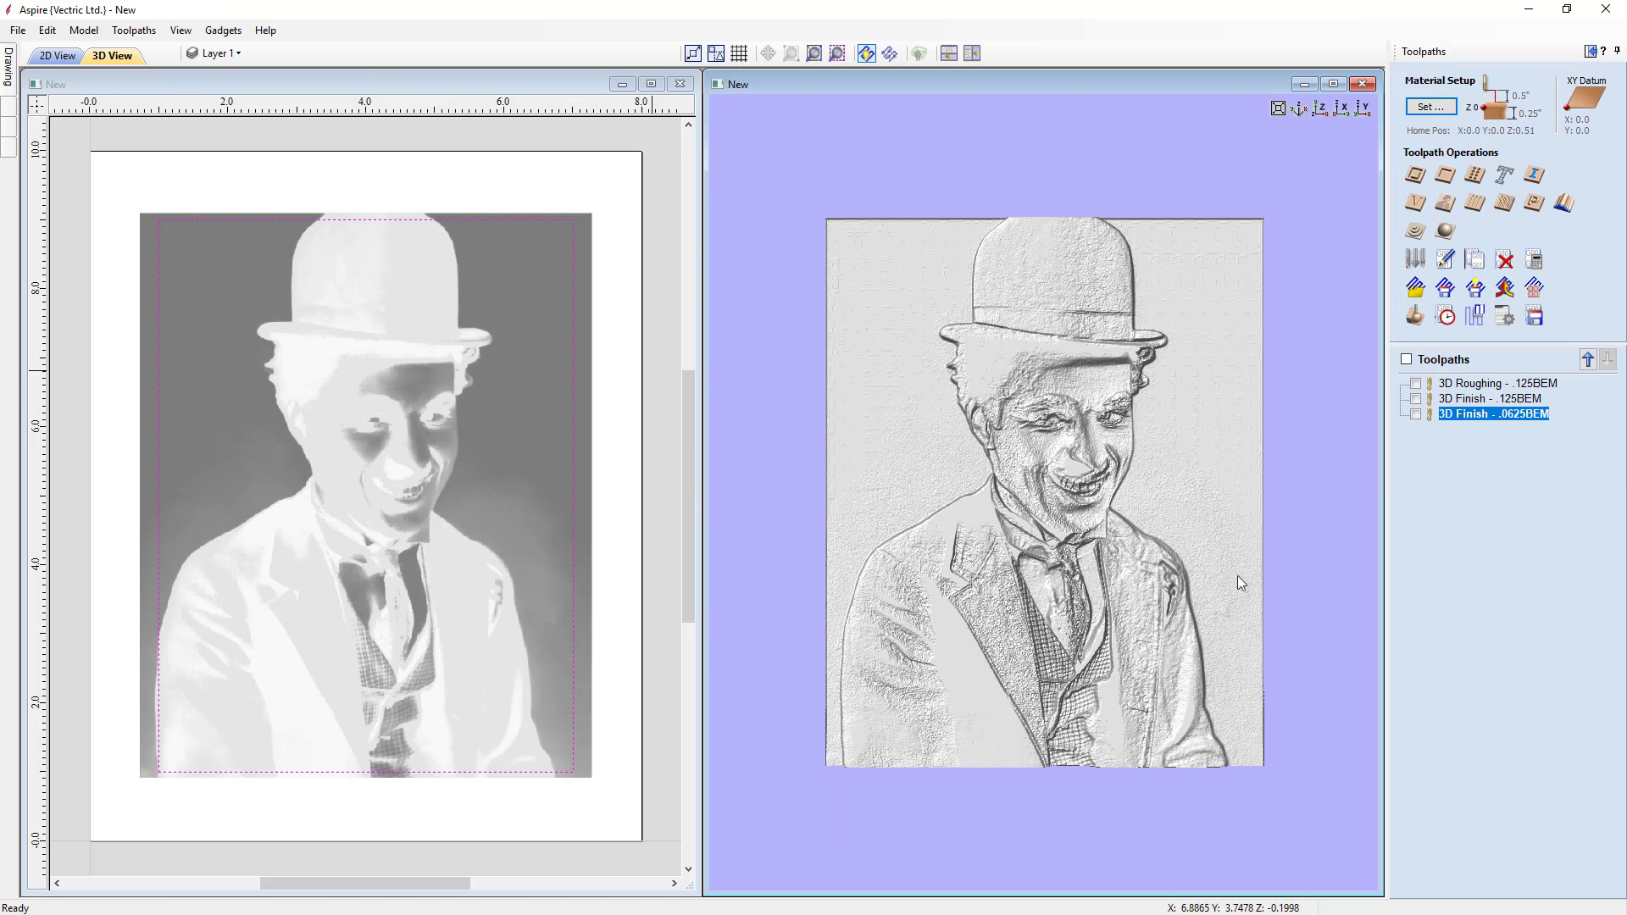
Step: Review the toolpath output and post processor settings for "3D Finish - .0625BEM" and close them without saving a toolpath file
left_click(1534, 316)
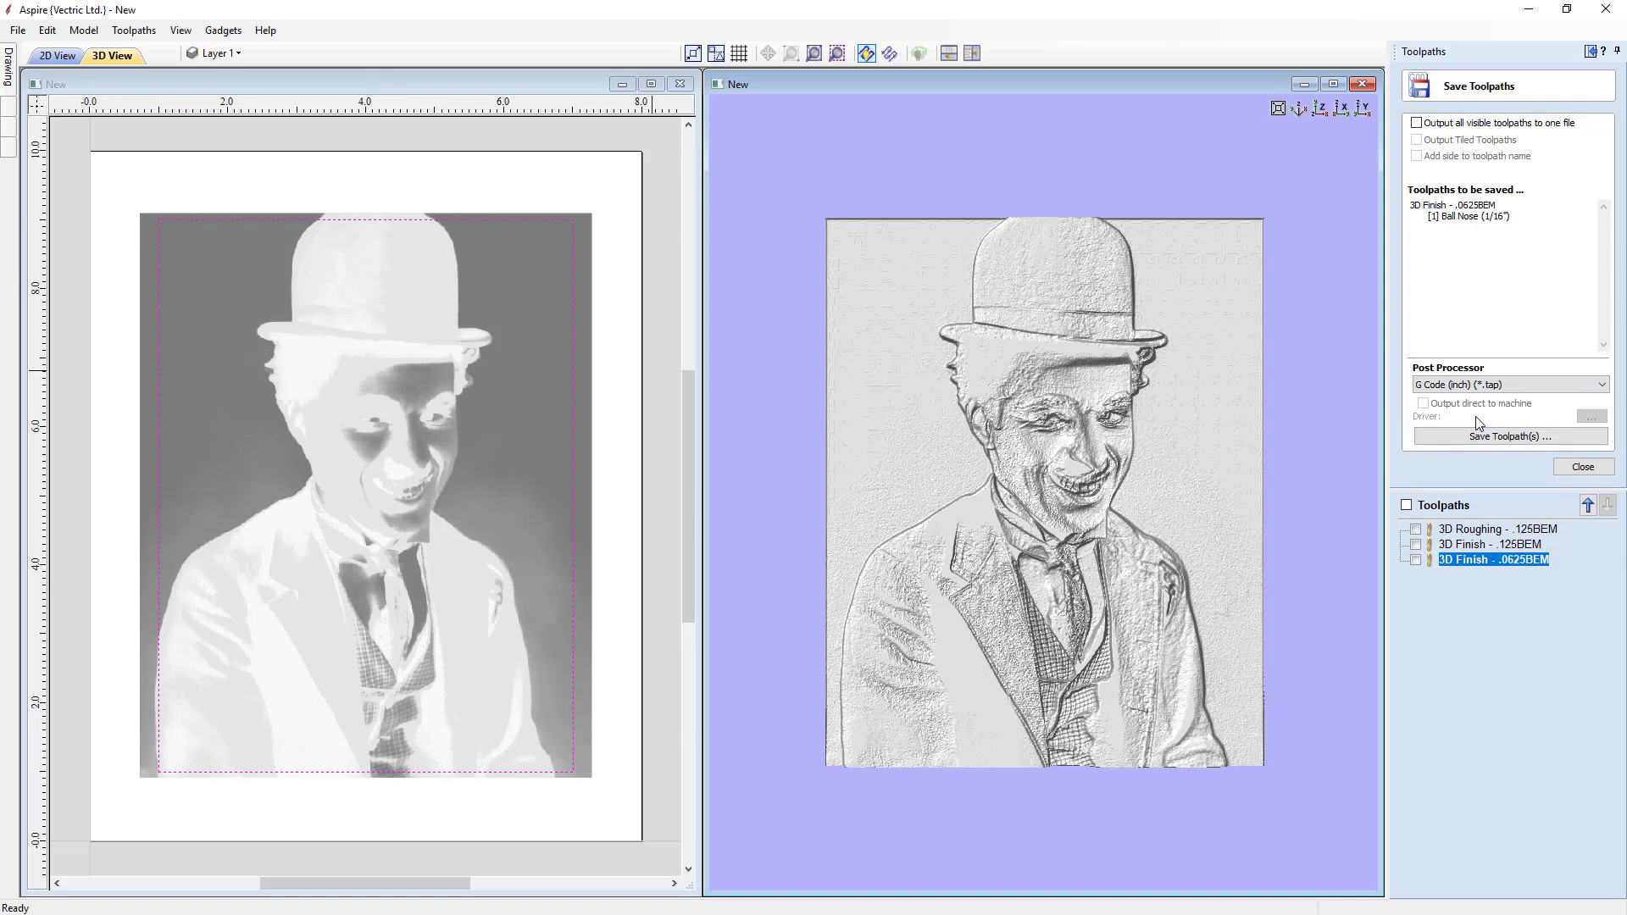
left_click(1583, 467)
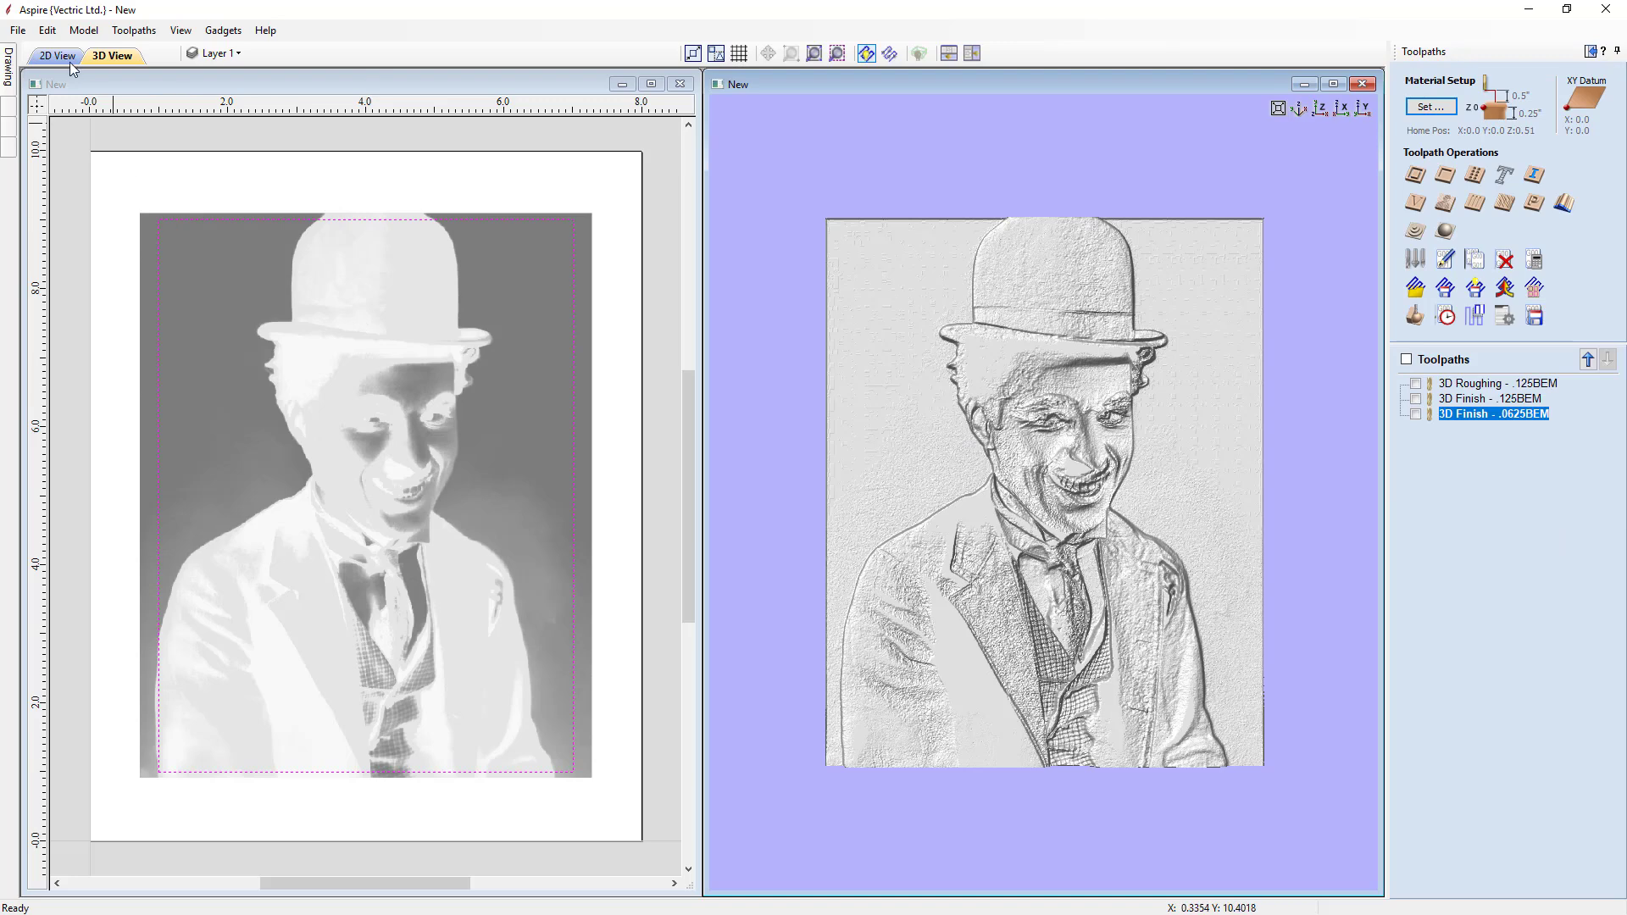
Step: Save the project as an Aspire file named "Lithophane_Creation_Toolpaths" in the Lithophane_Creation_FILES folder
left_click(19, 34)
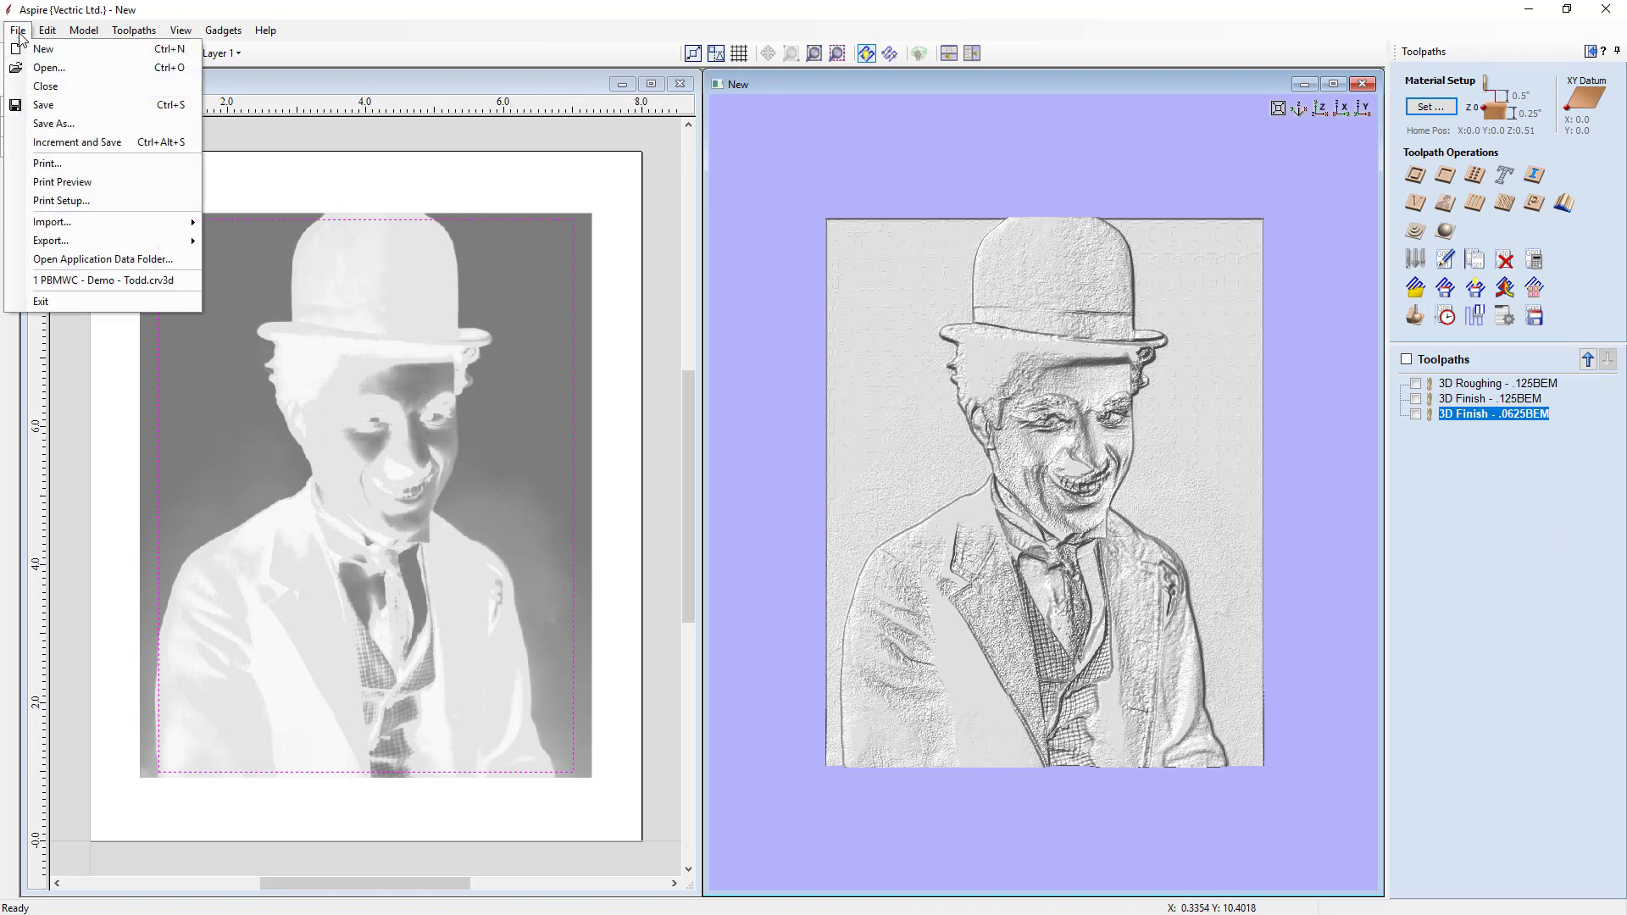
left_click(48, 125)
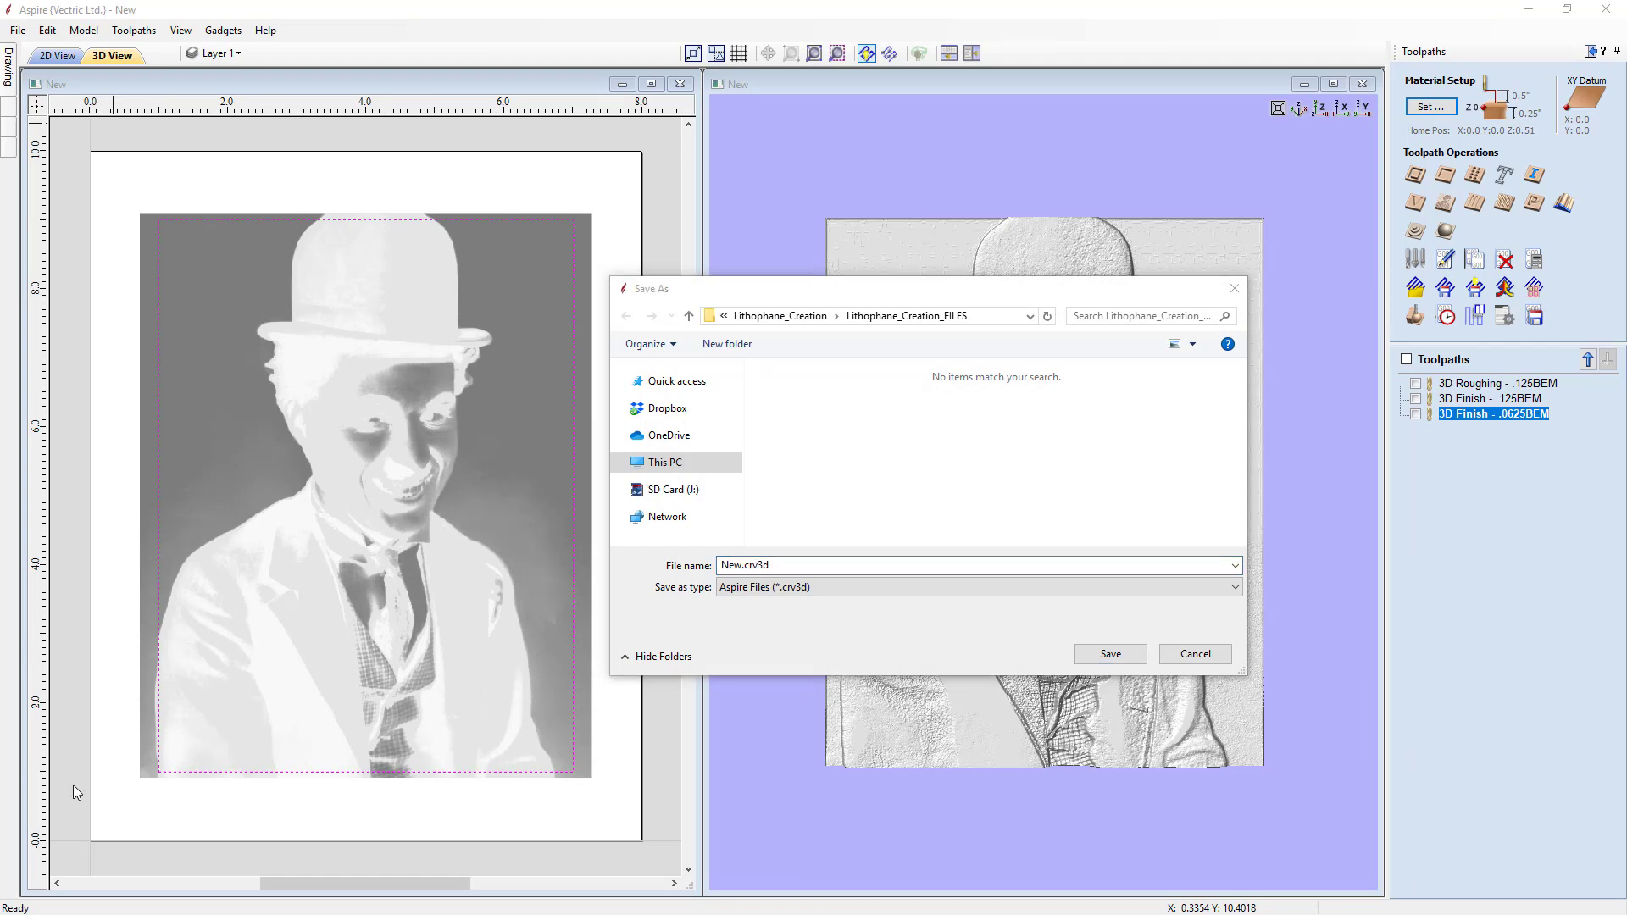
left_click(758, 587)
left_click(740, 565)
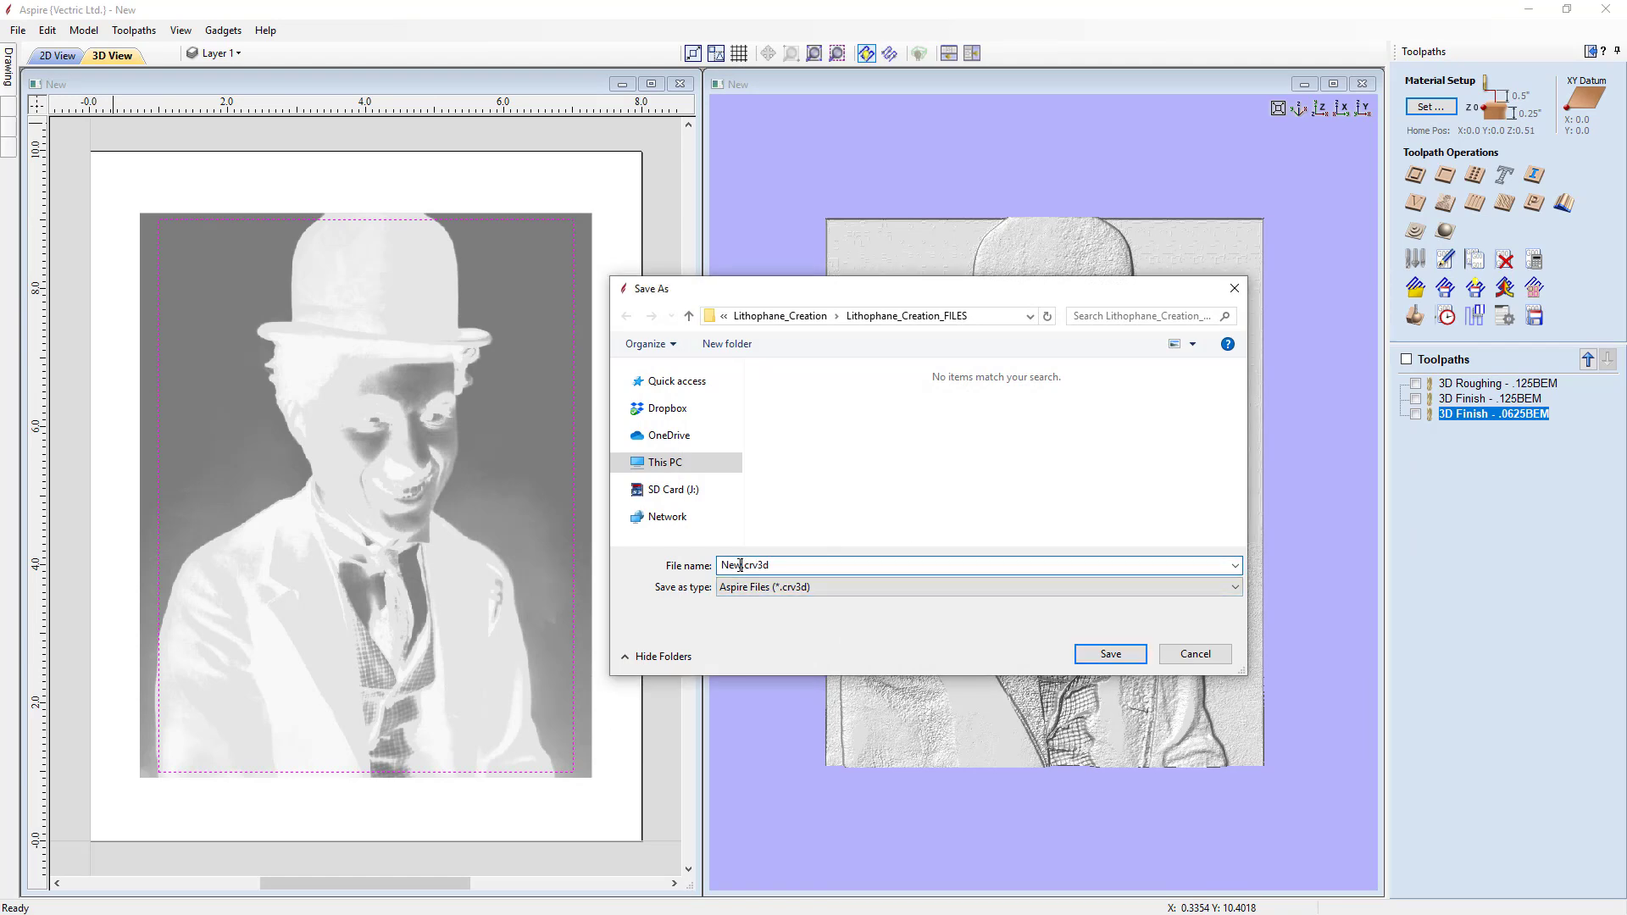
left_click_drag(740, 565, 724, 566)
type("Lithophane_Creation_Toolpaths")
left_click(848, 585)
left_click(863, 565)
left_click(1127, 657)
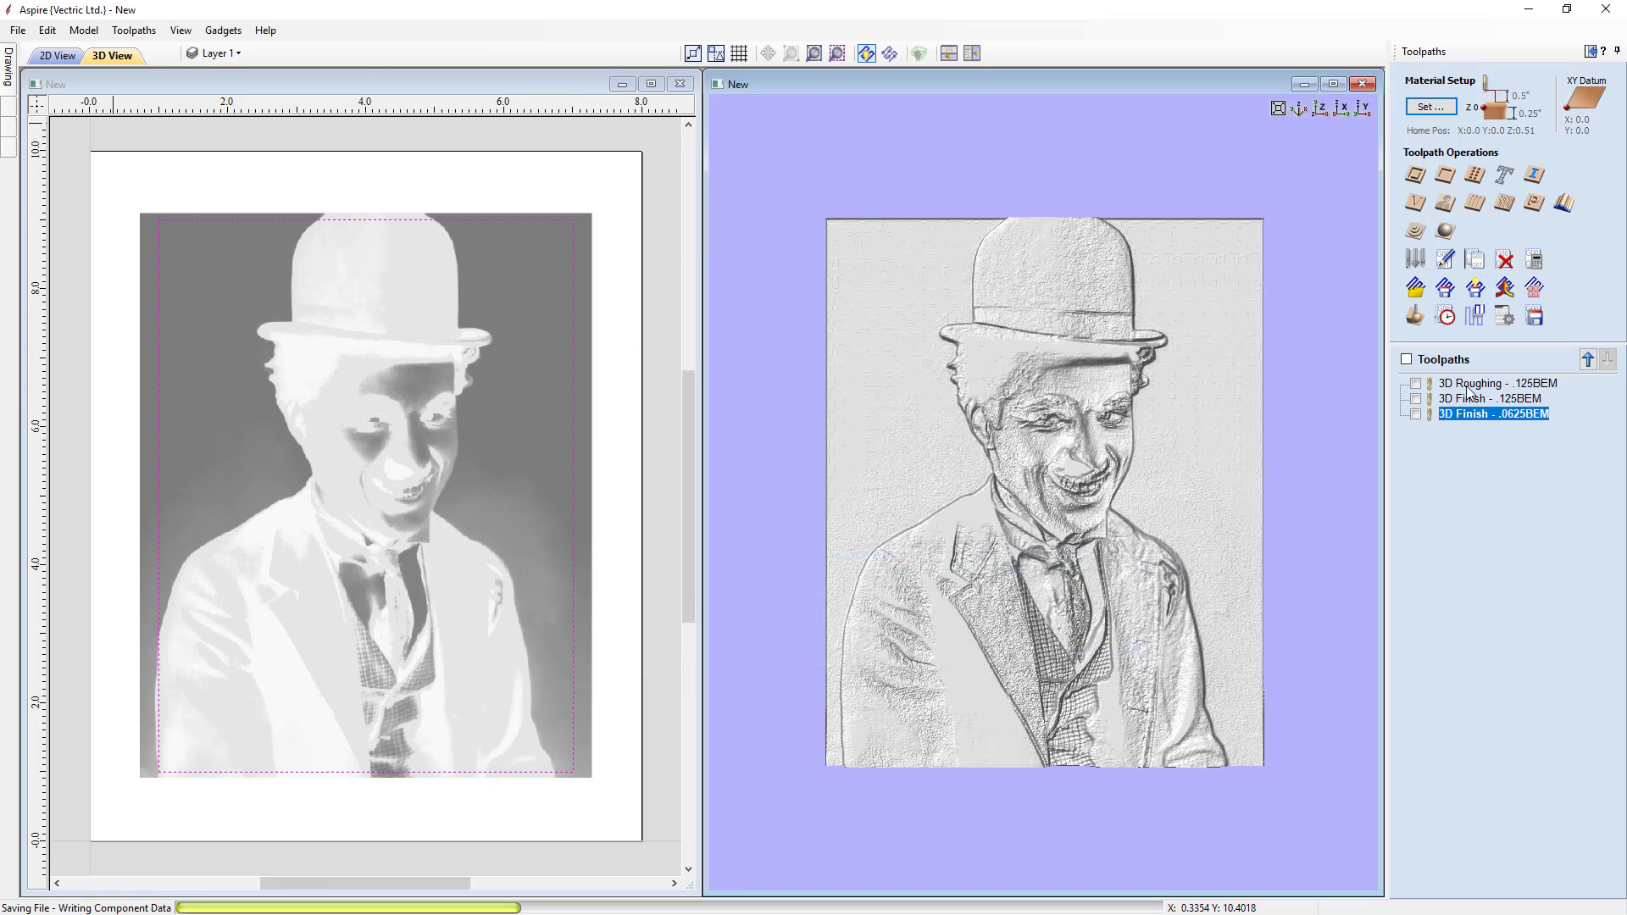
Step: Reopen the toolpath preview and tilt the backlit lithophane to view it from an angle
left_click(1416, 319)
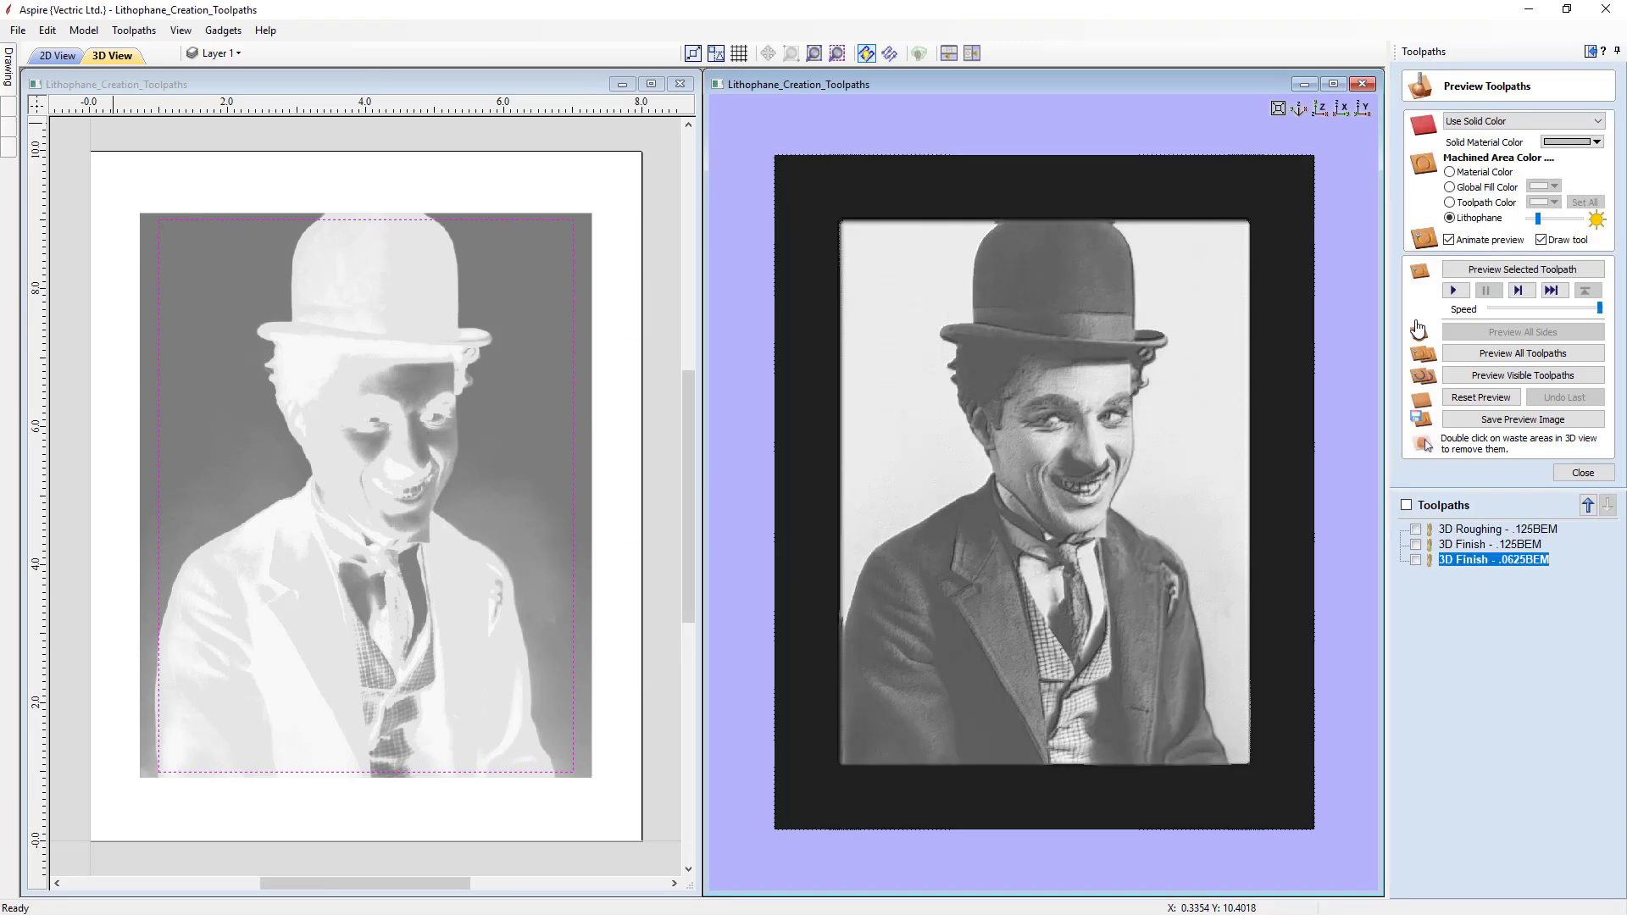
left_click_drag(974, 724, 1023, 689)
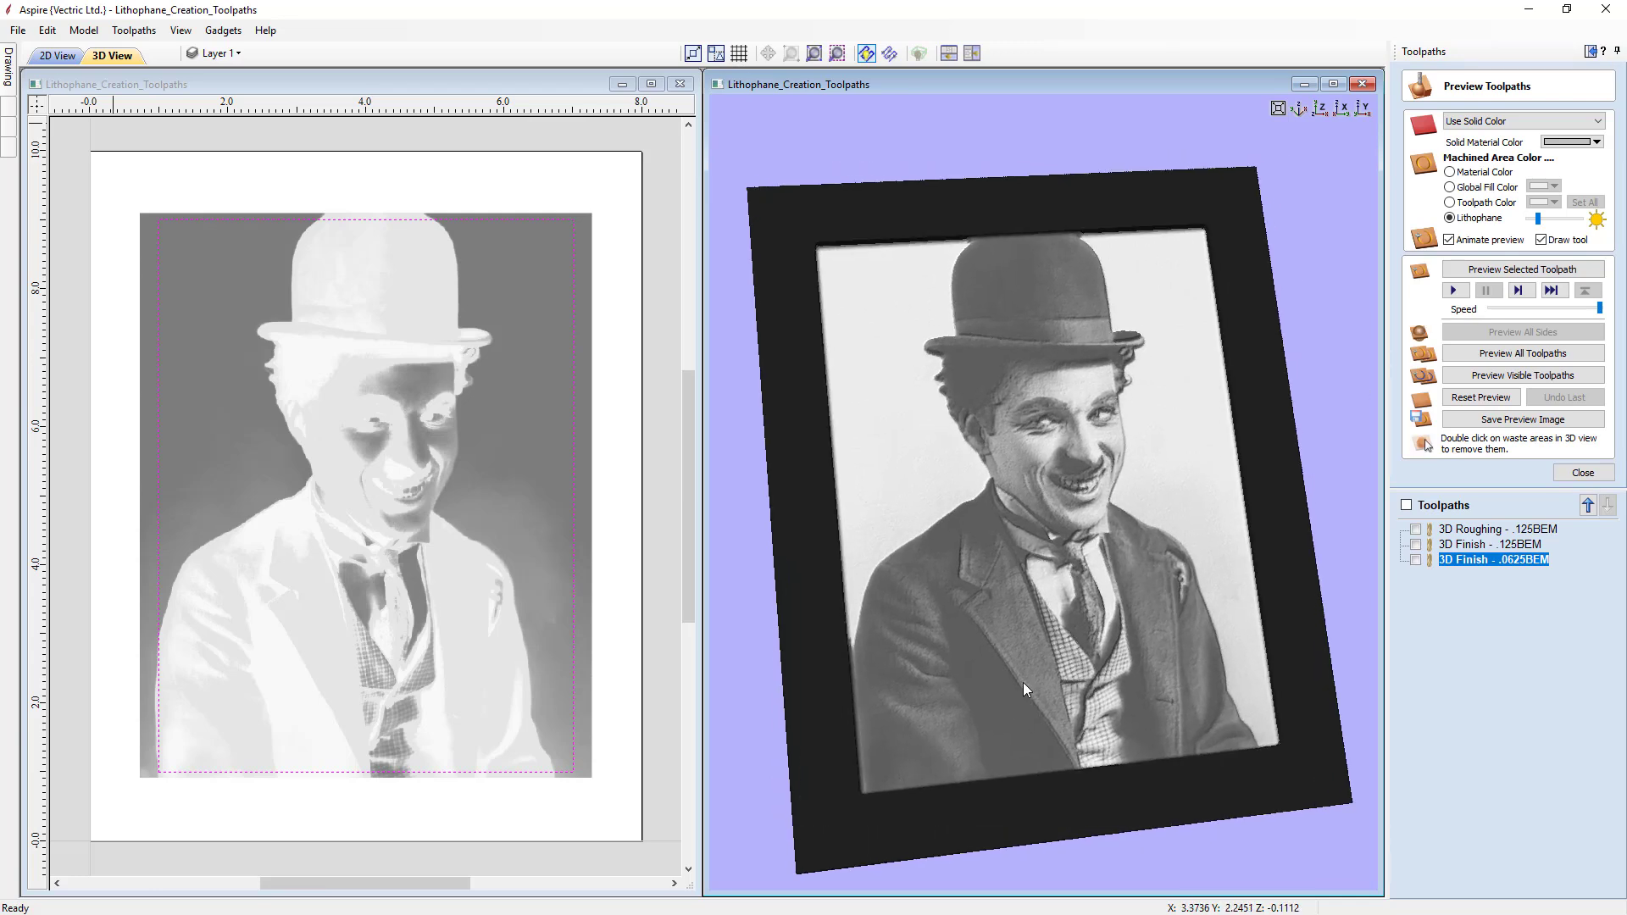